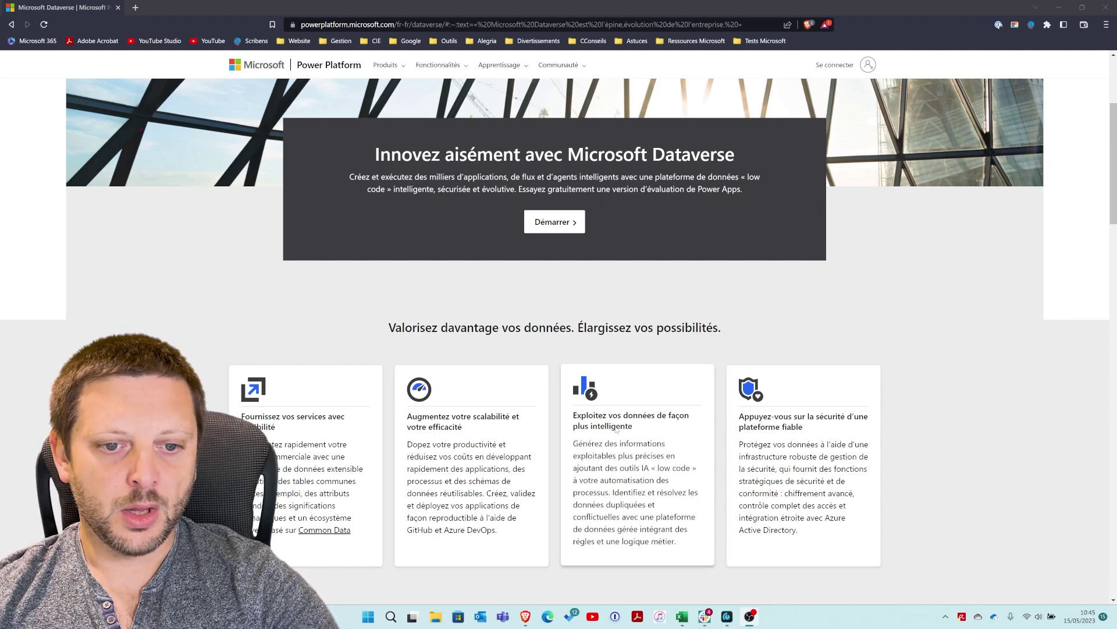
Step: Read through the Microsoft Dataverse product page, covering its benefits, customer stories, Dataverse for Teams and getting-started sections
{"action": "scroll", "coordinate": [638, 407], "scroll_direction": "down", "scroll_amount": 2}
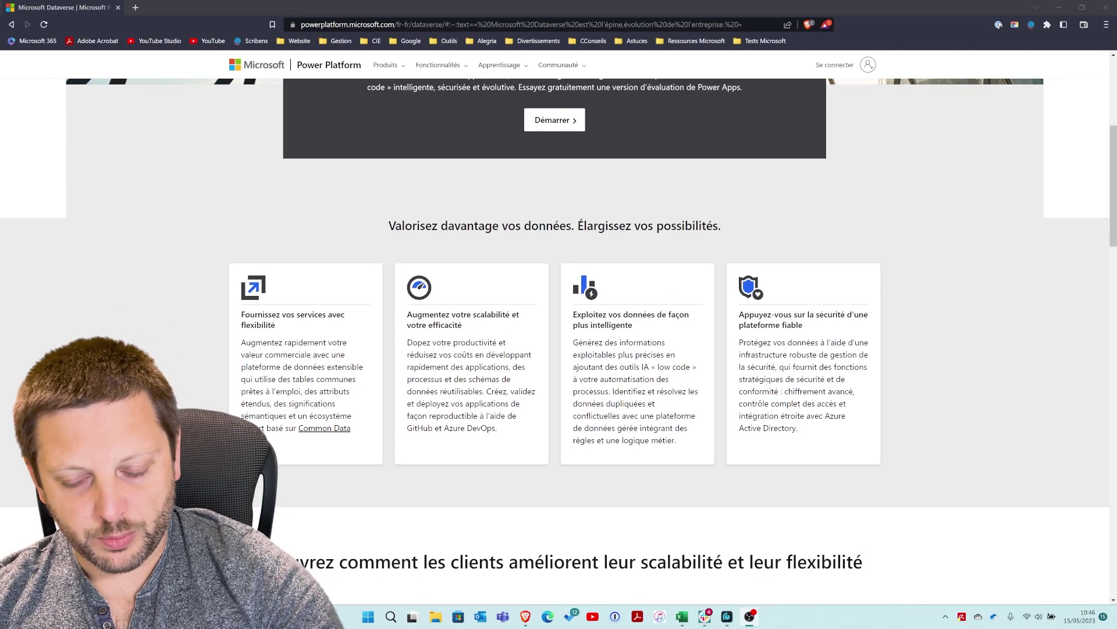
{"action": "scroll", "coordinate": [559, 341], "scroll_direction": "down", "scroll_amount": 1}
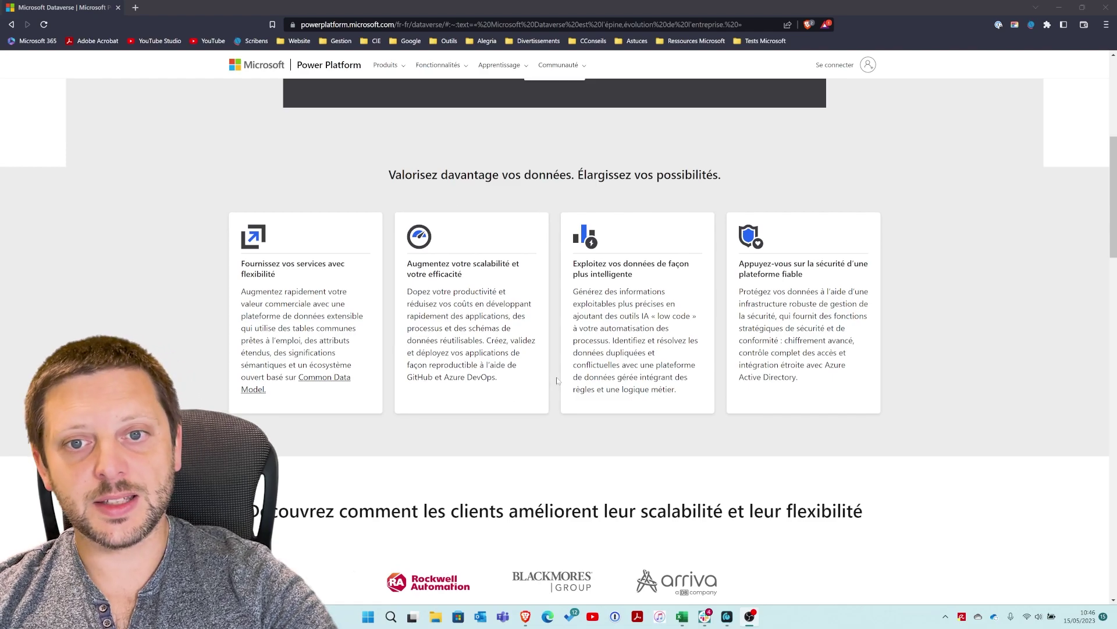
{"action": "scroll", "coordinate": [611, 390], "scroll_direction": "down", "scroll_amount": 2}
{"action": "scroll", "coordinate": [599, 381], "scroll_direction": "down", "scroll_amount": 1}
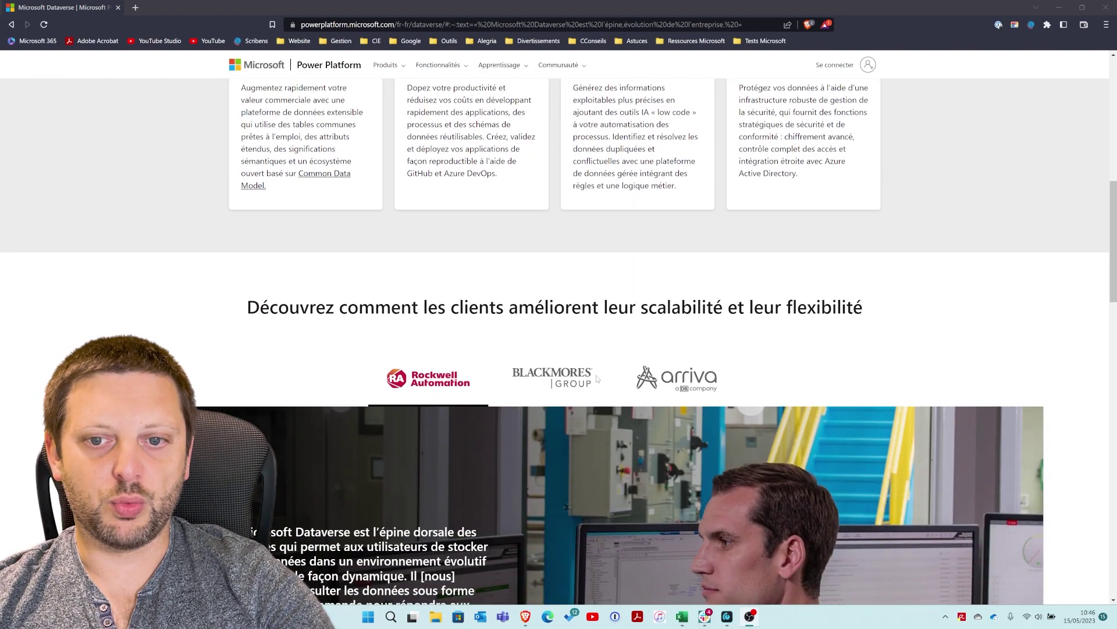
{"action": "scroll", "coordinate": [596, 378], "scroll_direction": "down", "scroll_amount": 3}
{"action": "scroll", "coordinate": [595, 378], "scroll_direction": "down", "scroll_amount": 3}
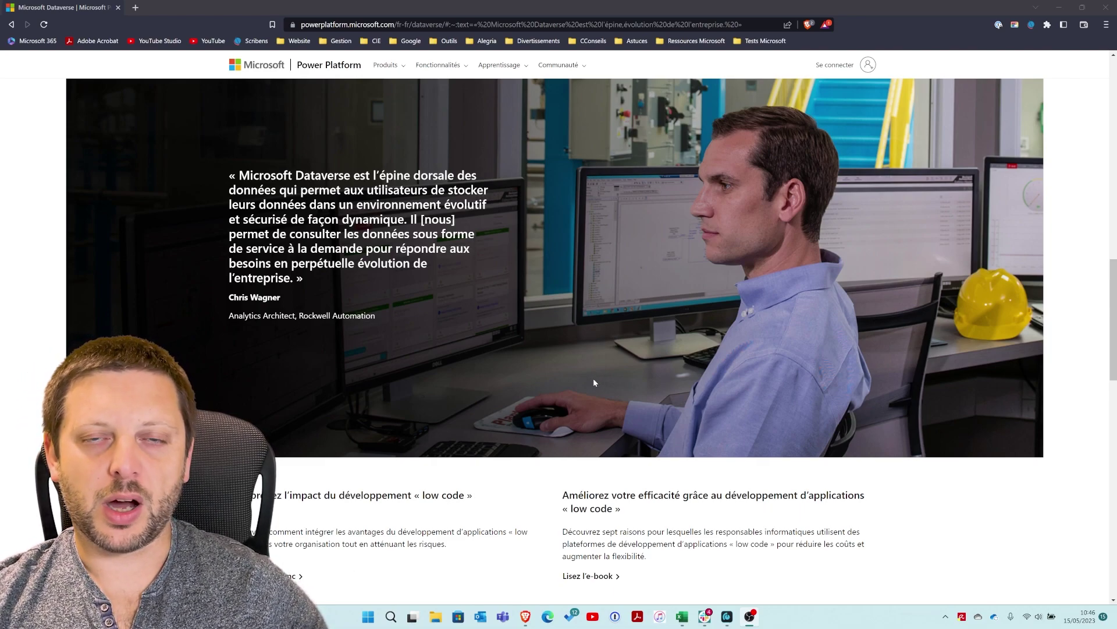
{"action": "scroll", "coordinate": [595, 382], "scroll_direction": "down", "scroll_amount": 5}
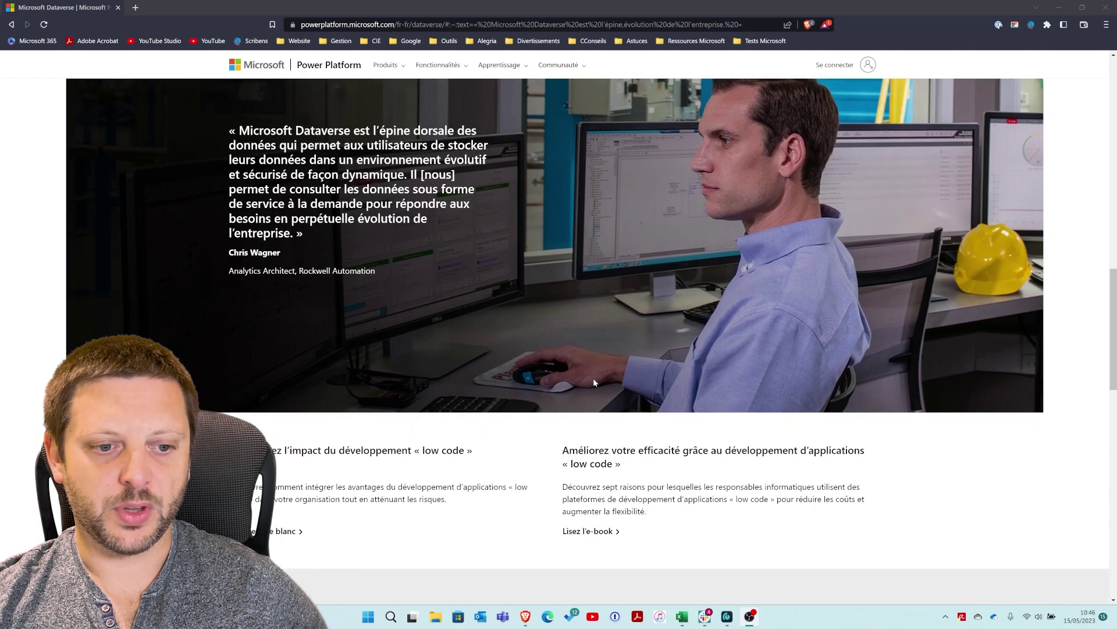
{"action": "scroll", "coordinate": [595, 384], "scroll_direction": "down", "scroll_amount": 1}
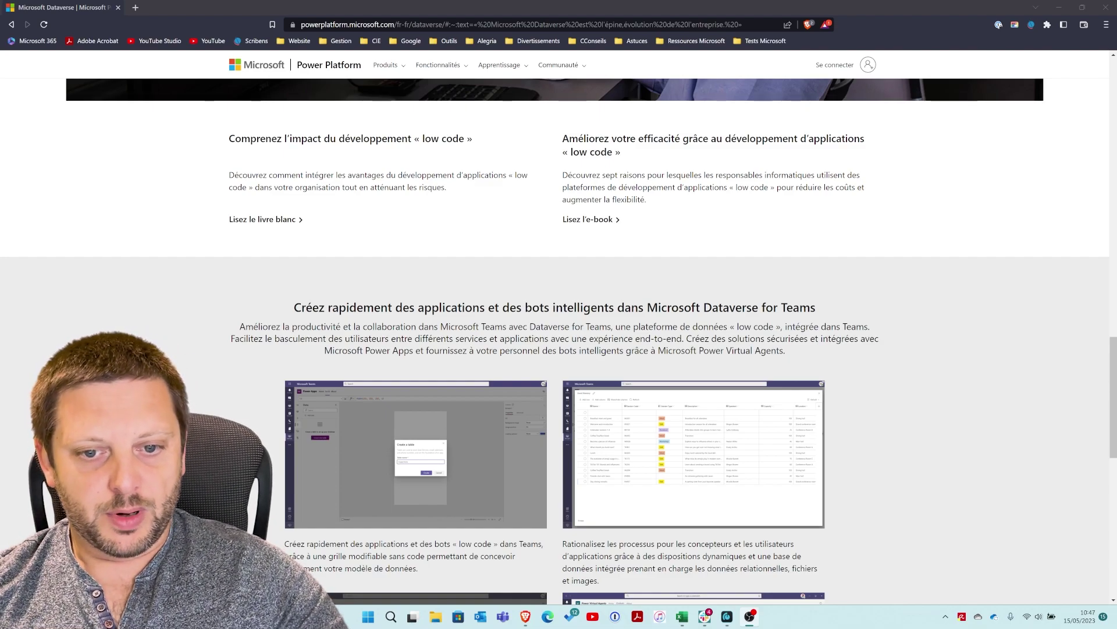
{"action": "scroll", "coordinate": [767, 327], "scroll_direction": "down", "scroll_amount": 2}
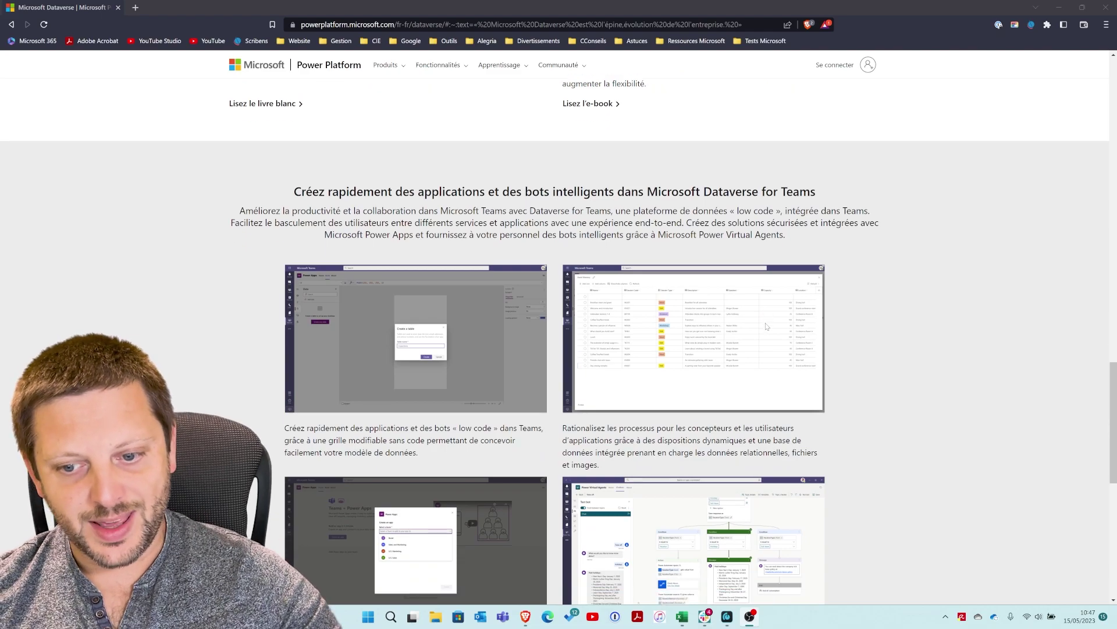
{"action": "scroll", "coordinate": [767, 327], "scroll_direction": "down", "scroll_amount": 8}
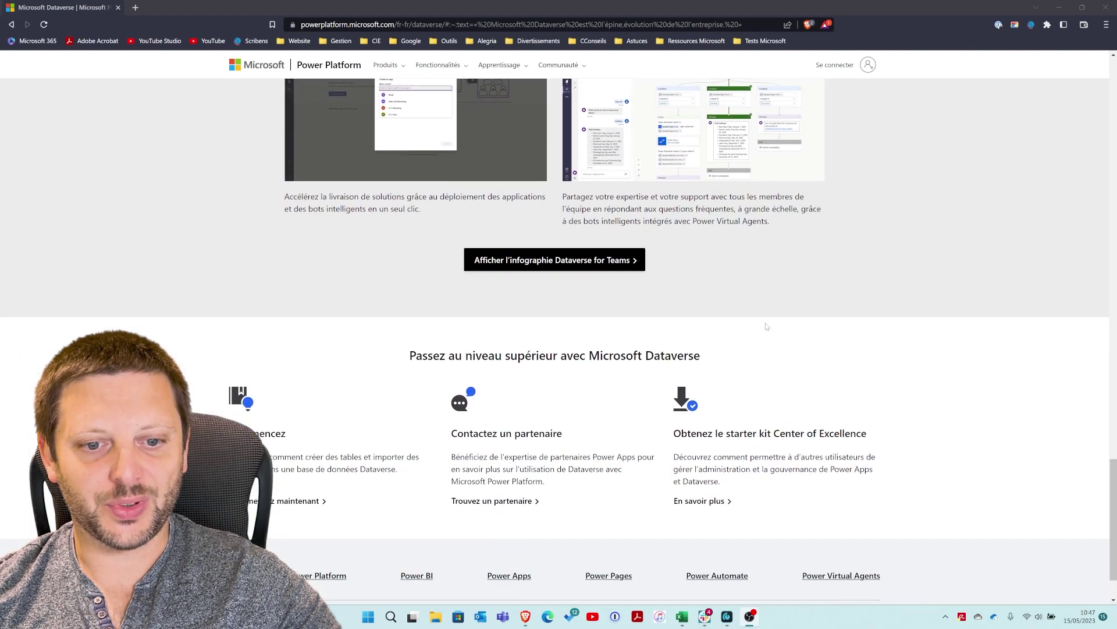
{"action": "scroll", "coordinate": [767, 327], "scroll_direction": "down", "scroll_amount": 1}
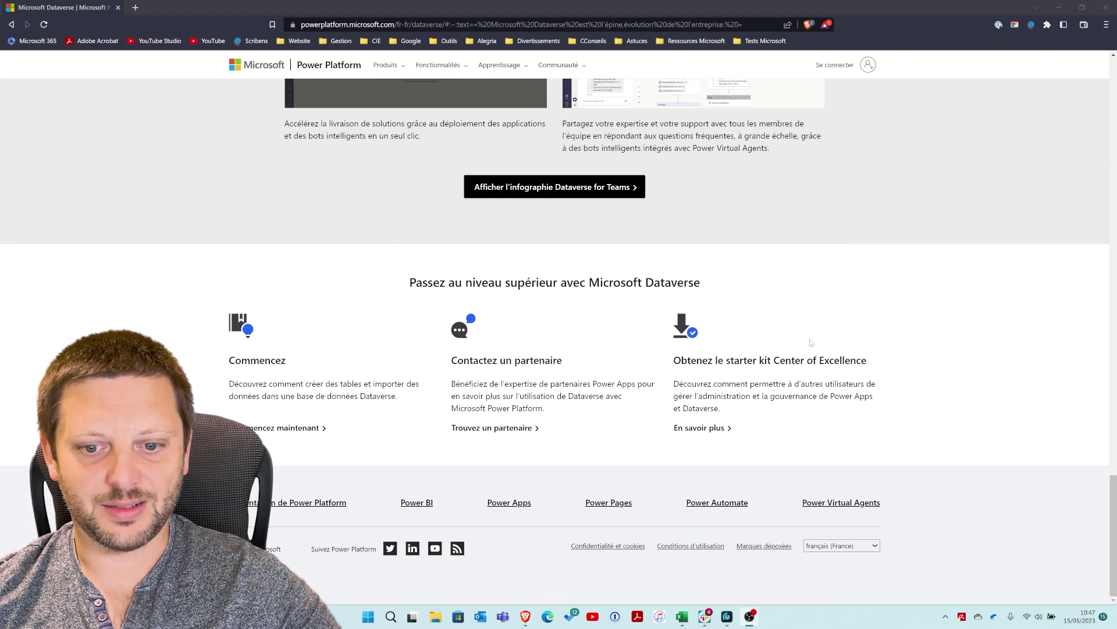
{"action": "scroll", "coordinate": [810, 343], "scroll_direction": "up", "scroll_amount": 20}
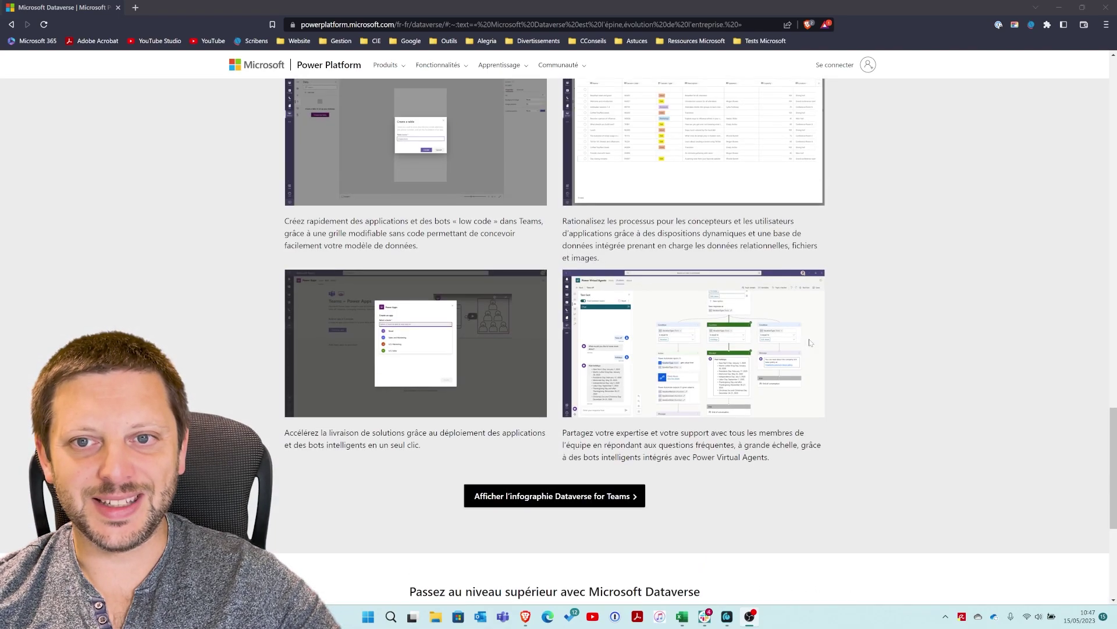
{"action": "scroll", "coordinate": [803, 342], "scroll_direction": "up", "scroll_amount": 1}
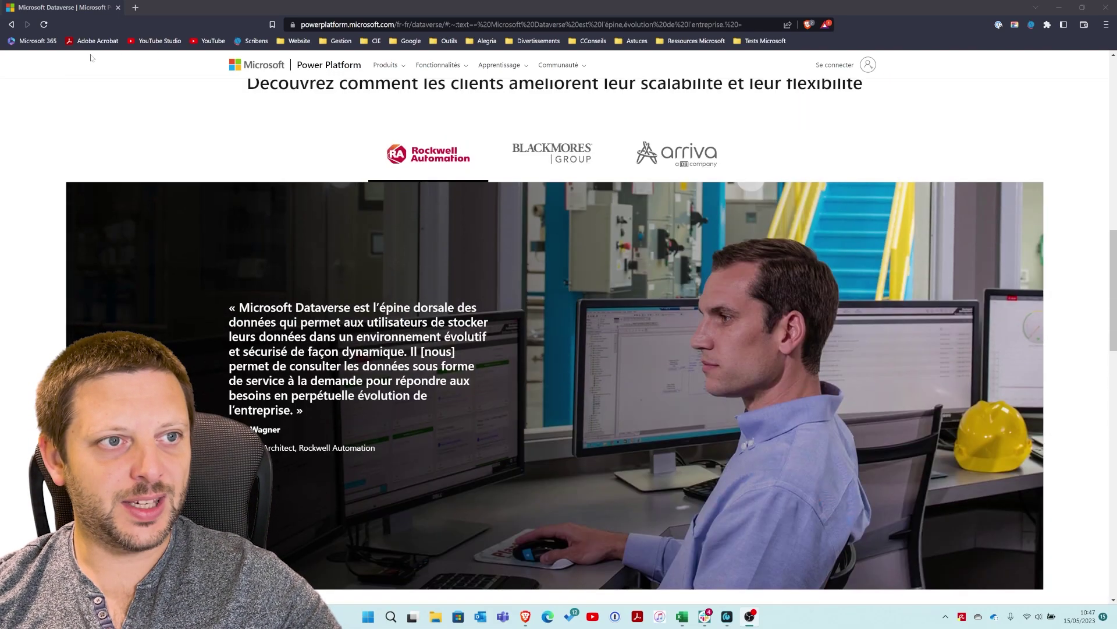
Step: Open the Microsoft 365 portal and launch its admin center
{"action": "left_click", "coordinate": [46, 44]}
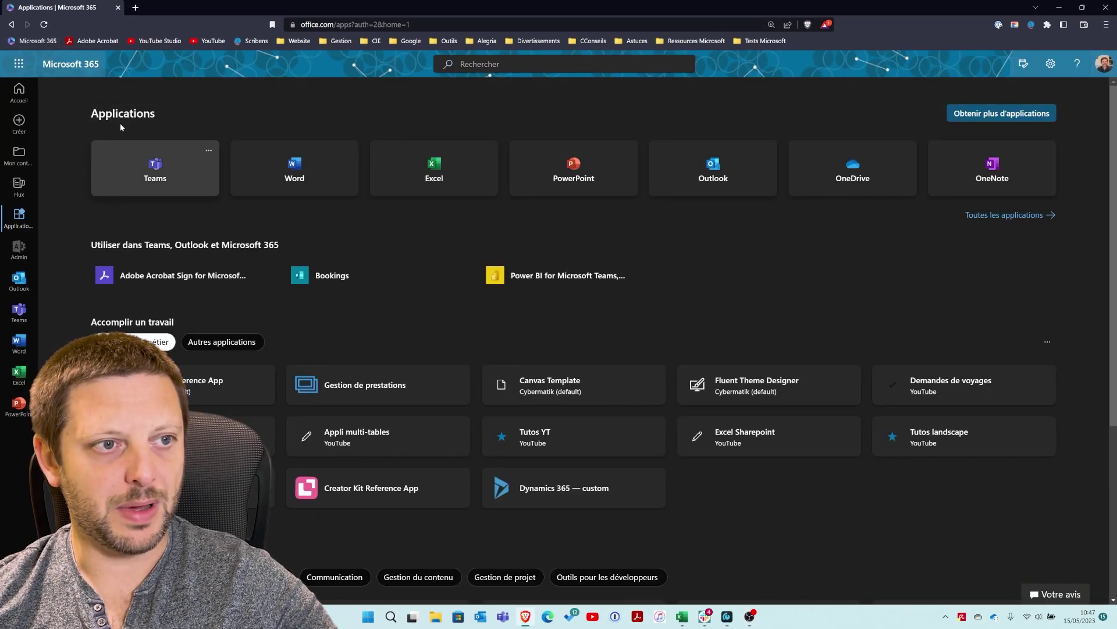
{"action": "left_click", "coordinate": [20, 251]}
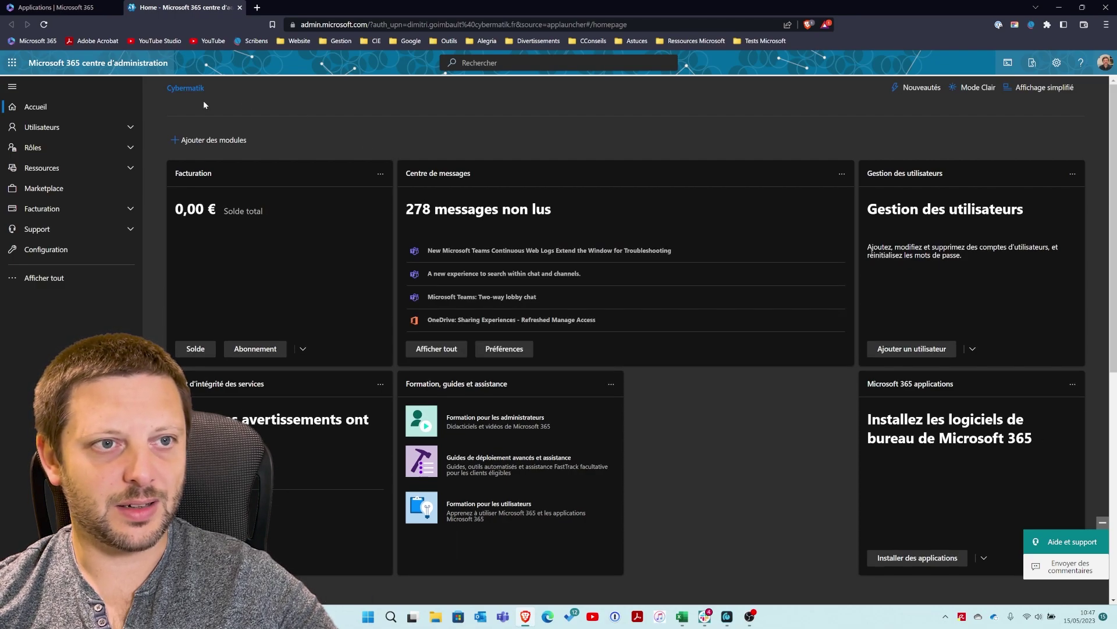
Step: Return to the Microsoft 365 portal, launch Power Apps from the full application list, and display the environment's Dataverse tables
{"action": "left_click", "coordinate": [76, 11]}
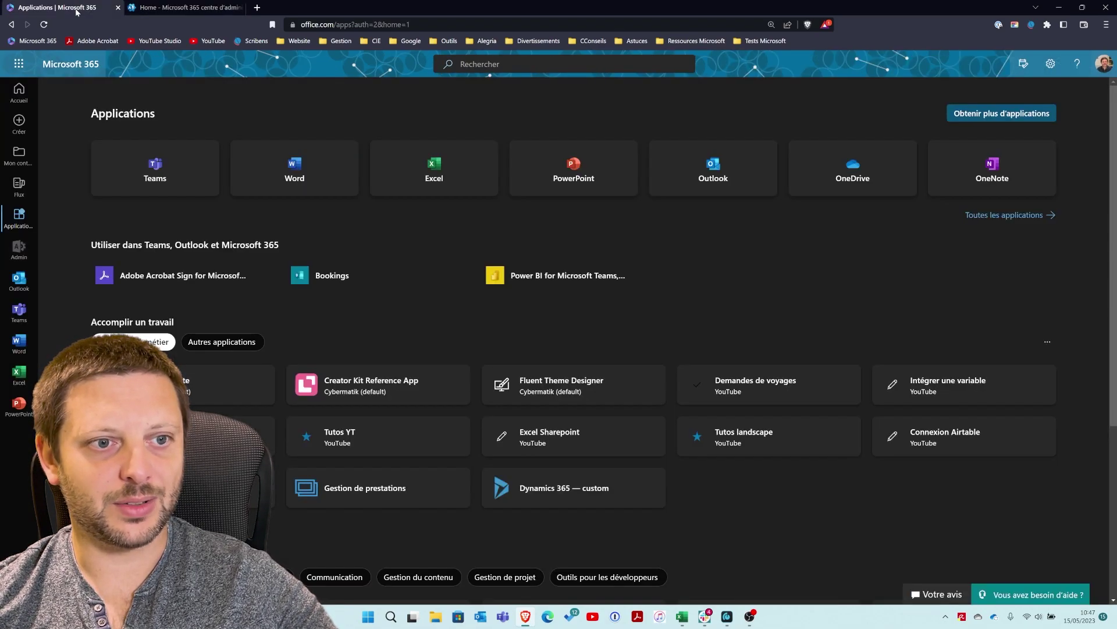
{"action": "left_click", "coordinate": [1005, 217]}
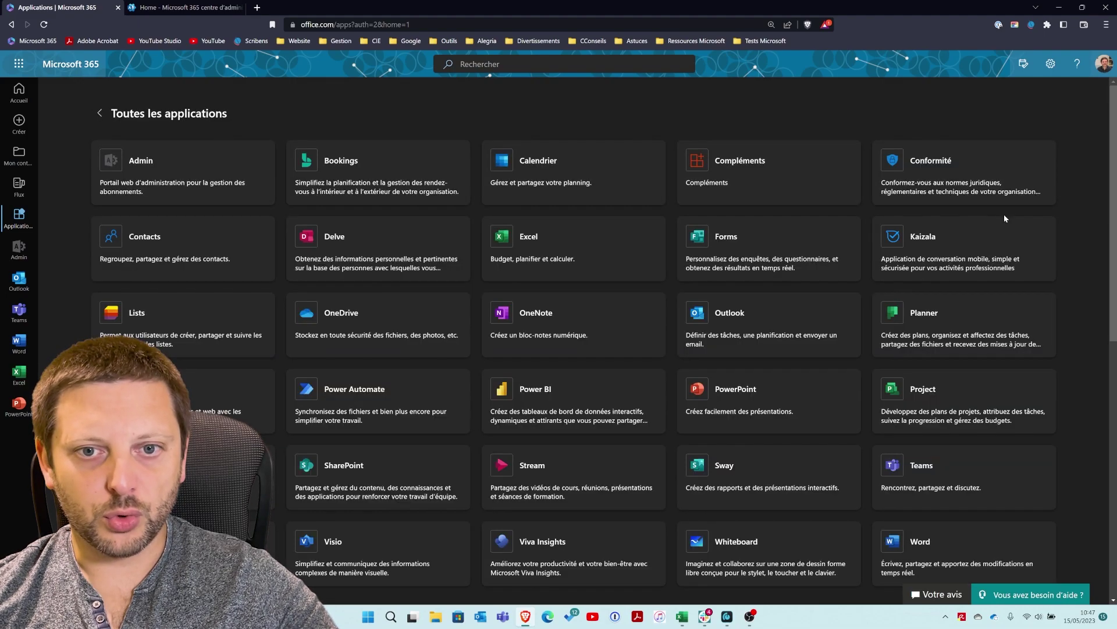
{"action": "left_click", "coordinate": [259, 388]}
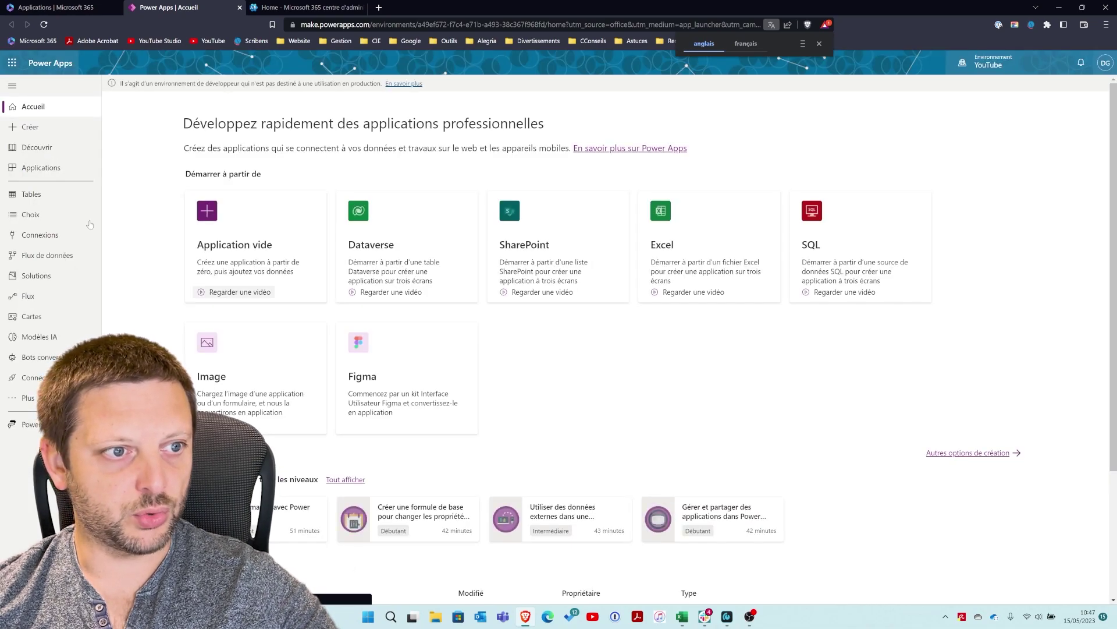
{"action": "left_click", "coordinate": [32, 194]}
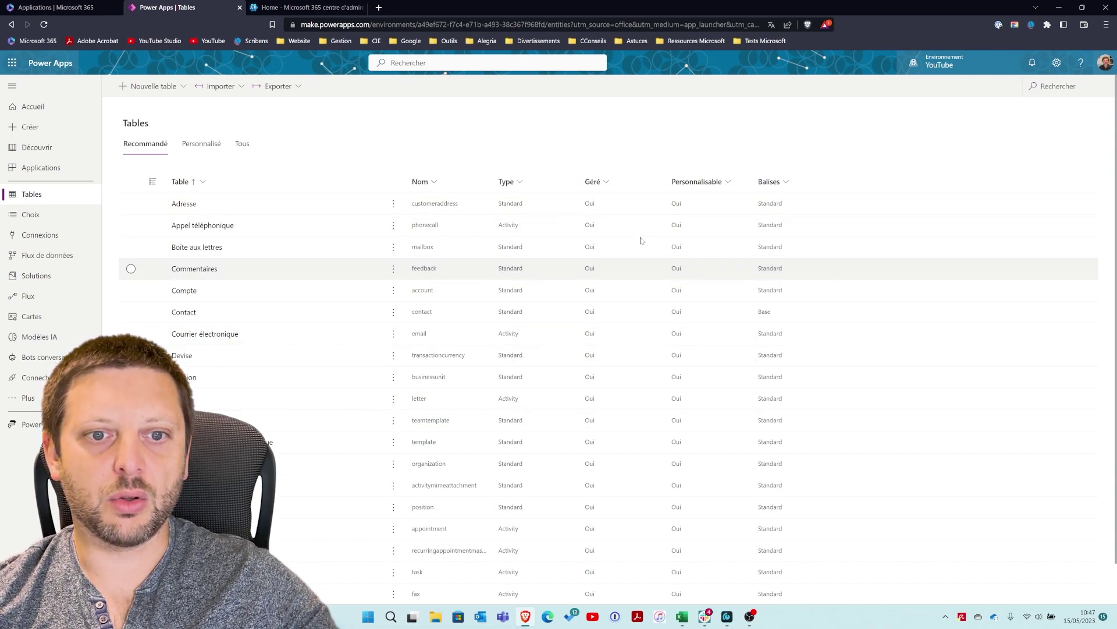
Step: Review the environments available for building Dataverse apps, including the details of the Cybermatik (default) environment, without switching
{"action": "left_click", "coordinate": [940, 62]}
{"action": "mouse_move", "coordinate": [954, 206]}
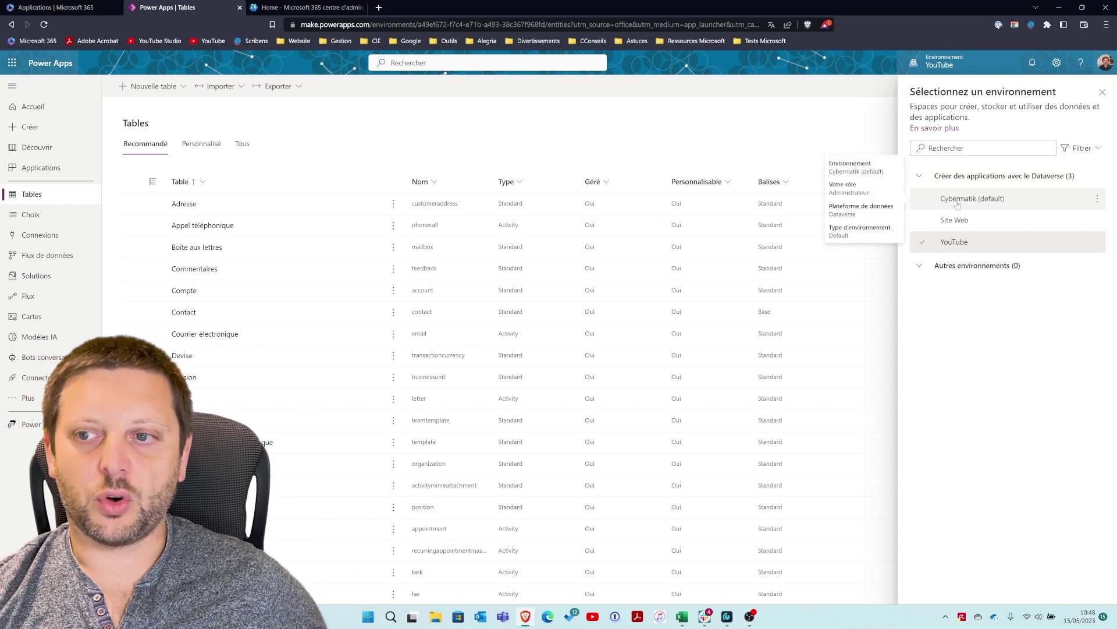
{"action": "mouse_move", "coordinate": [954, 228]}
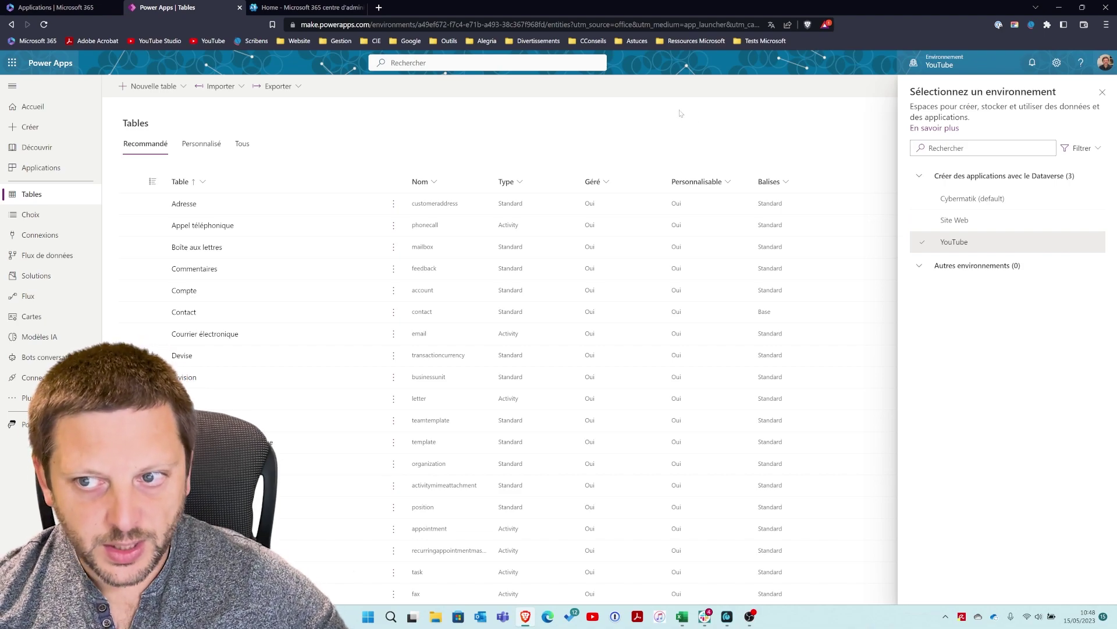
{"action": "left_click", "coordinate": [1104, 94]}
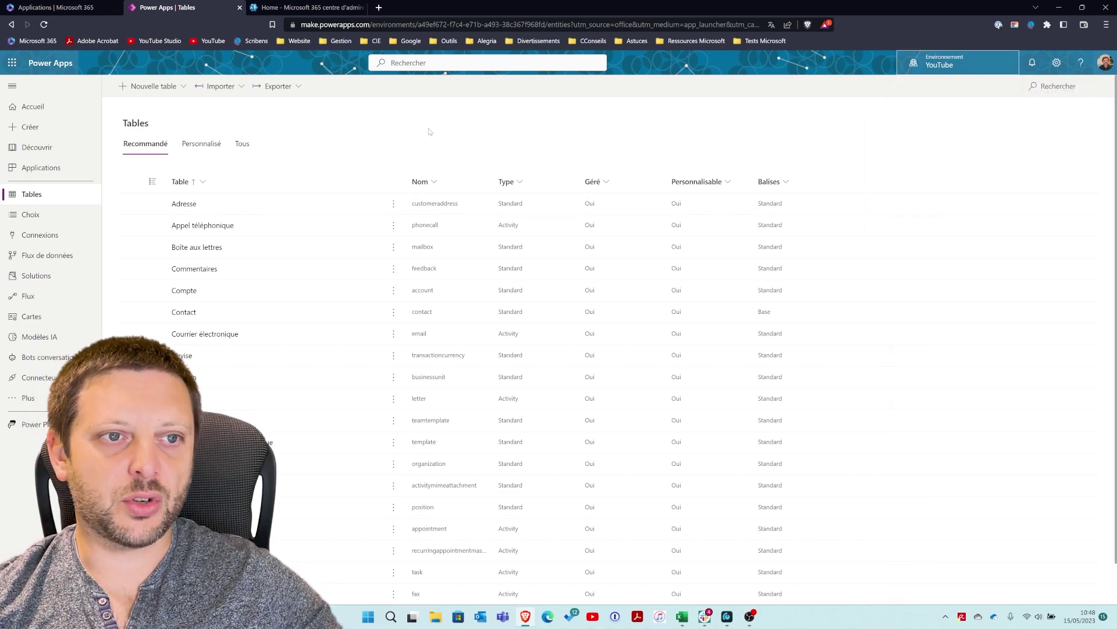
Step: Check which options are offered for creating a new table, without creating one
{"action": "left_click", "coordinate": [184, 86]}
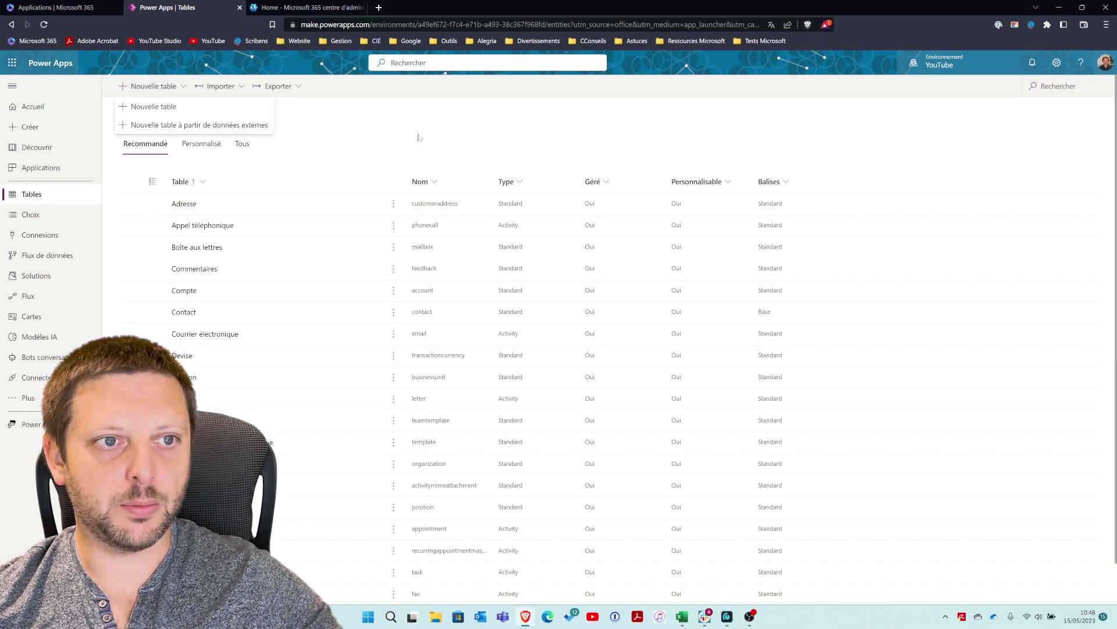
{"action": "left_click", "coordinate": [151, 92]}
{"action": "left_click", "coordinate": [151, 93]}
{"action": "left_click", "coordinate": [397, 112]}
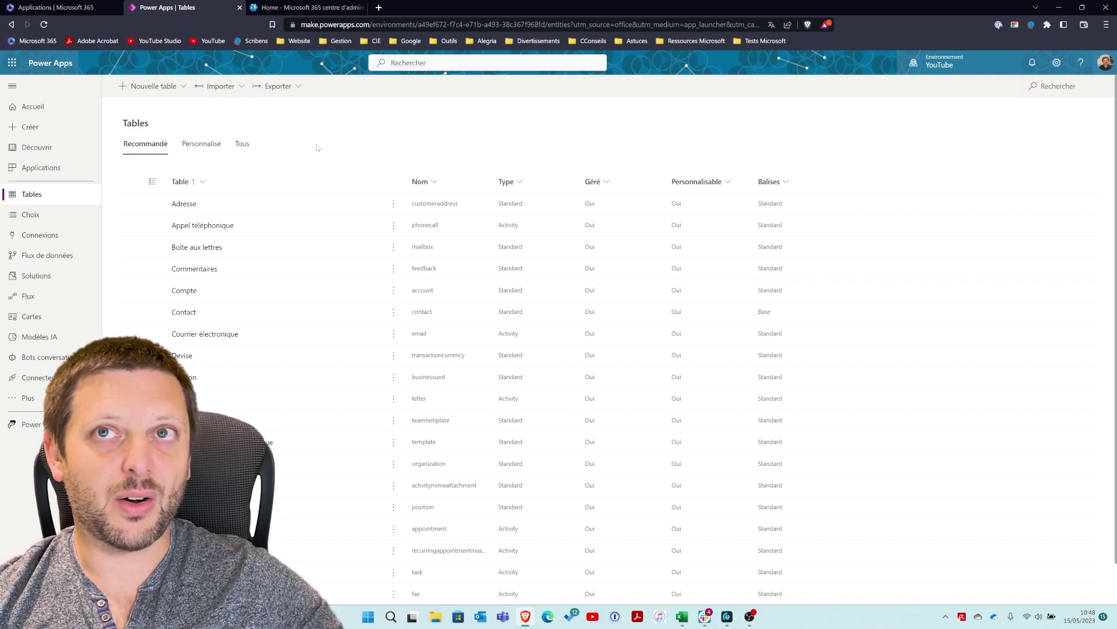
Step: From the Microsoft 365 admin center, open the Power Apps admin center and display its list of environments
{"action": "left_click", "coordinate": [289, 7]}
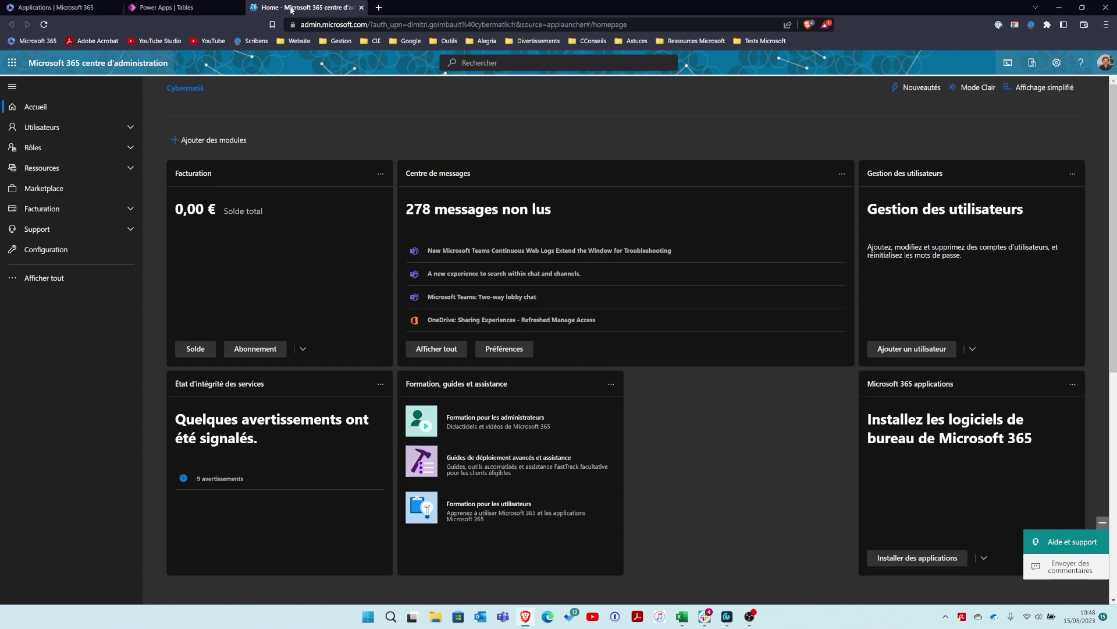
{"action": "left_click", "coordinate": [53, 278]}
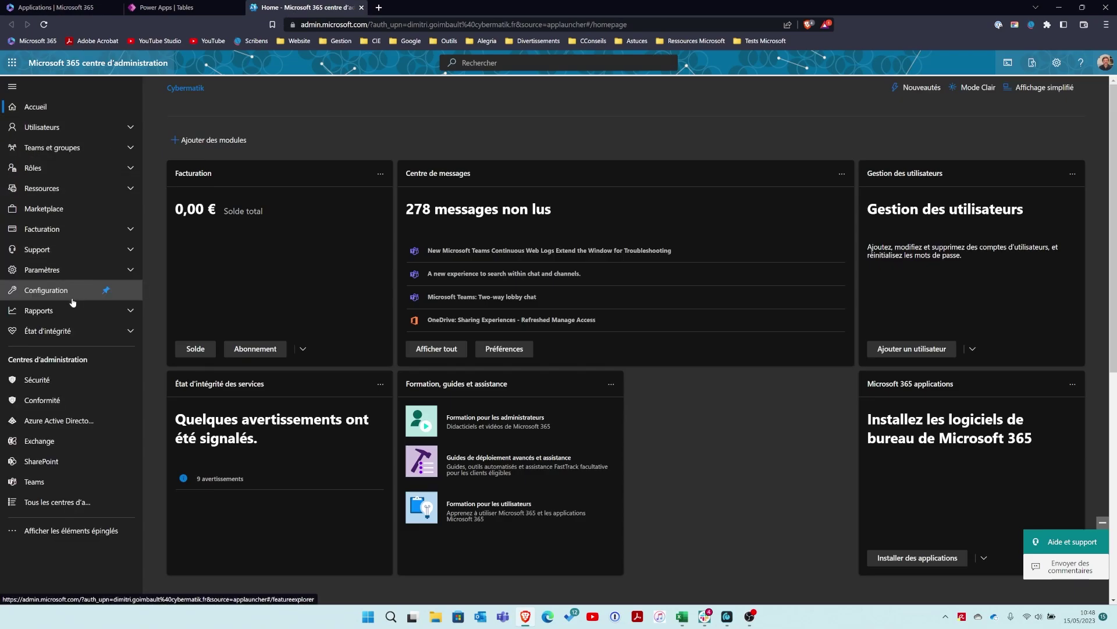
{"action": "left_click", "coordinate": [67, 502]}
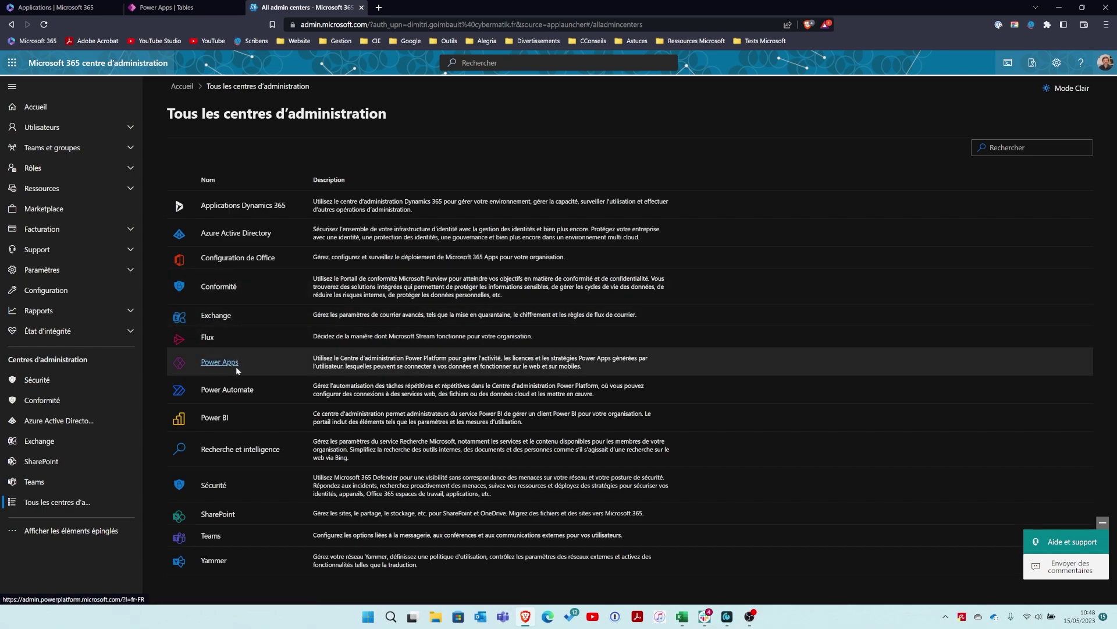
{"action": "left_click", "coordinate": [231, 363]}
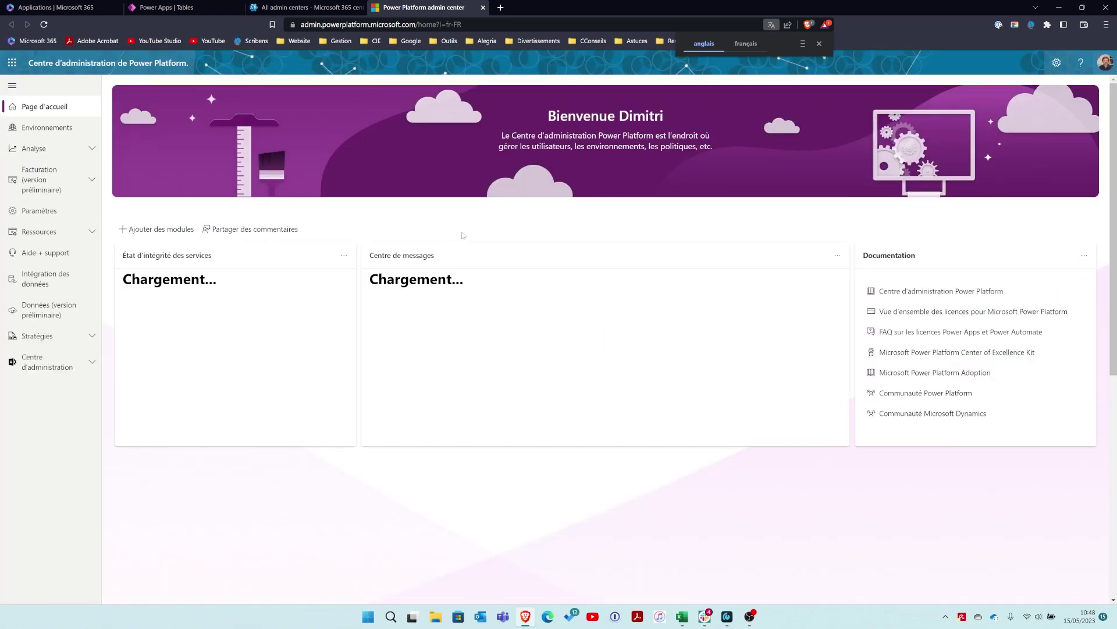
{"action": "left_click", "coordinate": [53, 128]}
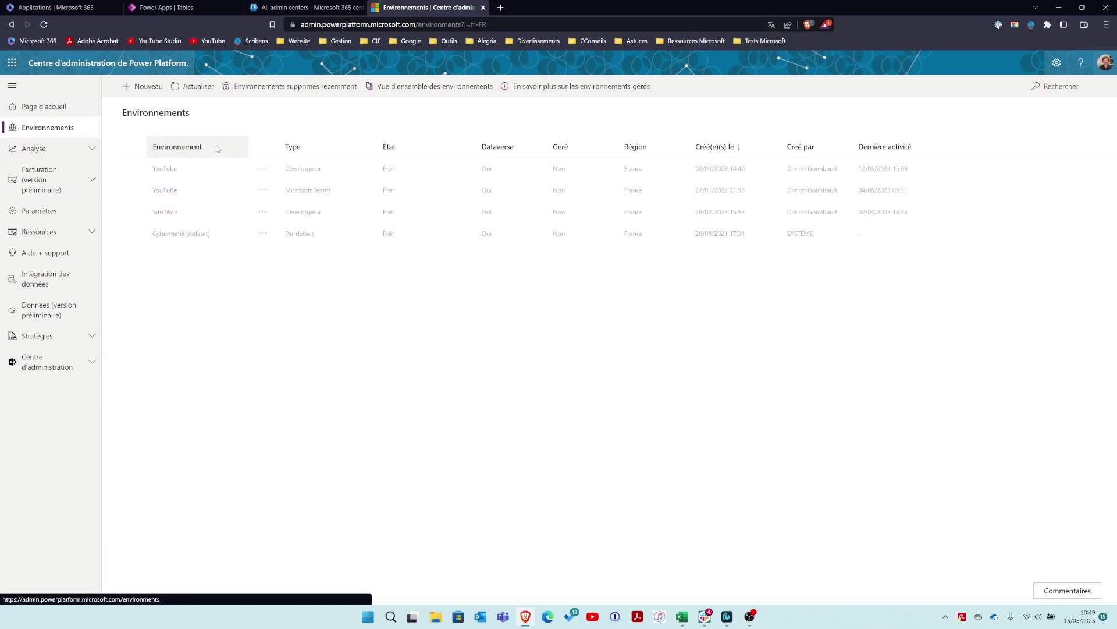
Step: Start a new environment to examine the available environment types, and close the form without saving
{"action": "left_click", "coordinate": [143, 86]}
{"action": "left_click", "coordinate": [1030, 244]}
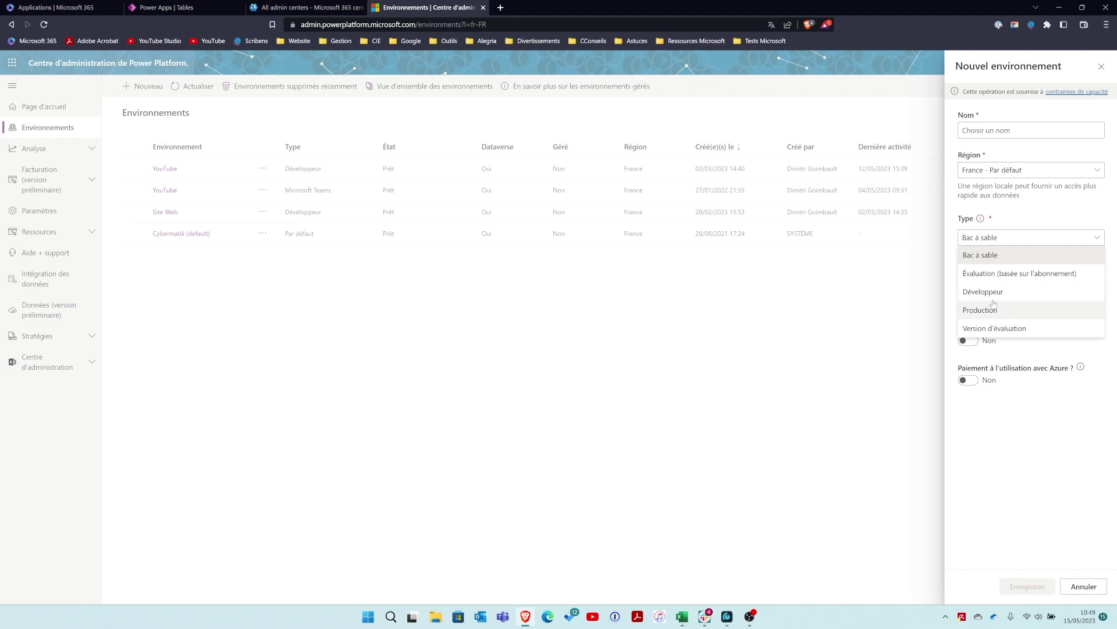
{"action": "left_click", "coordinate": [844, 339]}
{"action": "left_click", "coordinate": [1108, 72]}
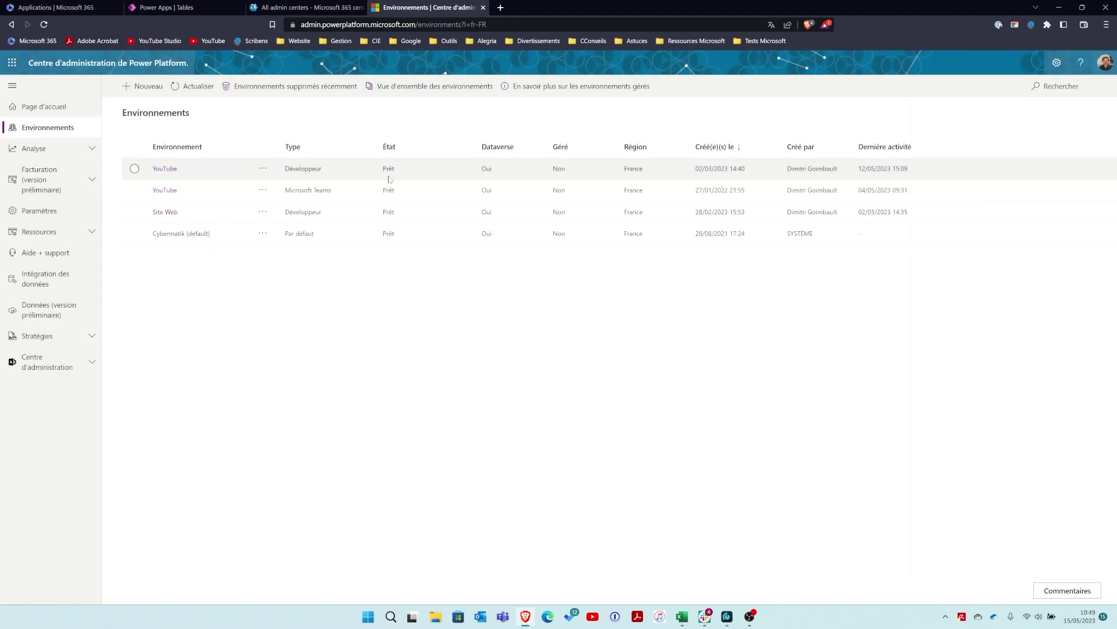
Step: Open the security roles of the YouTube developer environment and read the linked documentation on security roles and privileges
{"action": "left_click", "coordinate": [166, 169]}
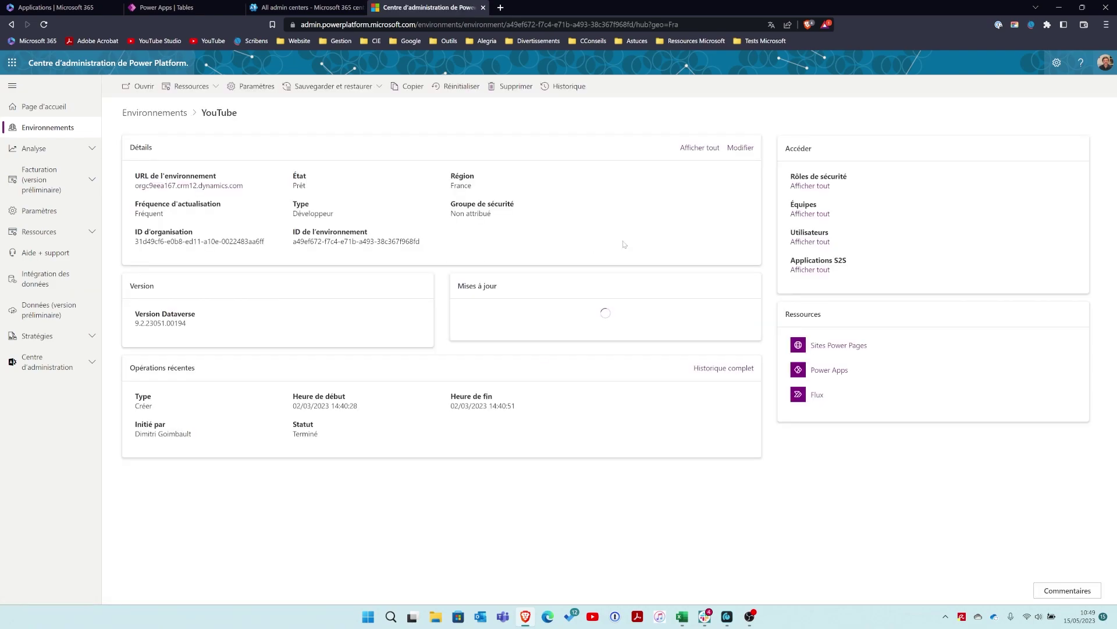
{"action": "left_click", "coordinate": [810, 186]}
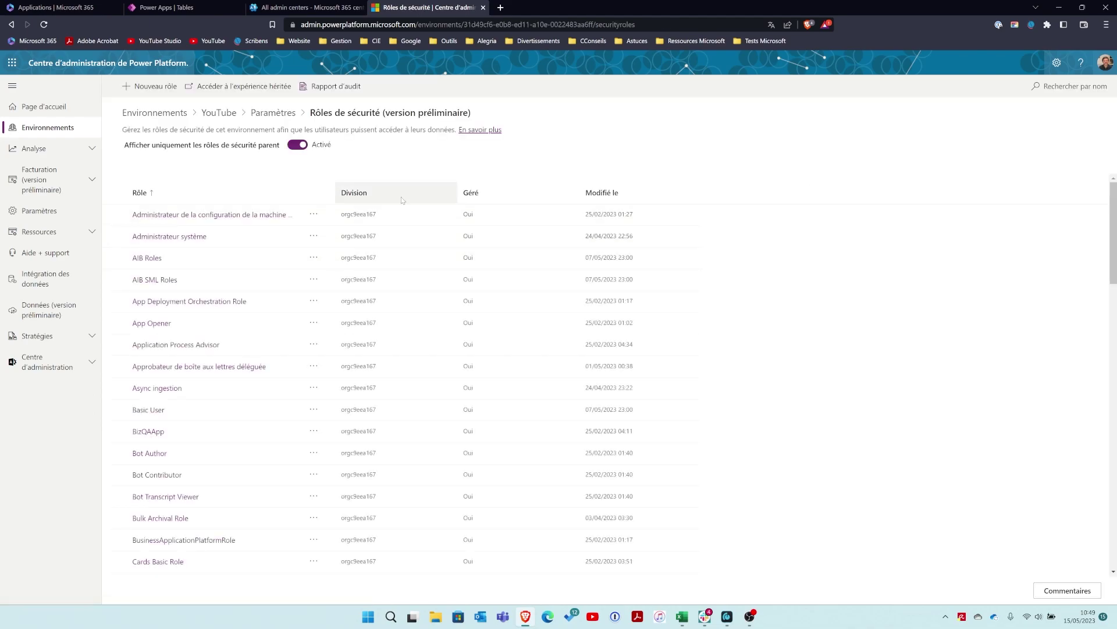
{"action": "left_click", "coordinate": [487, 130]}
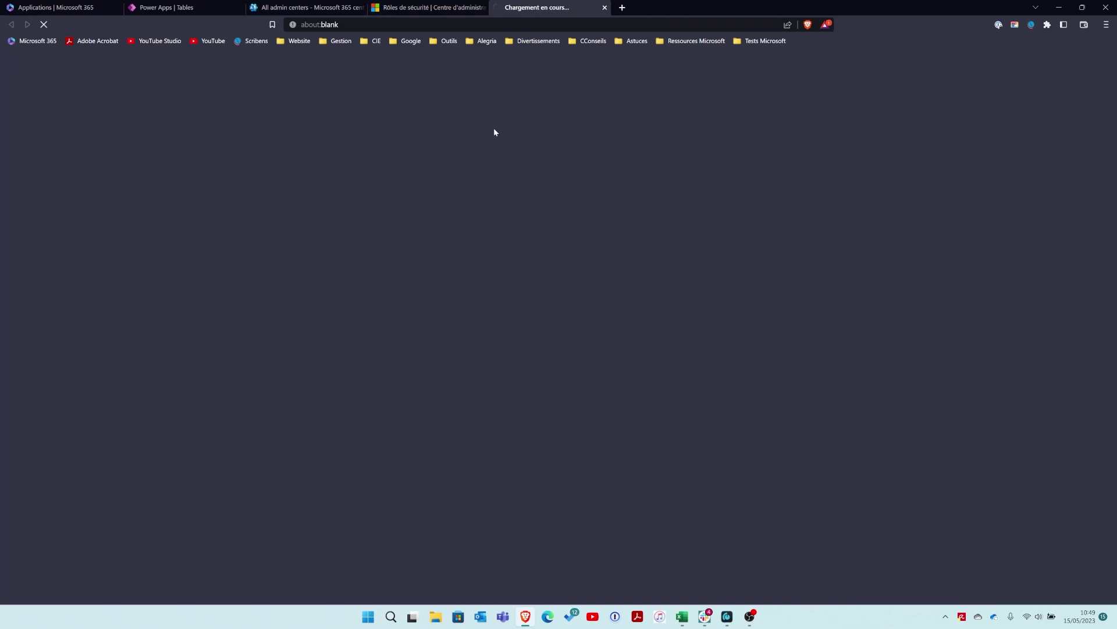
{"action": "scroll", "coordinate": [530, 208], "scroll_direction": "down", "scroll_amount": 10}
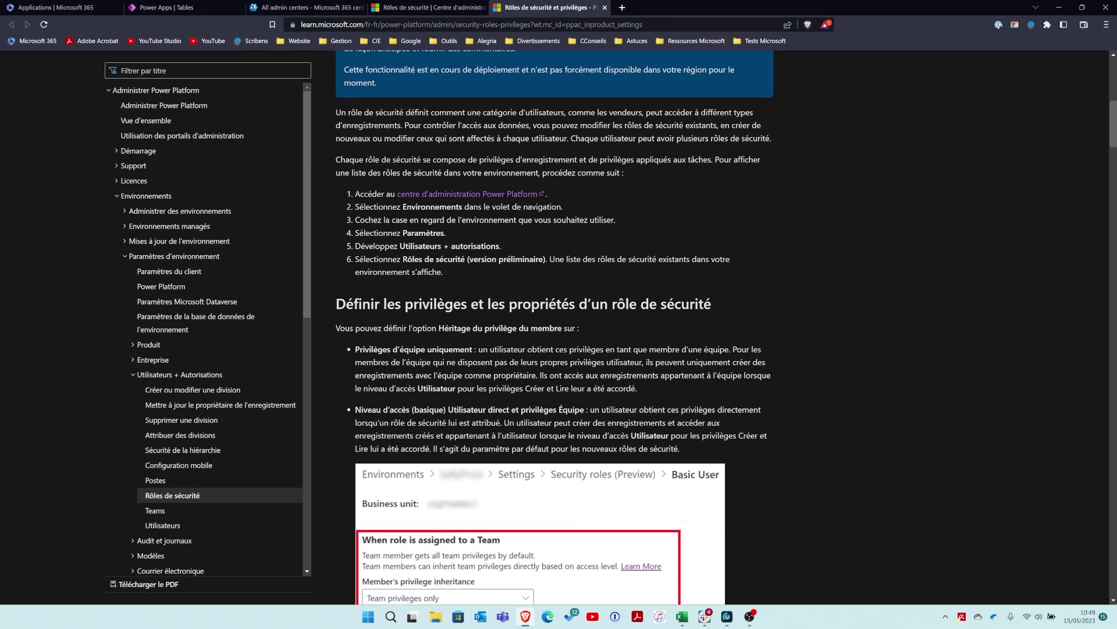
{"action": "scroll", "coordinate": [579, 367], "scroll_direction": "down", "scroll_amount": 10}
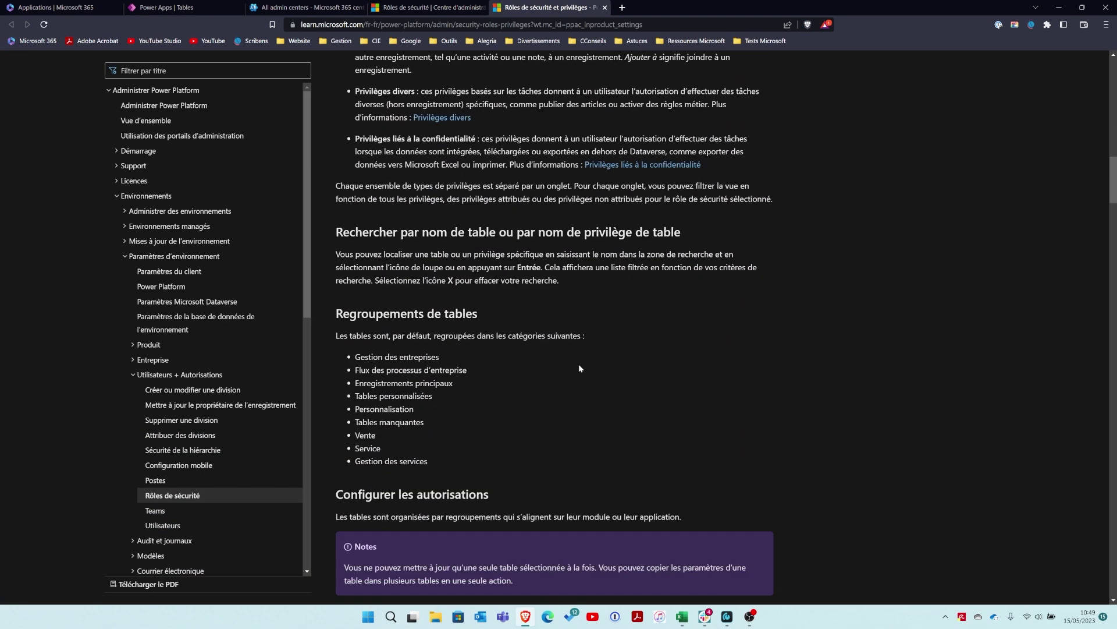
{"action": "scroll", "coordinate": [578, 365], "scroll_direction": "down", "scroll_amount": 3}
{"action": "scroll", "coordinate": [578, 366], "scroll_direction": "up", "scroll_amount": 5}
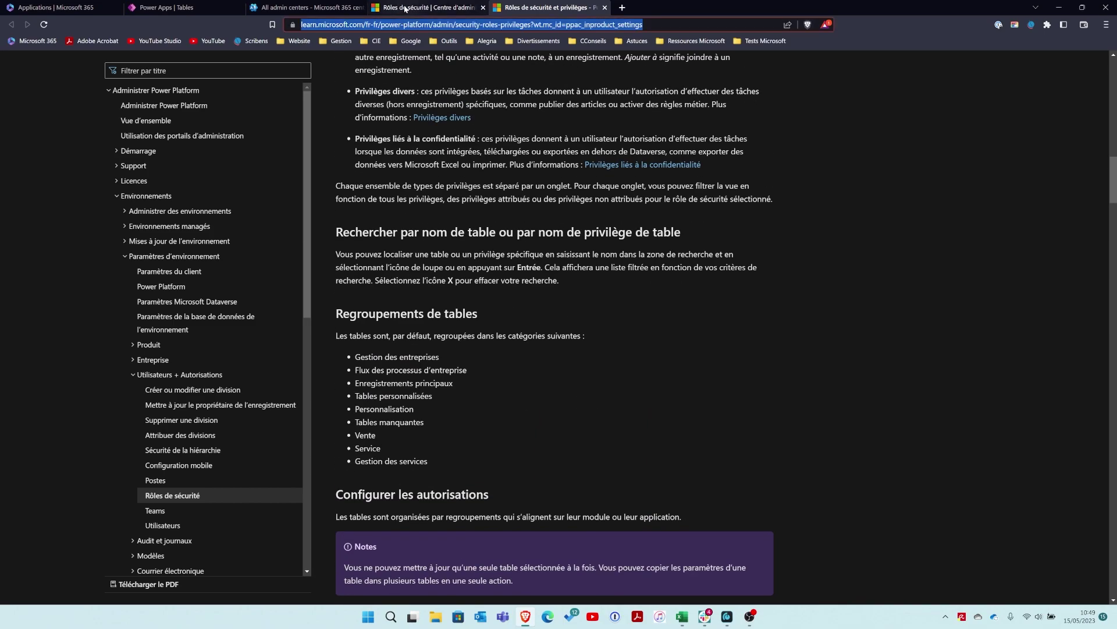
Step: Return to the YouTube environment in the Power Platform admin center and review its teams and its users
{"action": "left_click", "coordinate": [425, 7]}
{"action": "left_click", "coordinate": [269, 113]}
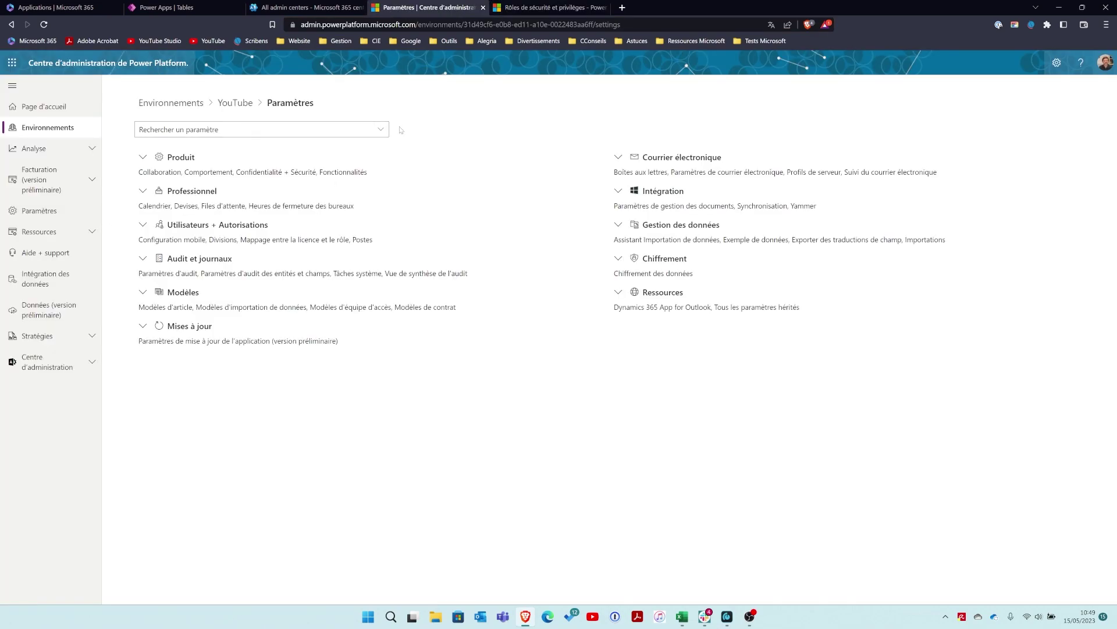
{"action": "left_click", "coordinate": [235, 103]}
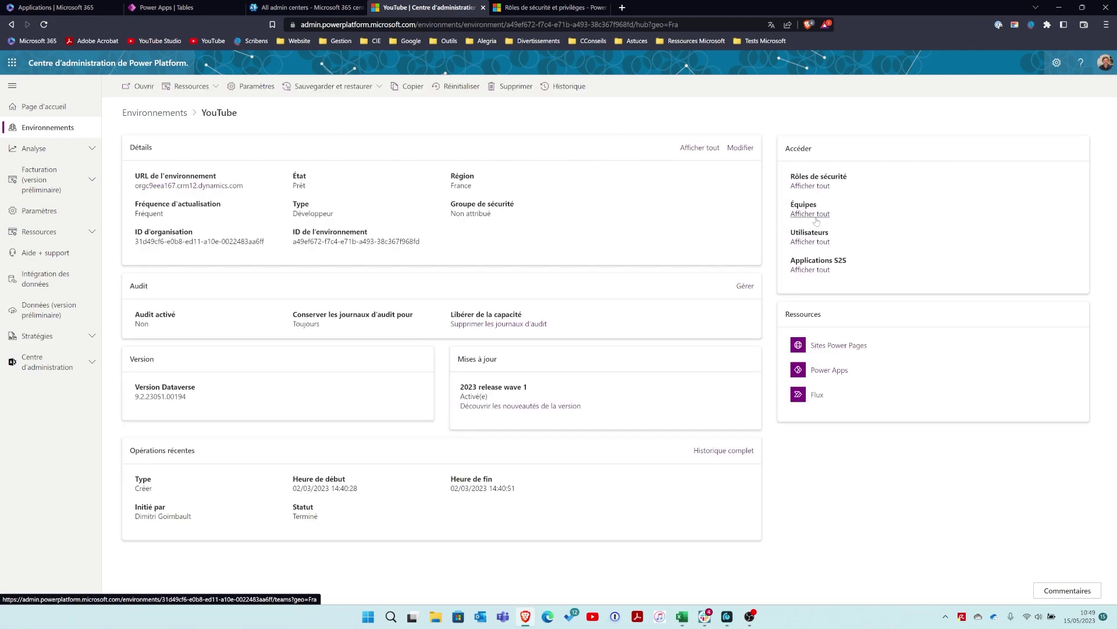
{"action": "left_click", "coordinate": [814, 215]}
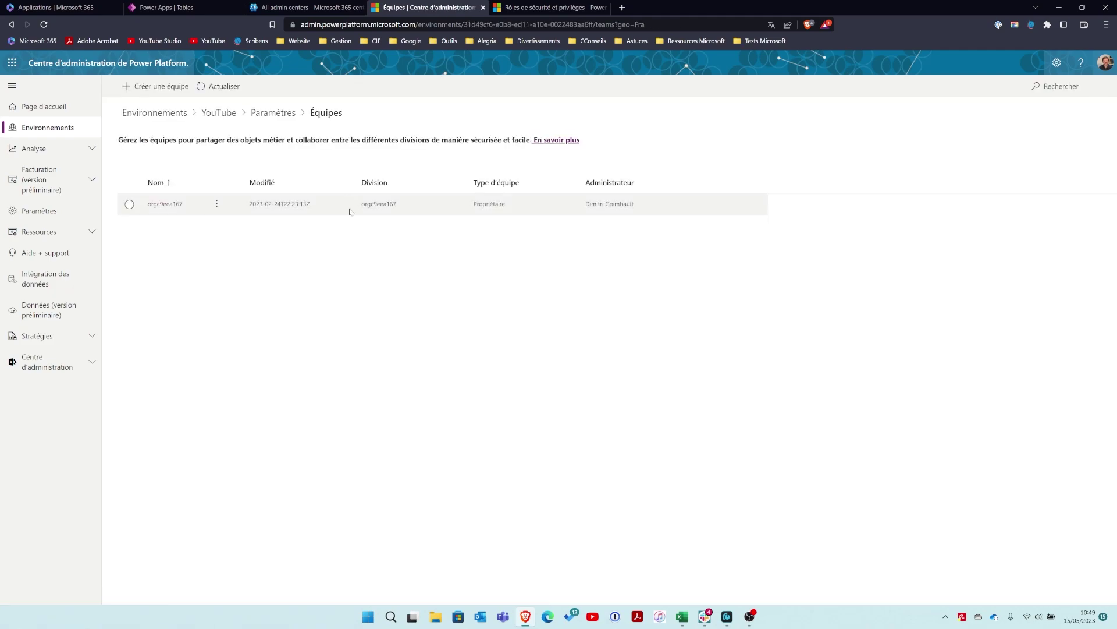
{"action": "left_click", "coordinate": [218, 112]}
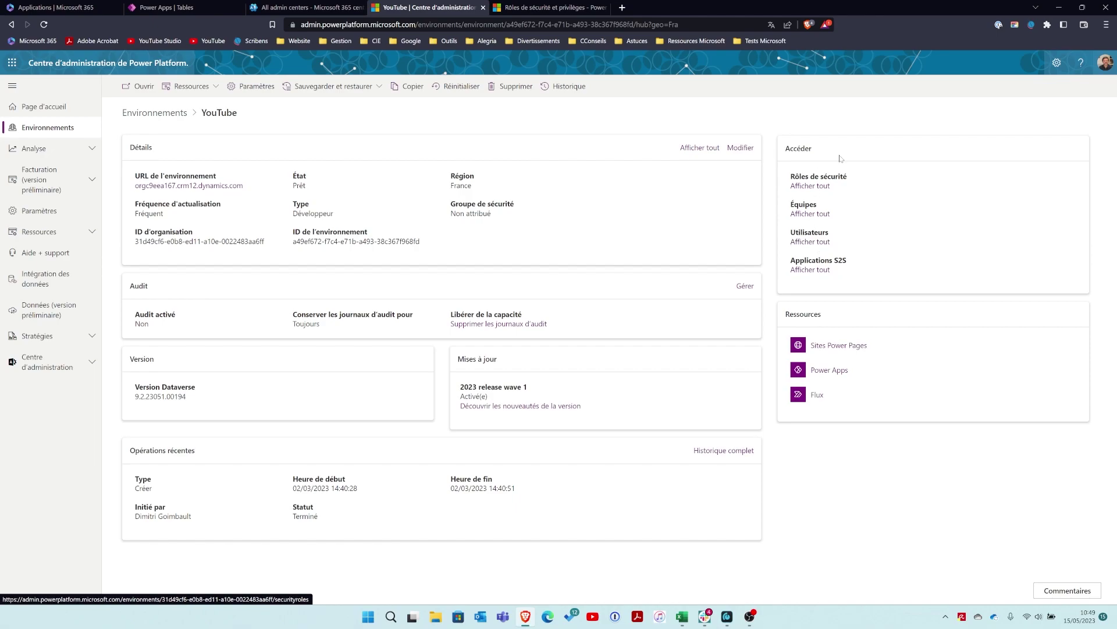
{"action": "left_click", "coordinate": [810, 242]}
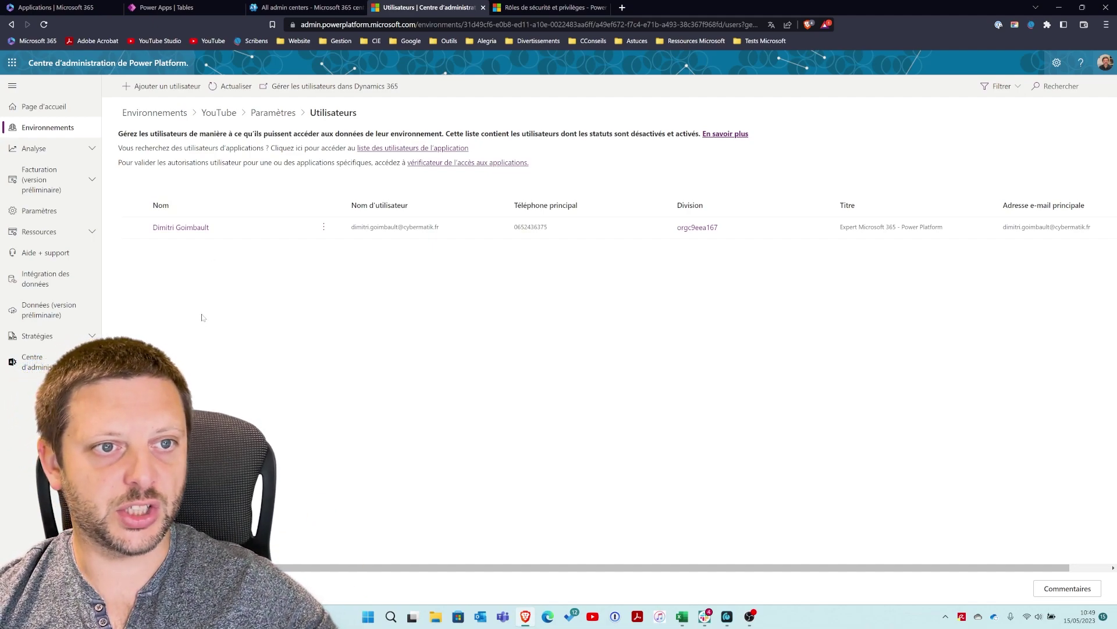
Step: Close the Power Platform admin center, the security roles documentation and the Microsoft 365 admin center pages
{"action": "left_click", "coordinate": [483, 7]}
{"action": "left_click", "coordinate": [482, 8]}
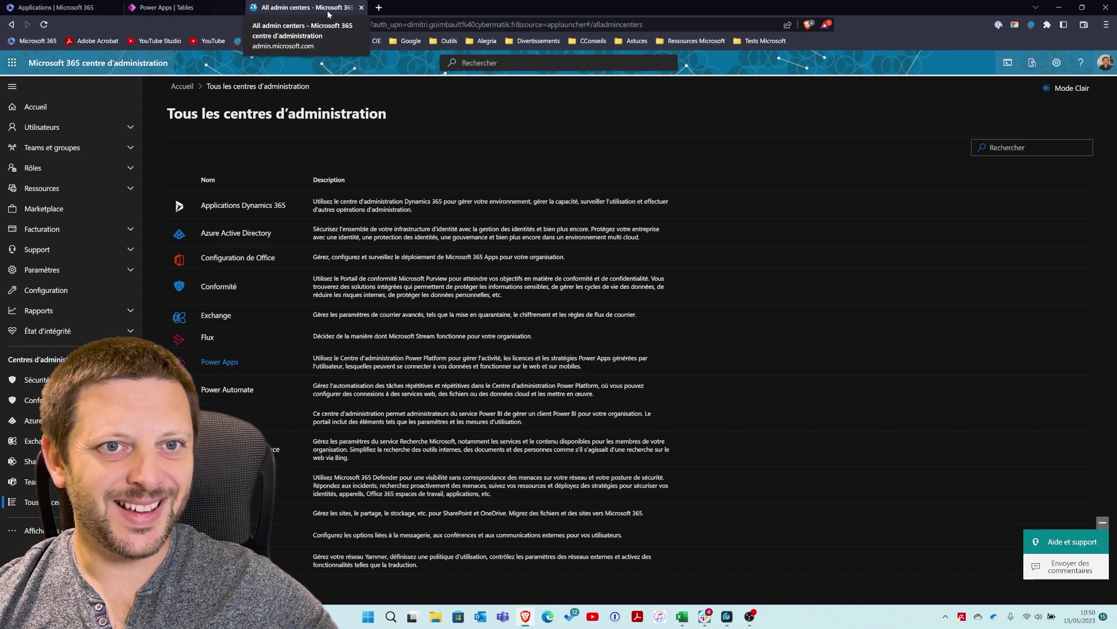
{"action": "left_click", "coordinate": [361, 8]}
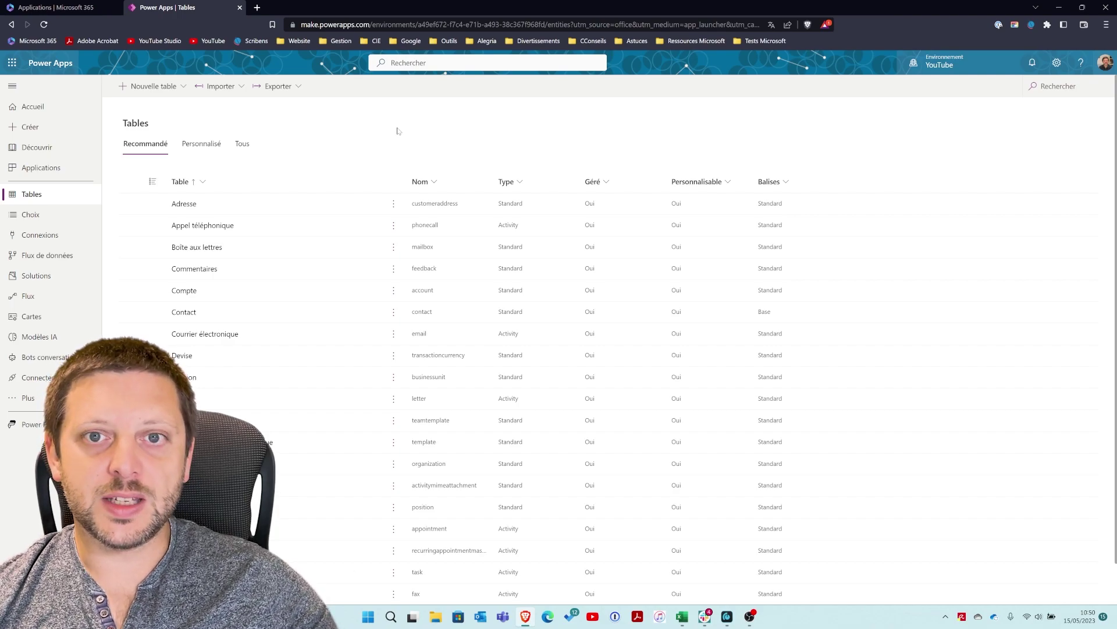
Step: From the Microsoft 365 applications, open Microsoft Lists and display the favourite list Tutos Youtube
{"action": "left_click", "coordinate": [74, 8]}
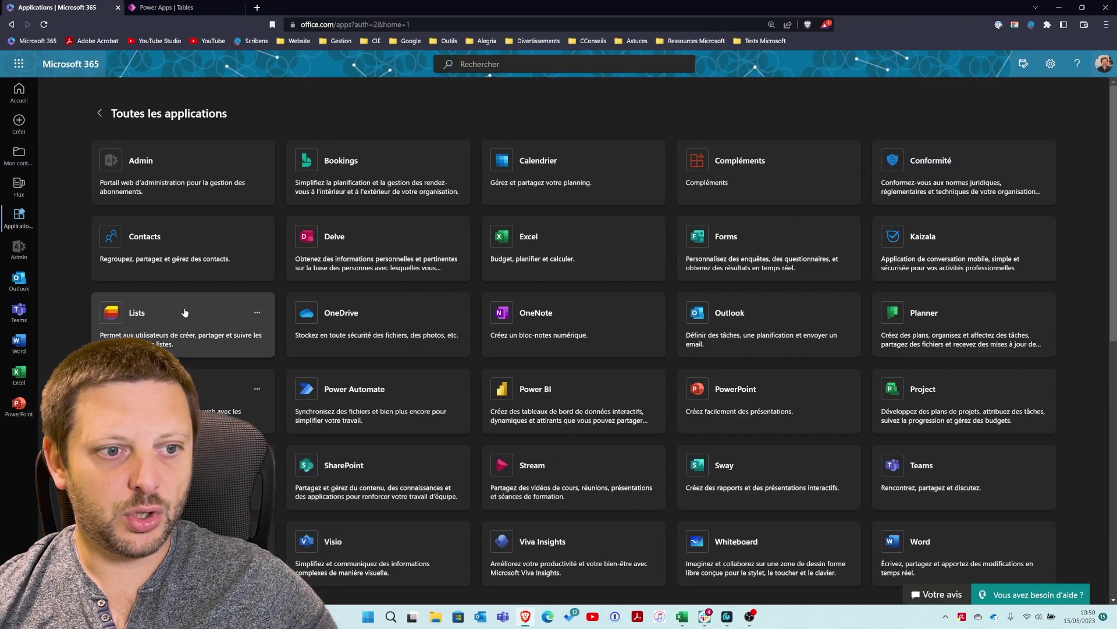
{"action": "left_click", "coordinate": [221, 308]}
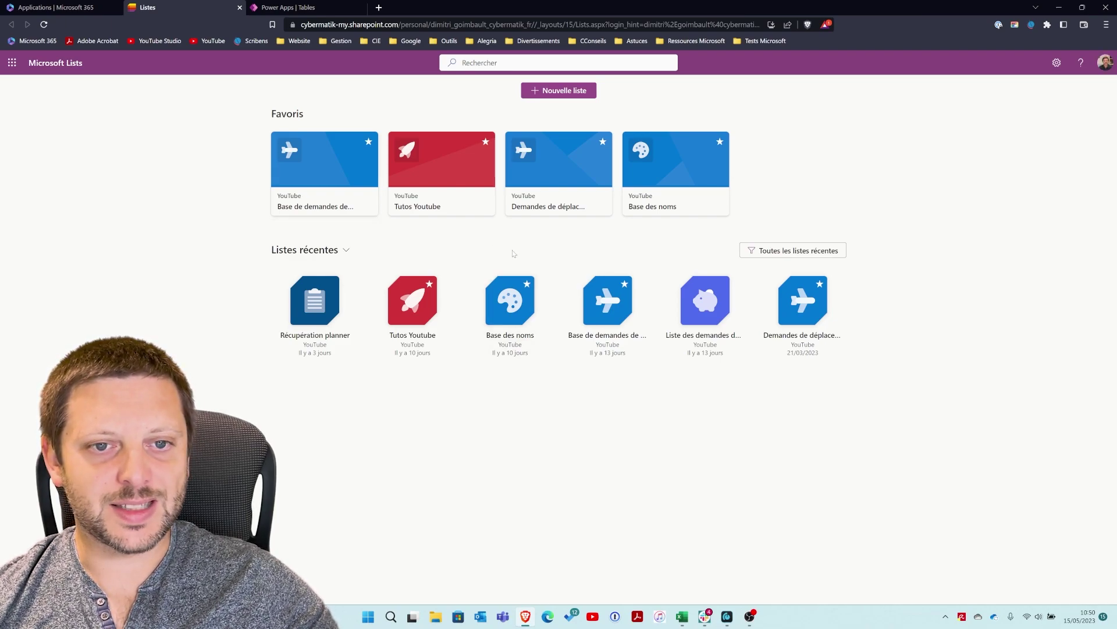
{"action": "left_click", "coordinate": [432, 194]}
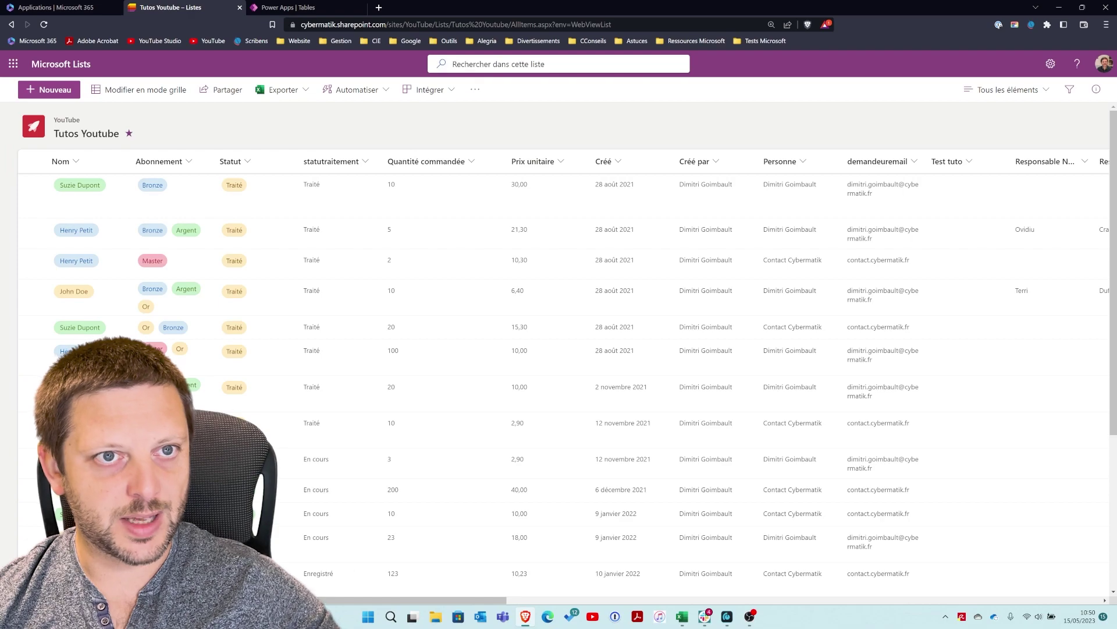
Step: Switch back to Power Apps and create a new blank Dataverse table named Tuto Youtube
{"action": "left_click", "coordinate": [289, 8]}
{"action": "left_click", "coordinate": [154, 86]}
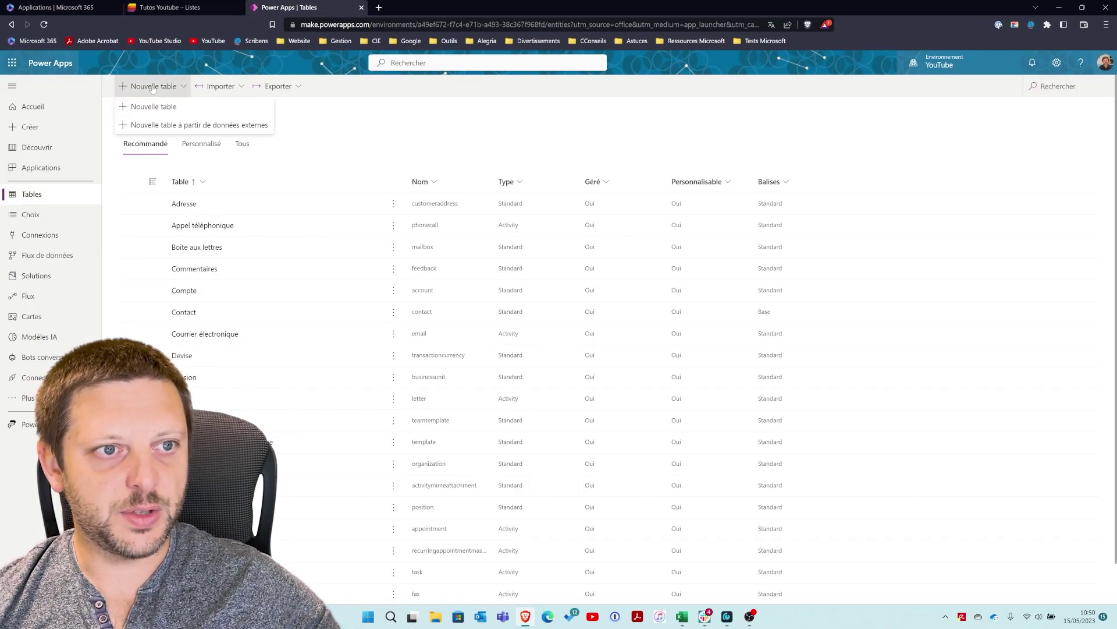
{"action": "left_click", "coordinate": [155, 107]}
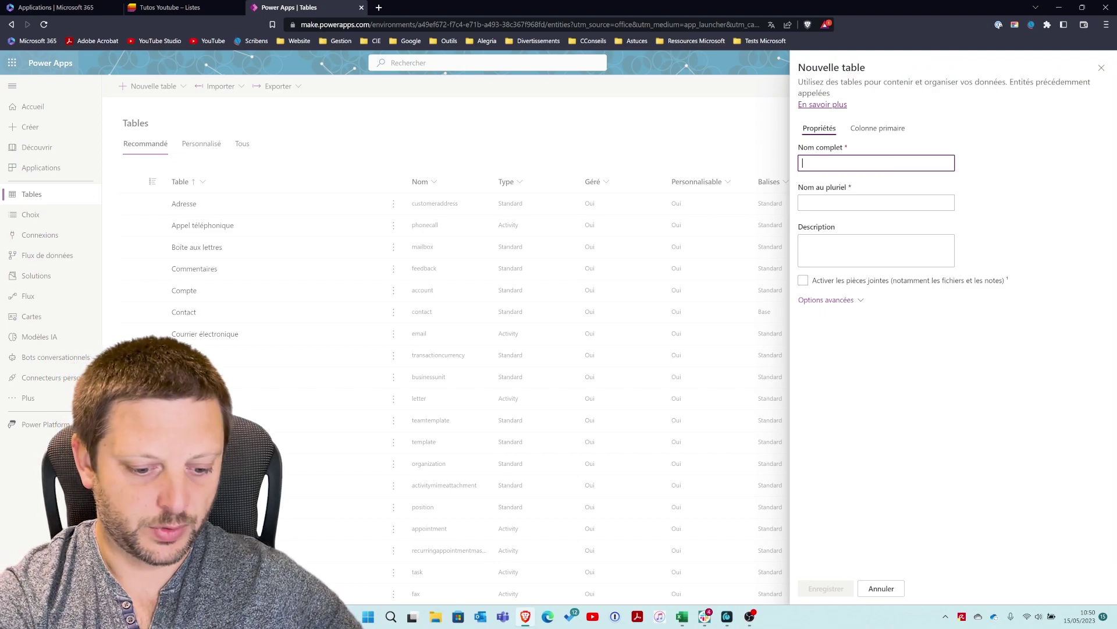
{"action": "type", "text": "Tuto Youtubve"}
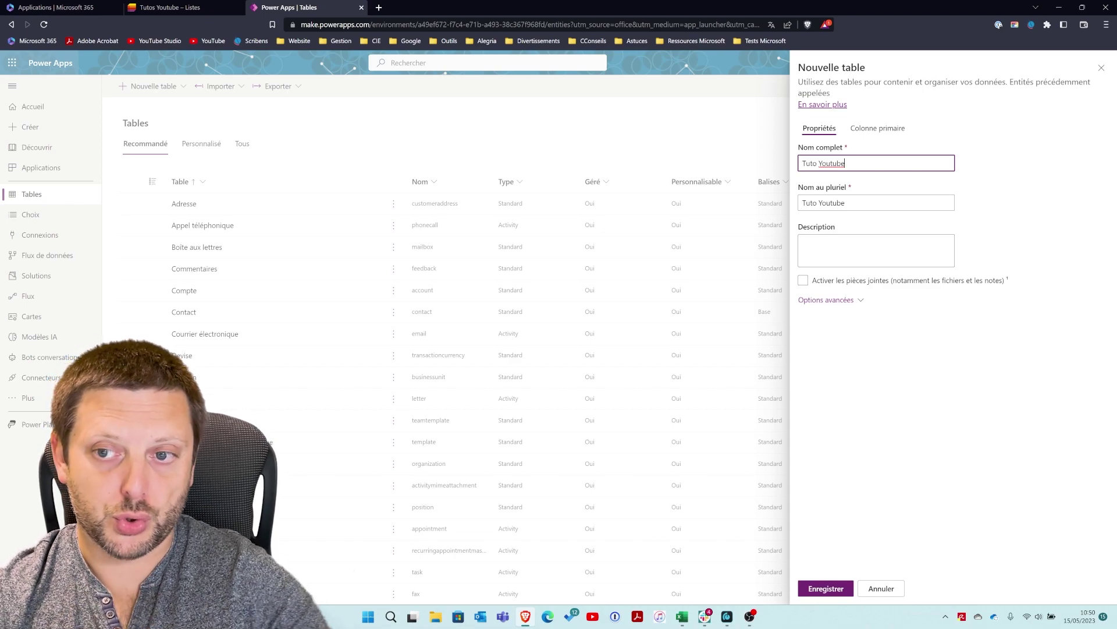
{"action": "left_click", "coordinate": [831, 589]}
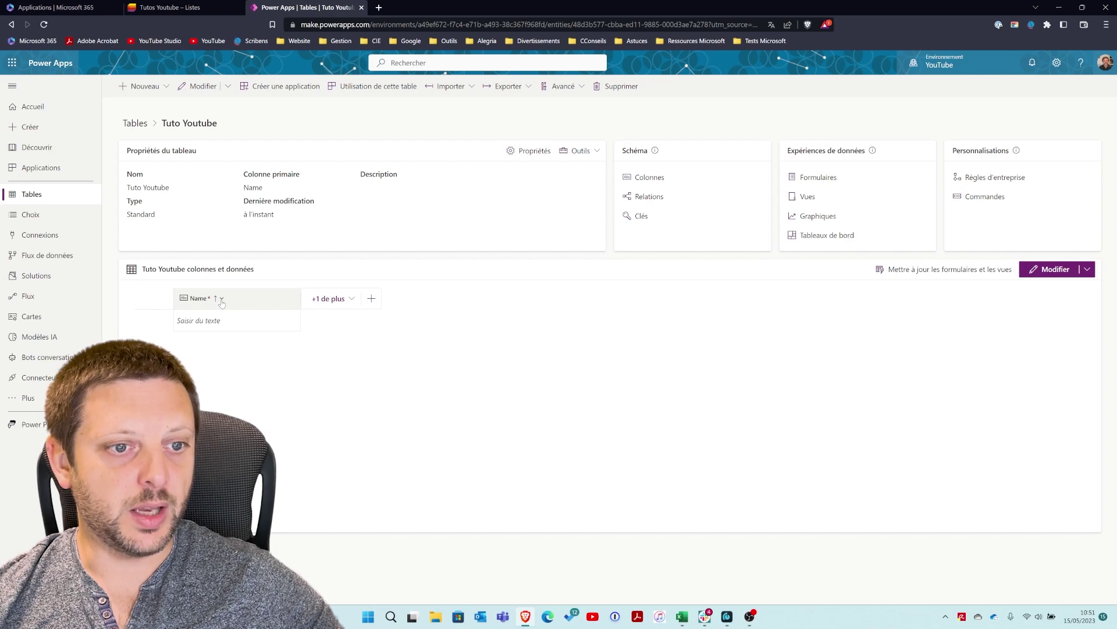
Step: Look at the options of the Name column and compare the new table with the Tutos Youtube list
{"action": "left_click", "coordinate": [222, 299]}
{"action": "left_click", "coordinate": [434, 419]}
{"action": "left_click", "coordinate": [170, 7]}
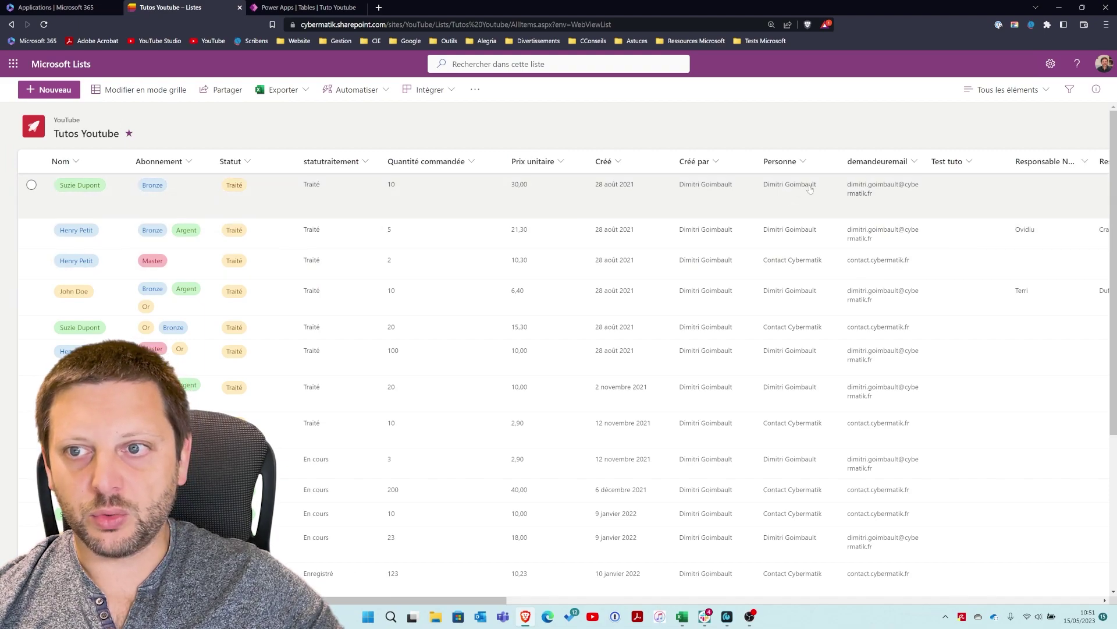
{"action": "left_click", "coordinate": [307, 8]}
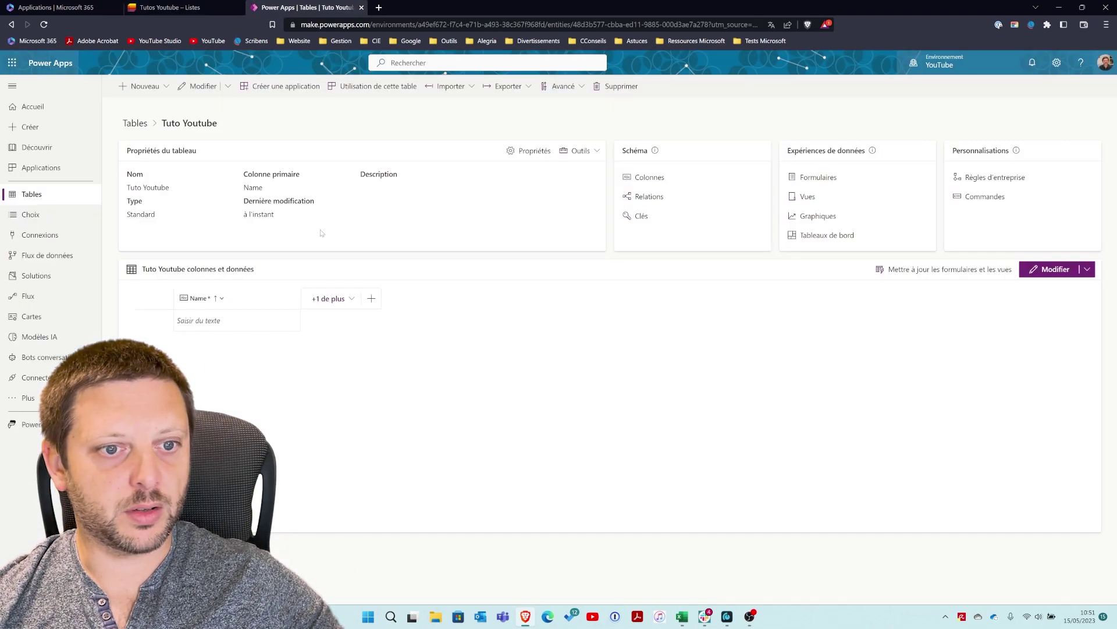
Step: Edit the table's primary Name column and change its data type to Numérotation automatique
{"action": "left_click", "coordinate": [222, 300]}
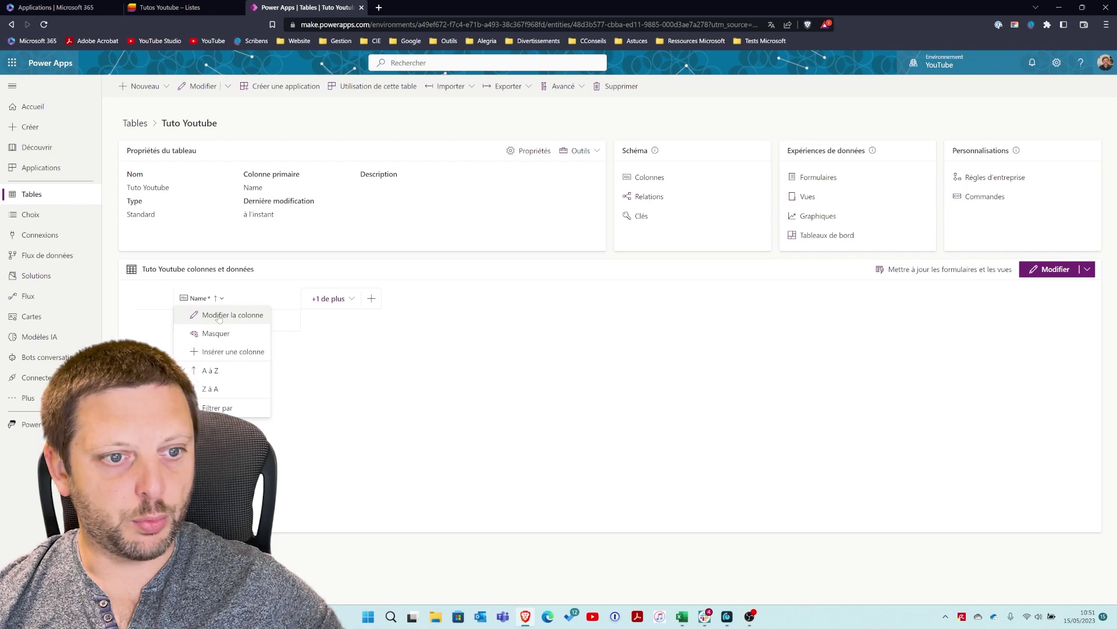
{"action": "left_click", "coordinate": [242, 298]}
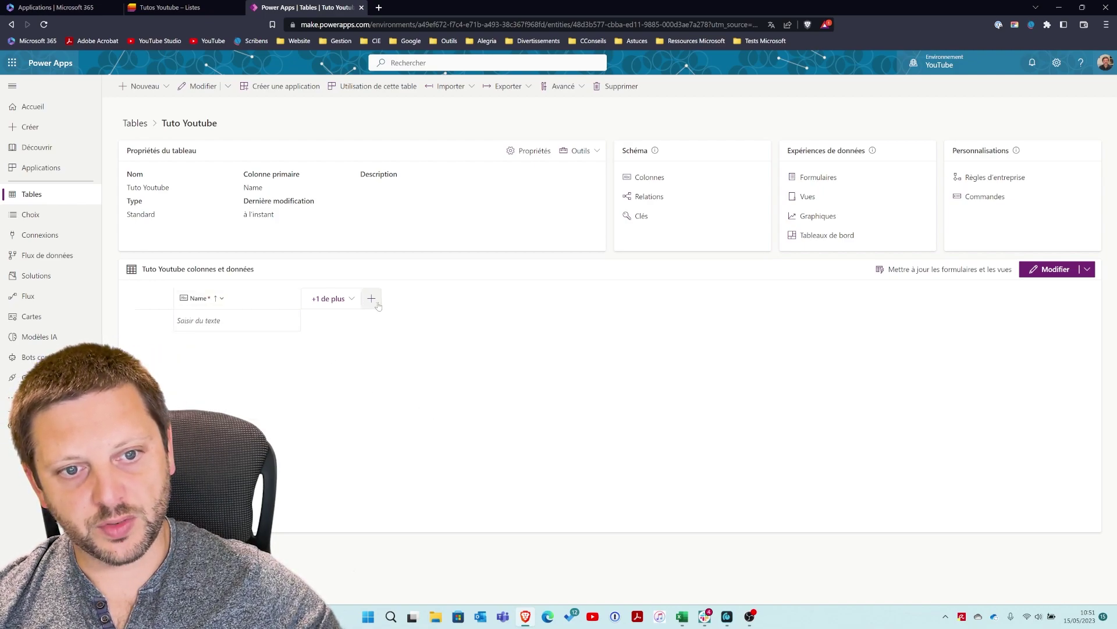
{"action": "left_click", "coordinate": [246, 300]}
{"action": "left_click", "coordinate": [230, 315]}
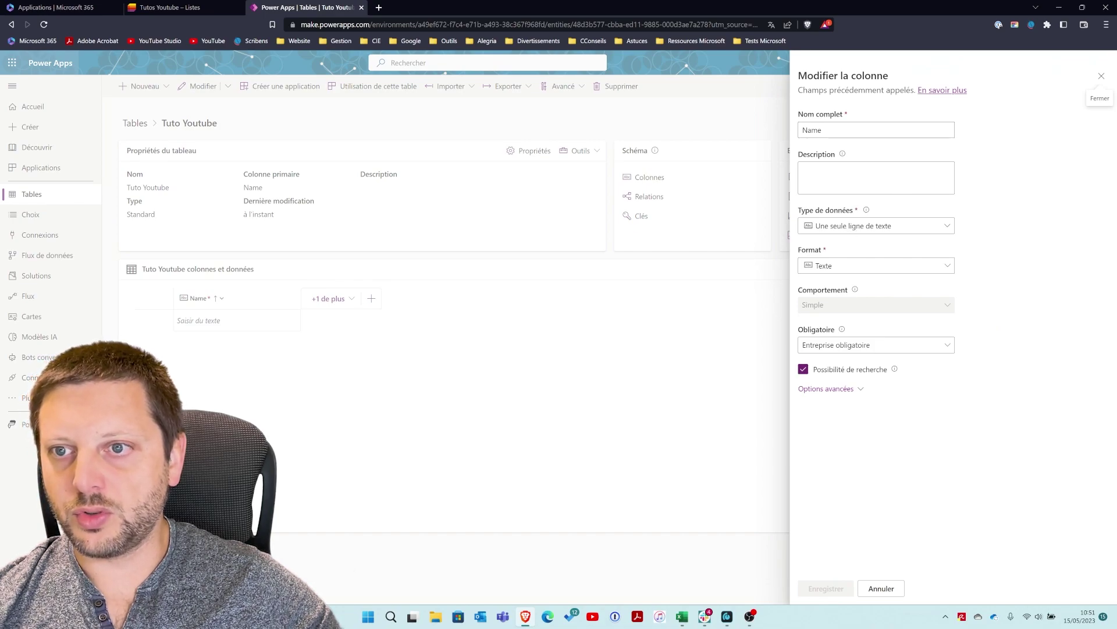
{"action": "left_click", "coordinate": [883, 229]}
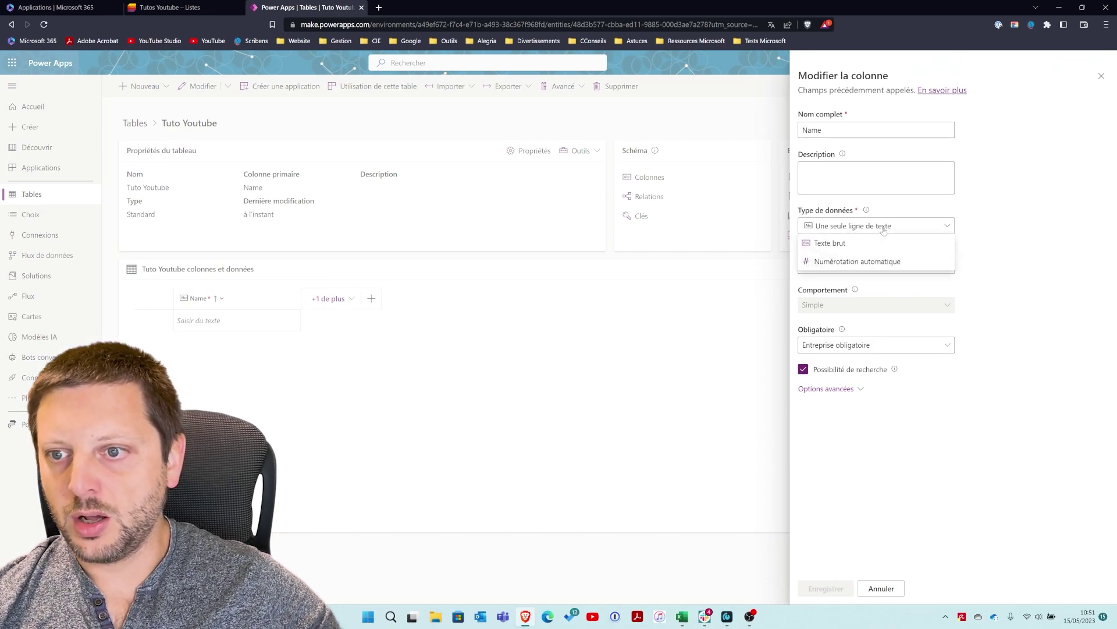
{"action": "left_click", "coordinate": [877, 263]}
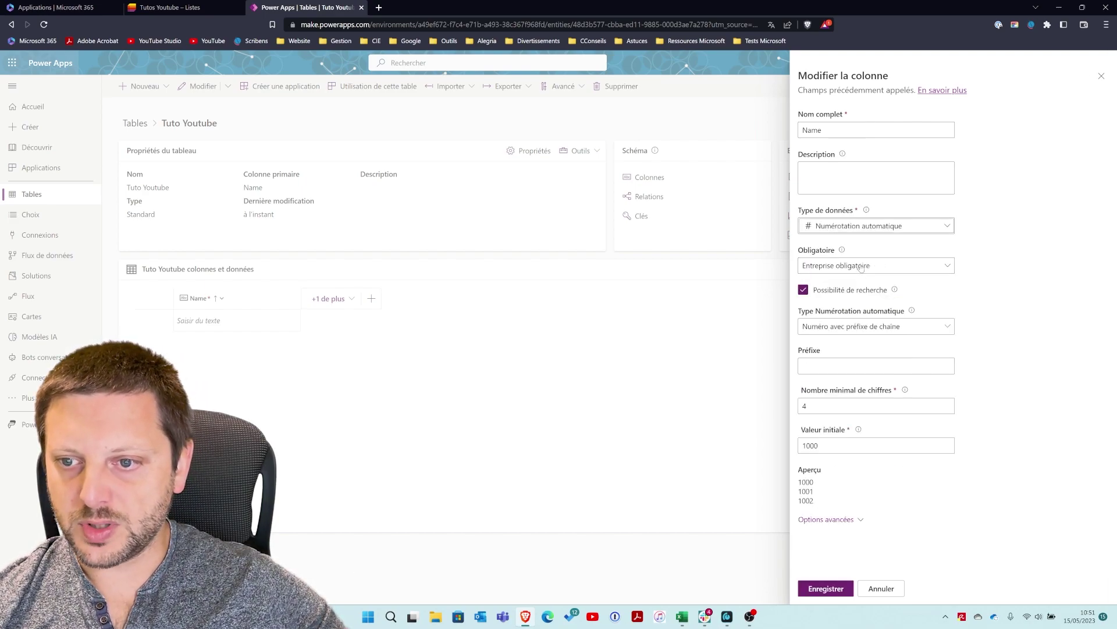
Step: Use the numbering type Numéro avec préfixe de chaîne for the Name column, with the prefix Facture
{"action": "left_click", "coordinate": [853, 331]}
{"action": "left_click", "coordinate": [1041, 338]}
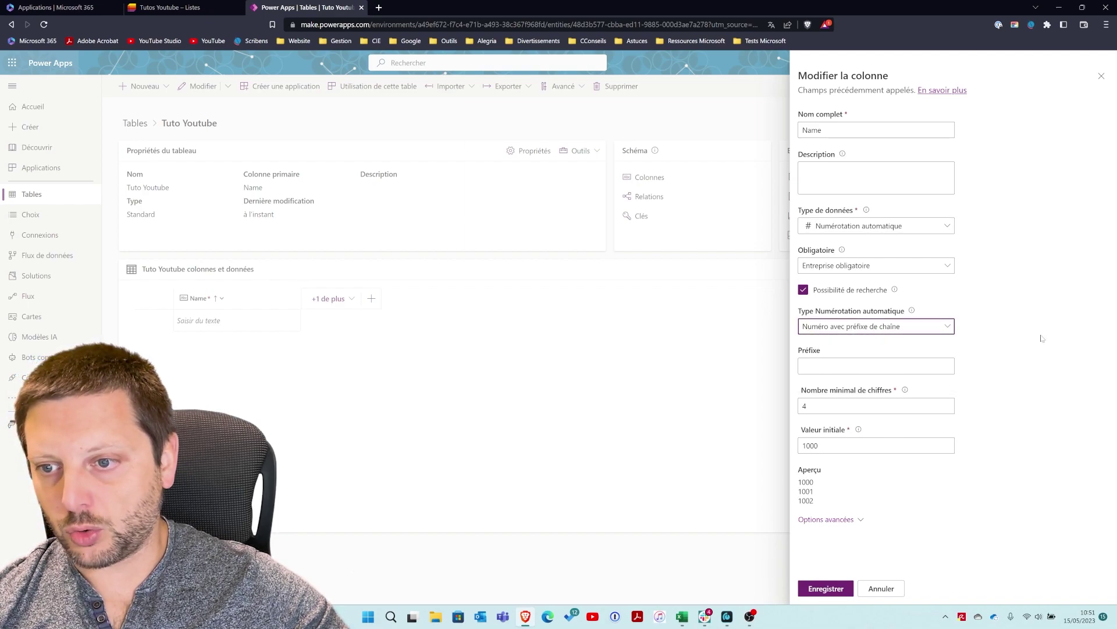
{"action": "left_click", "coordinate": [869, 328]}
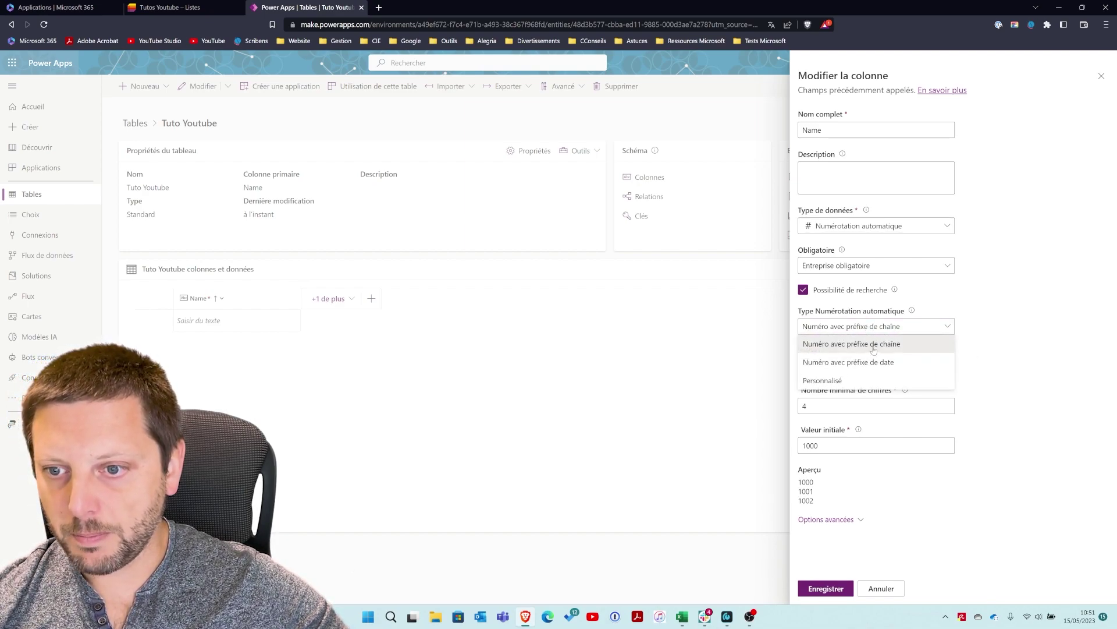
{"action": "left_click", "coordinate": [873, 344]}
{"action": "key", "text": "Tab"}
{"action": "type", "text": "Facture"}
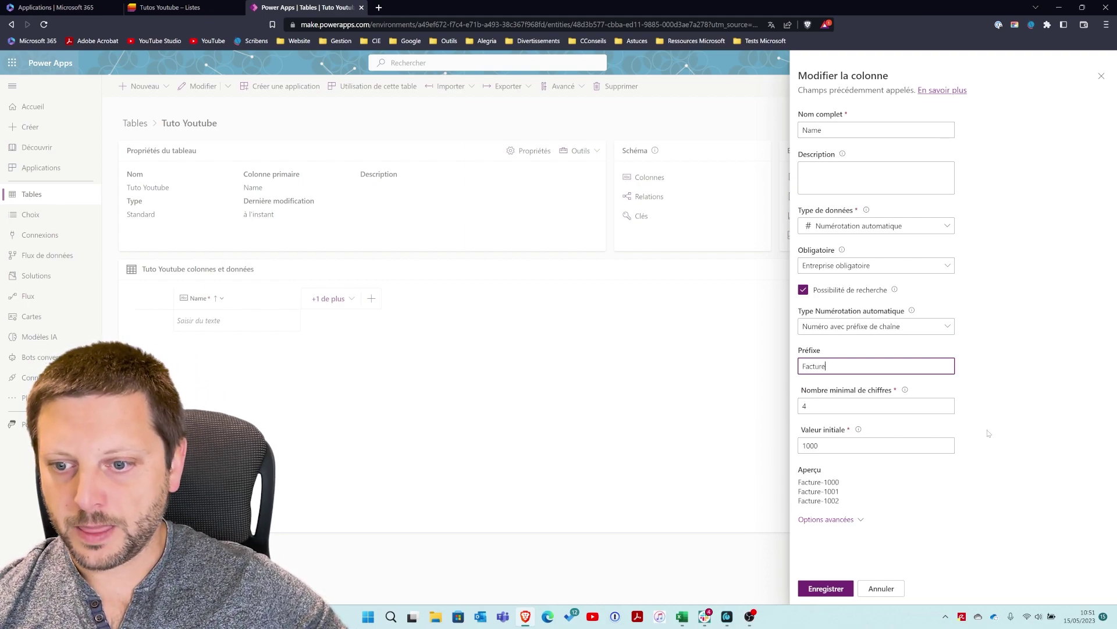
Step: Set both the minimum number of digits and the initial value to 1, and save the Name column
{"action": "key", "text": "Tab"}
{"action": "key", "text": "Tab"}
{"action": "key", "text": "ctrl+a"}
{"action": "type", "text": "1"}
{"action": "left_click", "coordinate": [843, 360]}
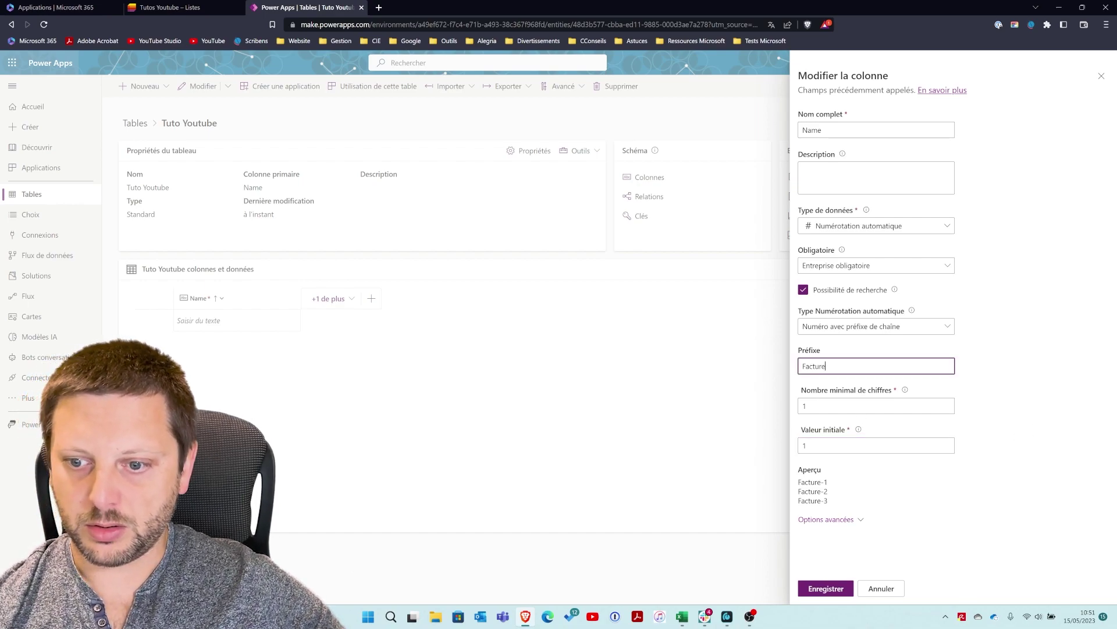
{"action": "left_click", "coordinate": [833, 589]}
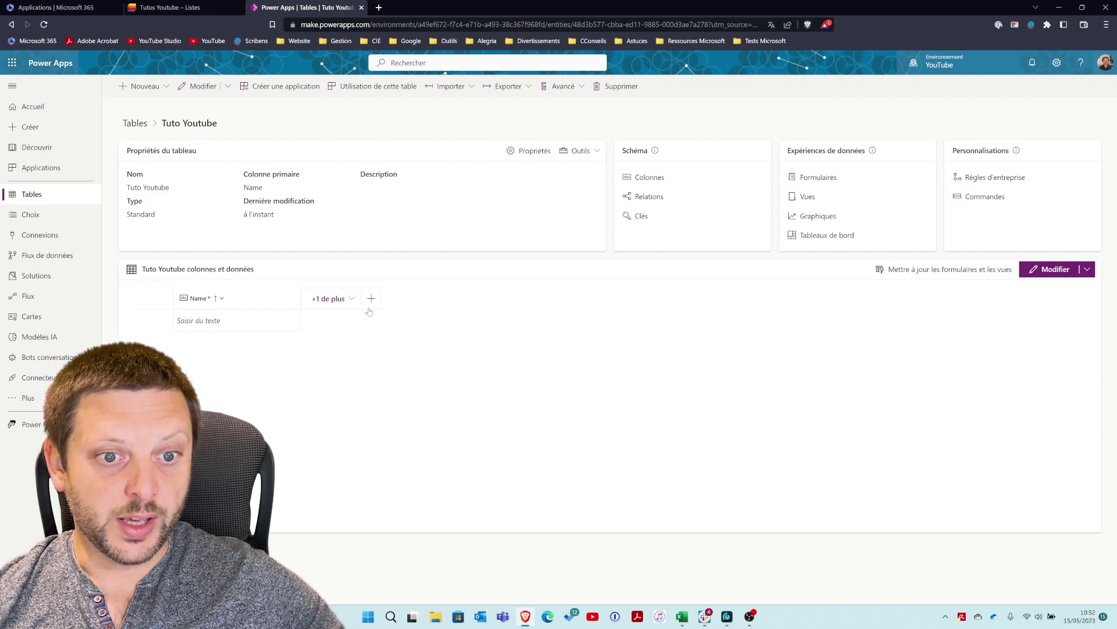
Step: Look at the list of existing columns that can be shown in the Tuto Youtube table
{"action": "left_click", "coordinate": [330, 298]}
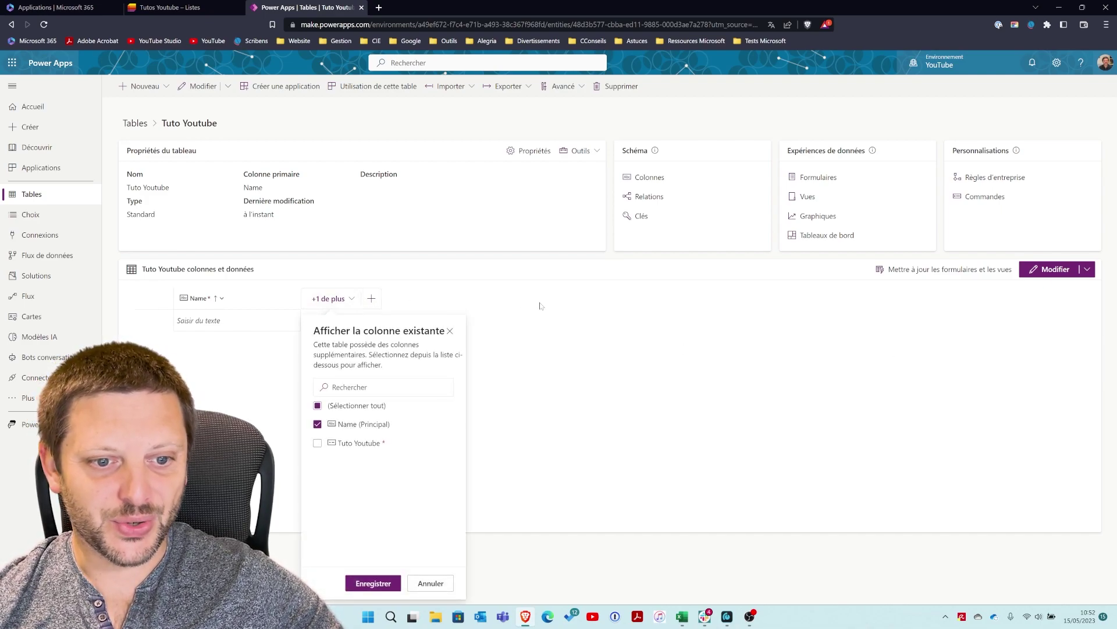
{"action": "left_click", "coordinate": [524, 365]}
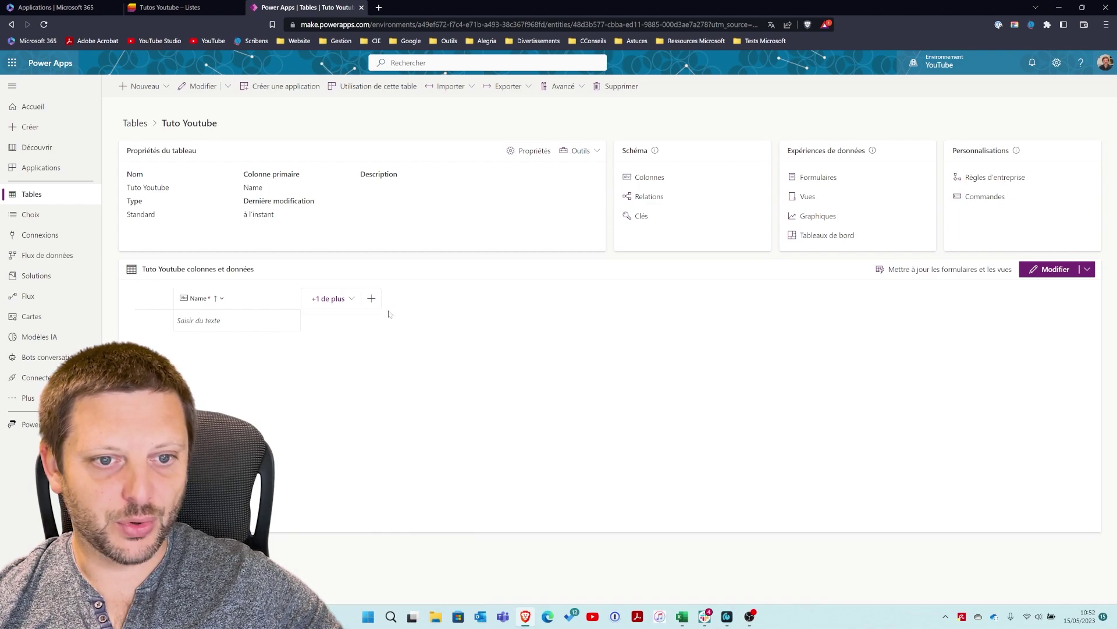
Step: Start a new column in the Tuto Youtube table, review the available data types and choose Date et heure with the format Date uniquement
{"action": "left_click", "coordinate": [371, 298]}
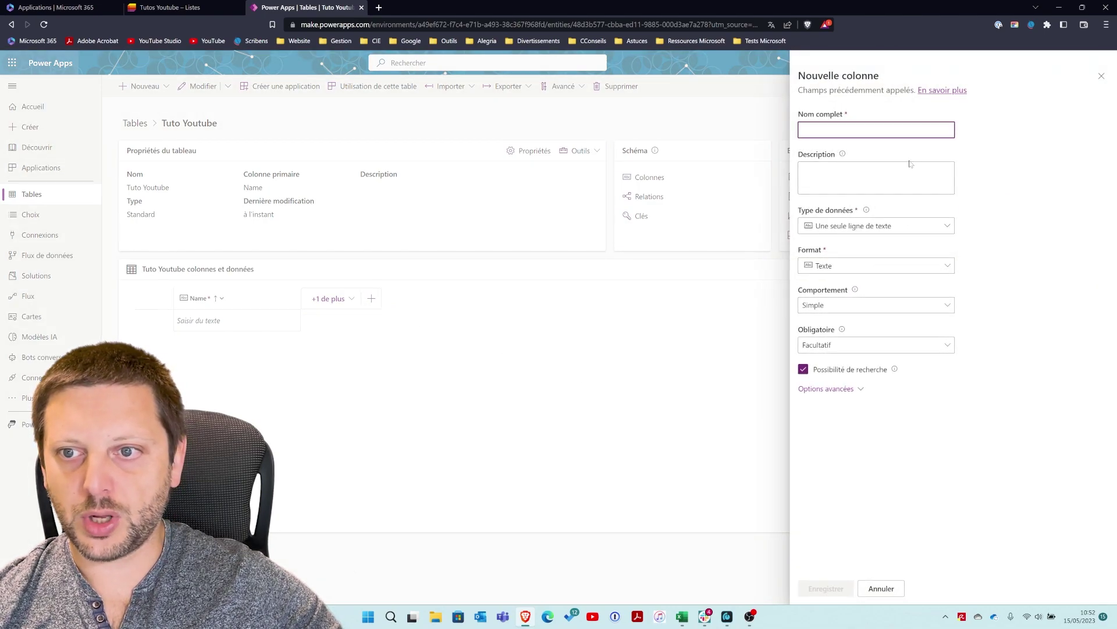
{"action": "left_click", "coordinate": [912, 225]}
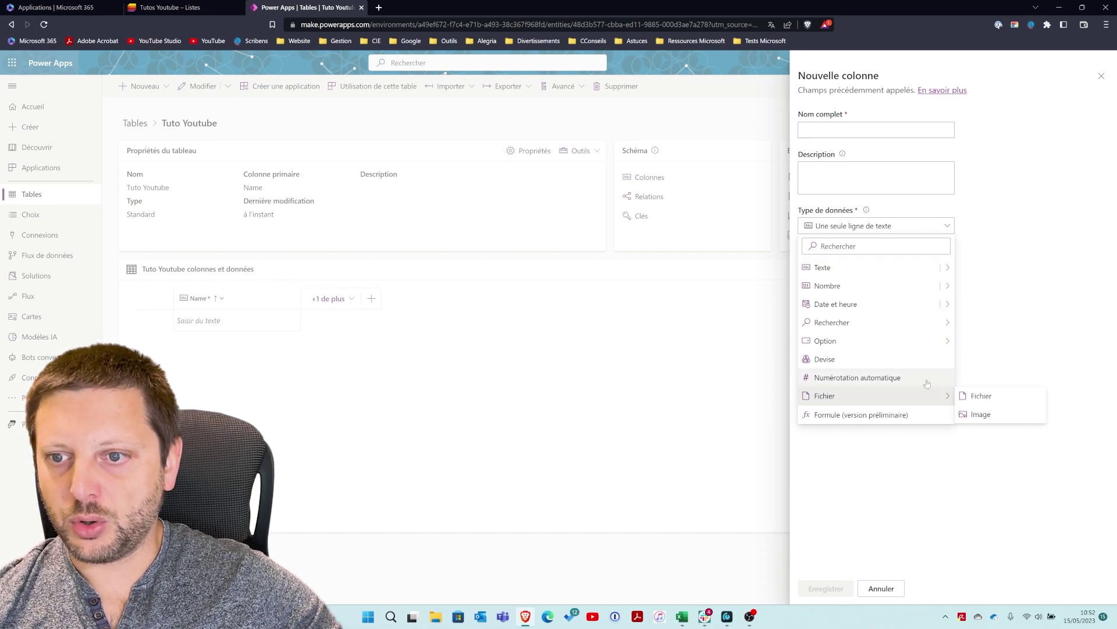
{"action": "mouse_move", "coordinate": [943, 267]}
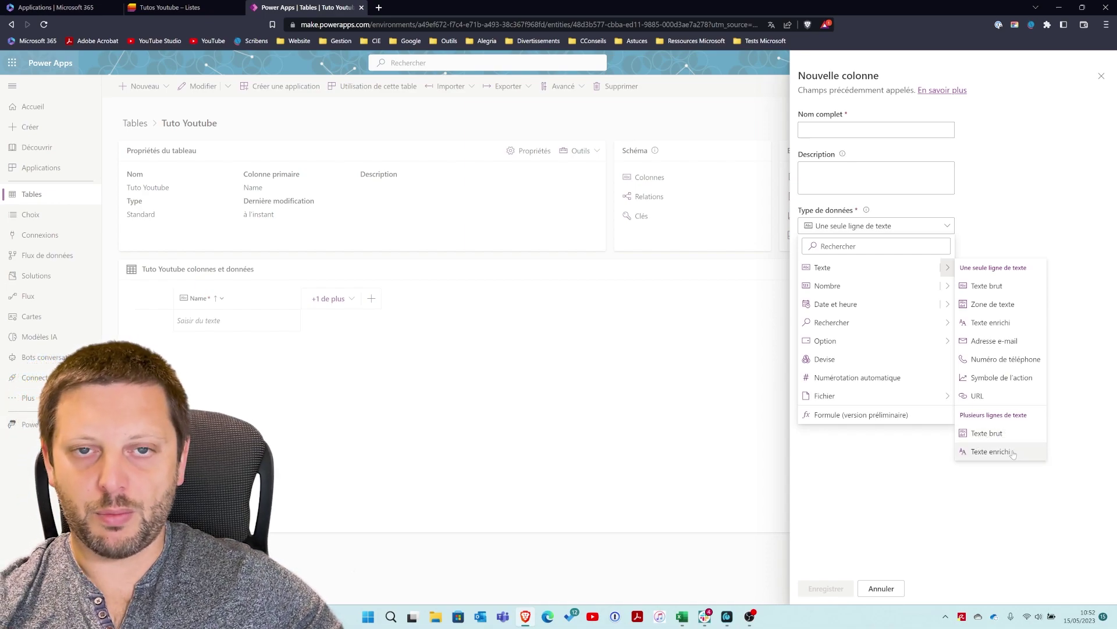
{"action": "mouse_move", "coordinate": [948, 286]}
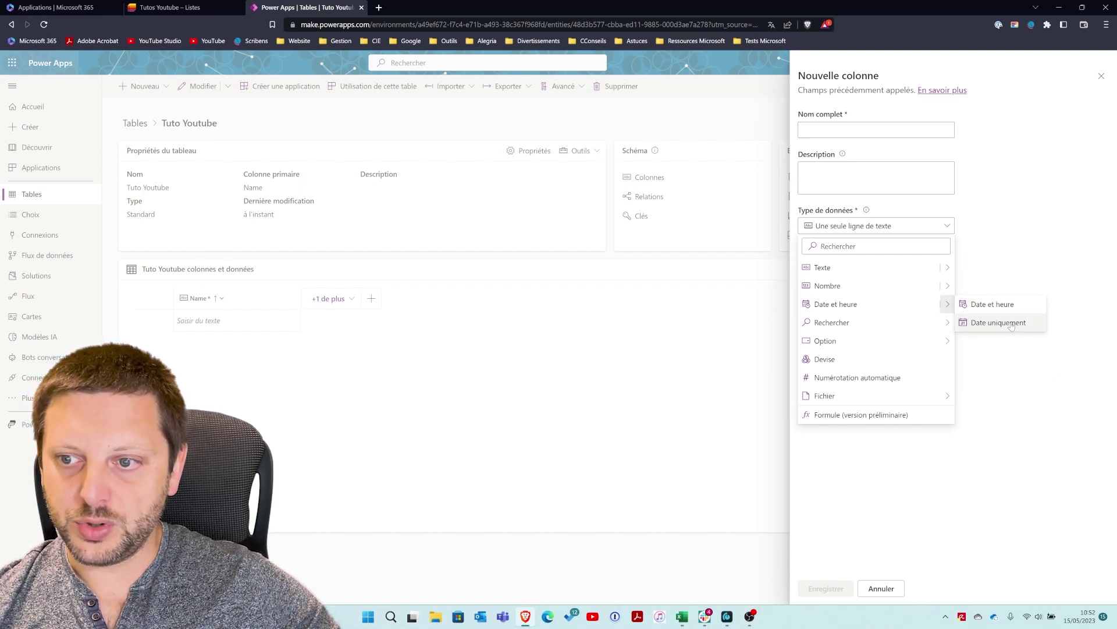
{"action": "mouse_move", "coordinate": [948, 325]}
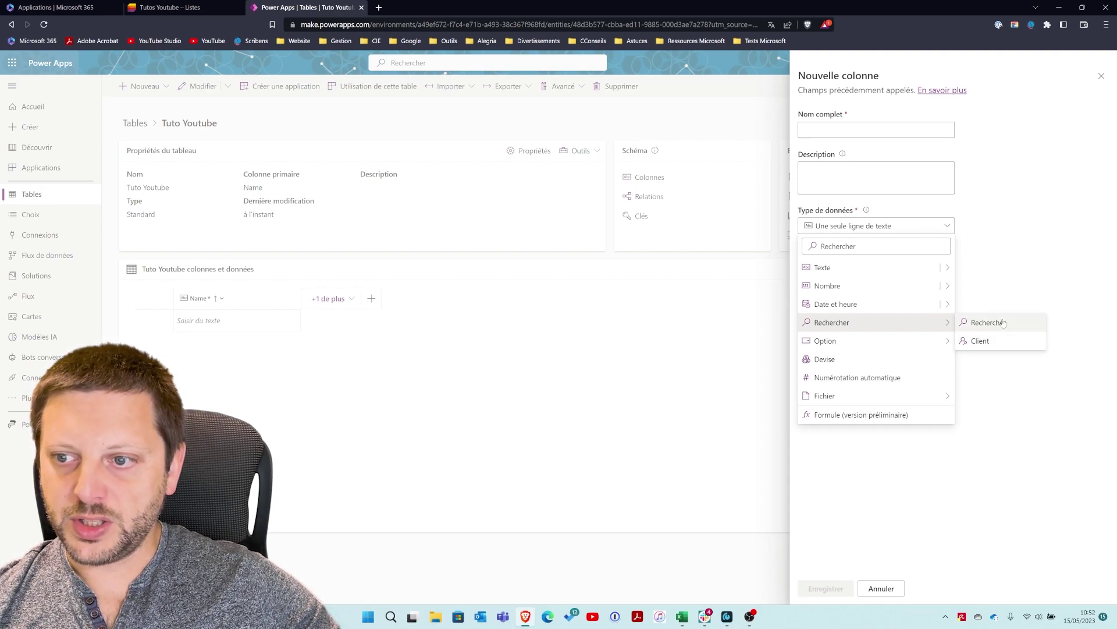
{"action": "mouse_move", "coordinate": [947, 345]}
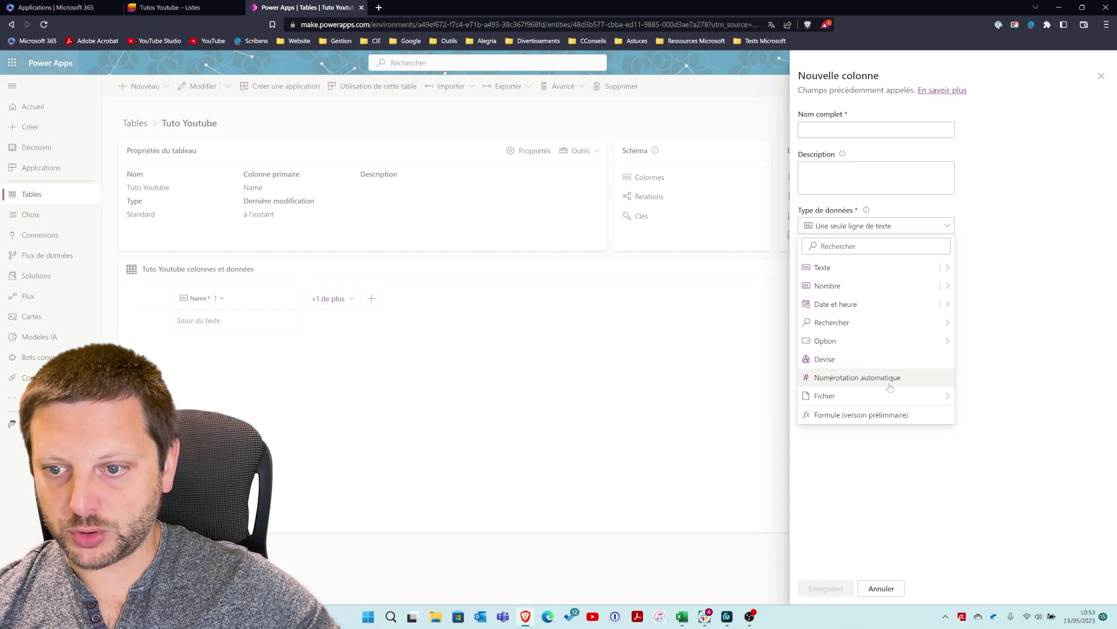
{"action": "mouse_move", "coordinate": [948, 400]}
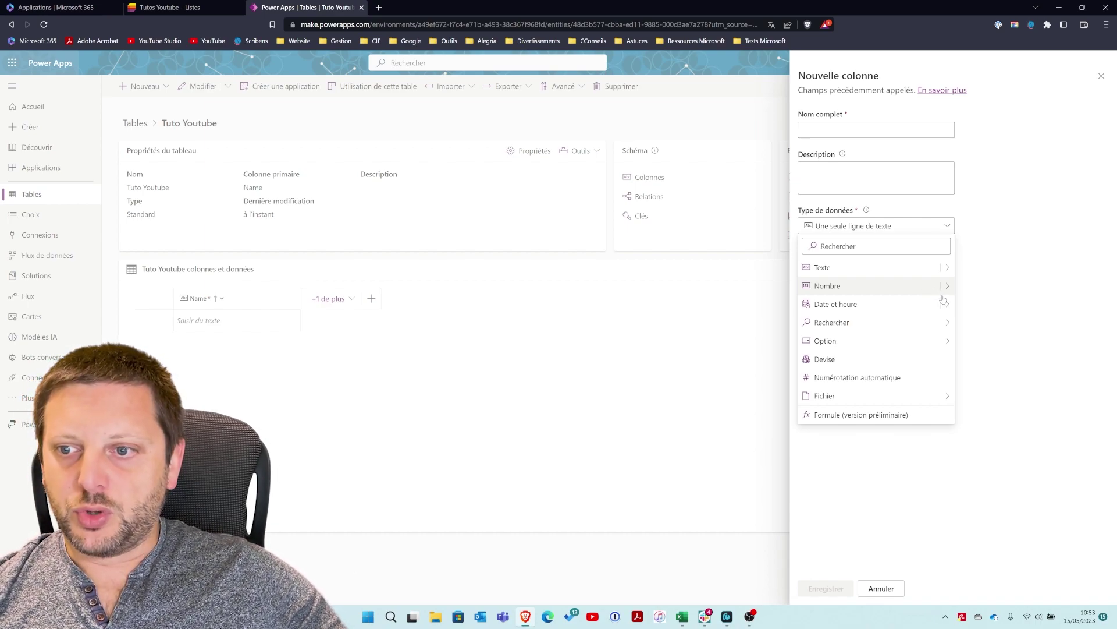
{"action": "mouse_move", "coordinate": [946, 305]}
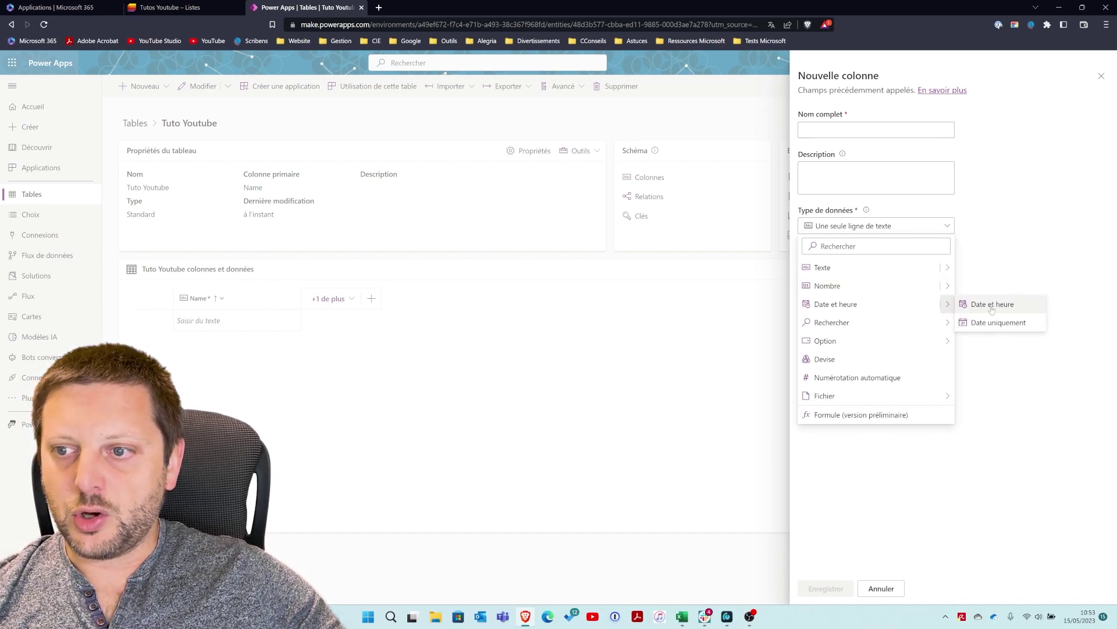
{"action": "left_click", "coordinate": [995, 324]}
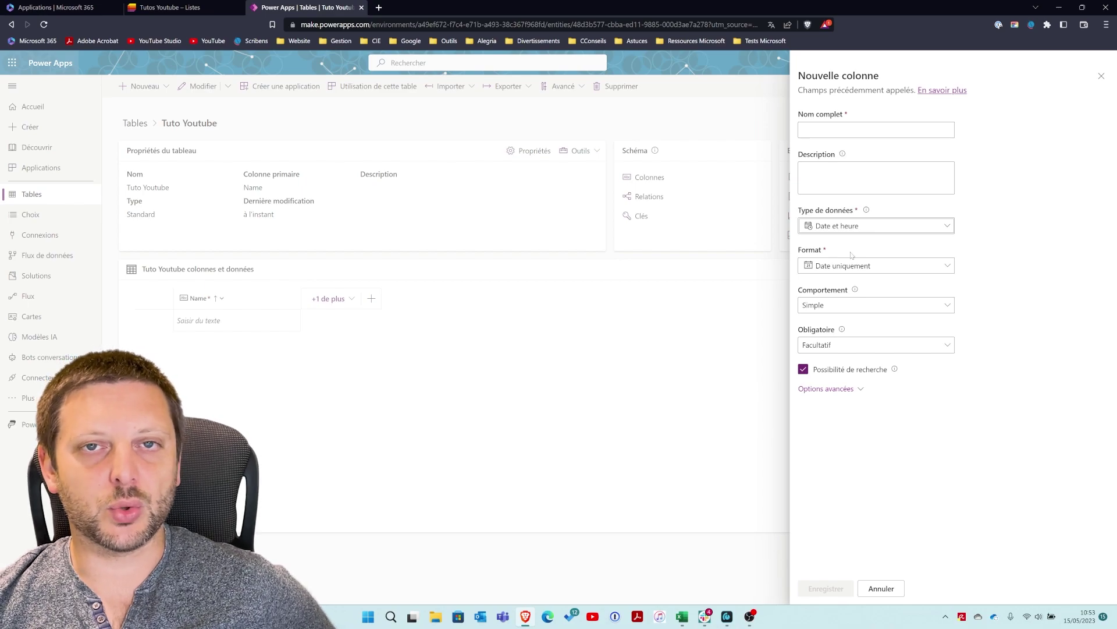
{"action": "left_click", "coordinate": [858, 227]}
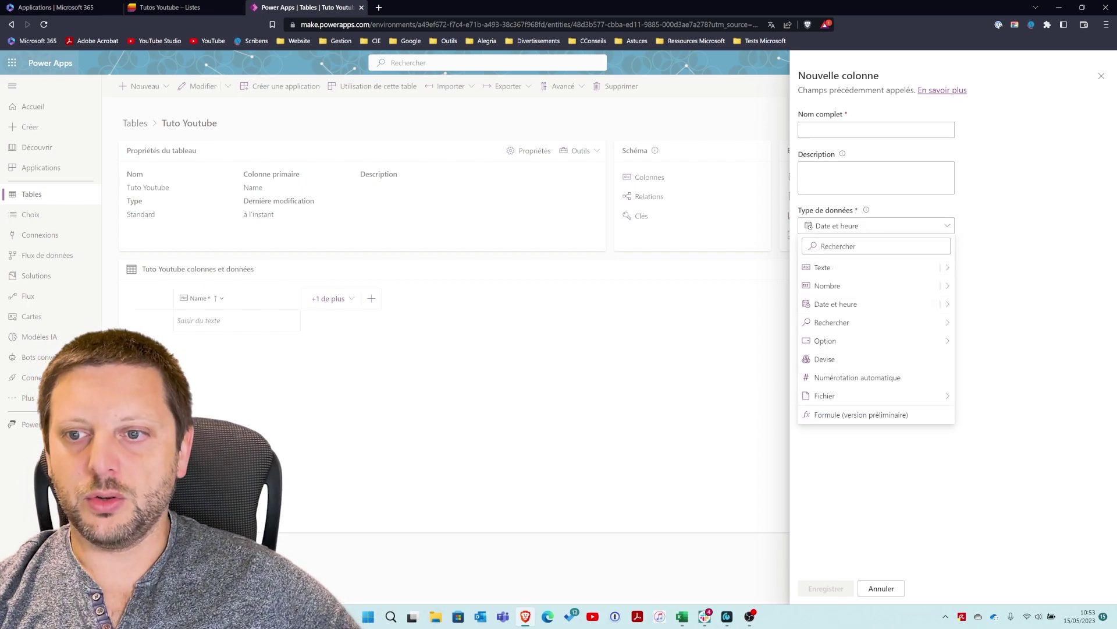
{"action": "left_click", "coordinate": [1072, 249]}
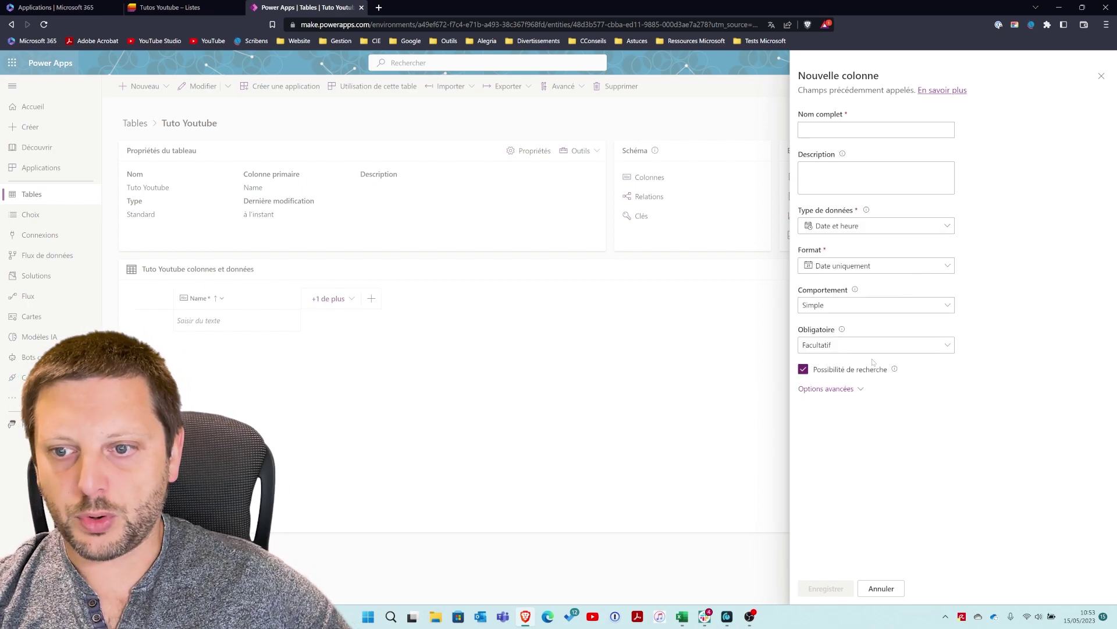
Step: Examine the new date column's advanced options and the choices for its Obligatoire setting
{"action": "left_click", "coordinate": [834, 390]}
{"action": "scroll", "coordinate": [901, 401], "scroll_direction": "down", "scroll_amount": 3}
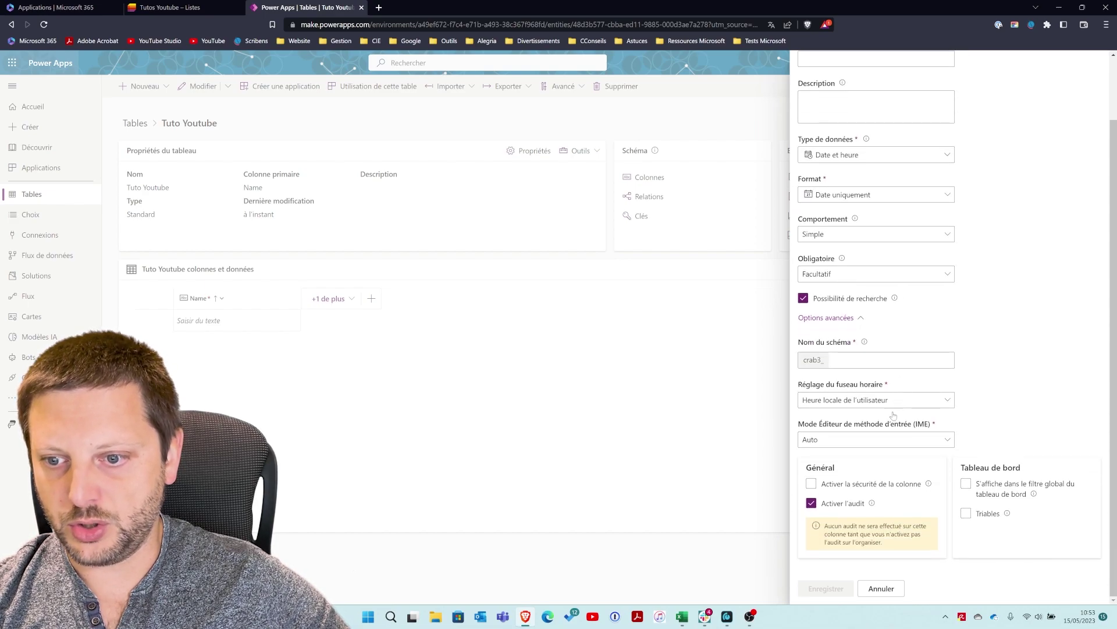
{"action": "scroll", "coordinate": [949, 429], "scroll_direction": "up", "scroll_amount": 3}
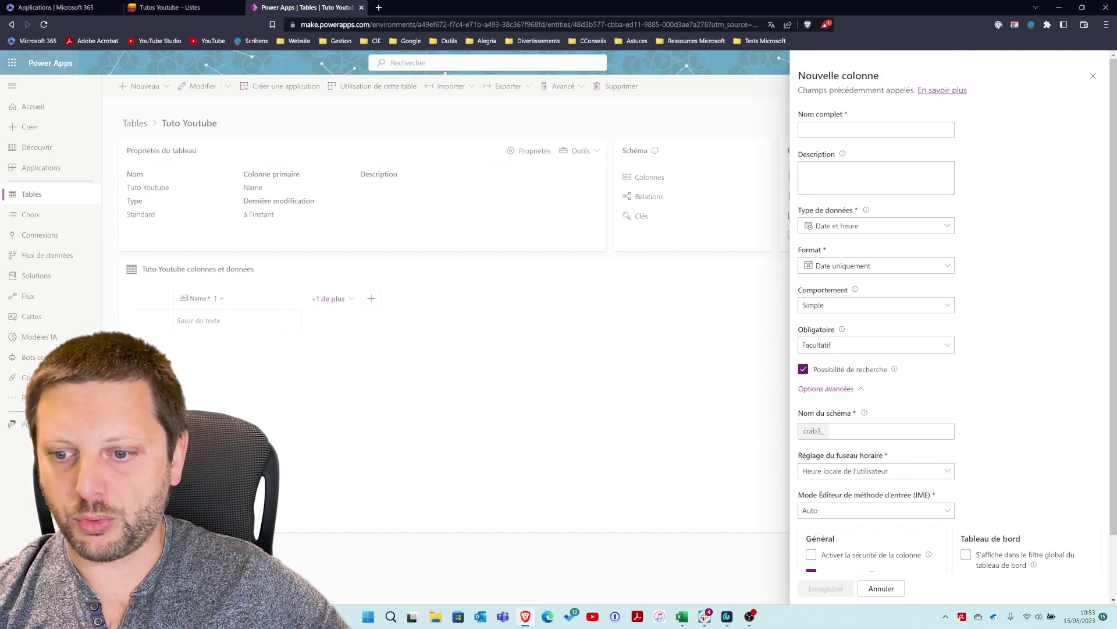
{"action": "scroll", "coordinate": [889, 439], "scroll_direction": "down", "scroll_amount": 2}
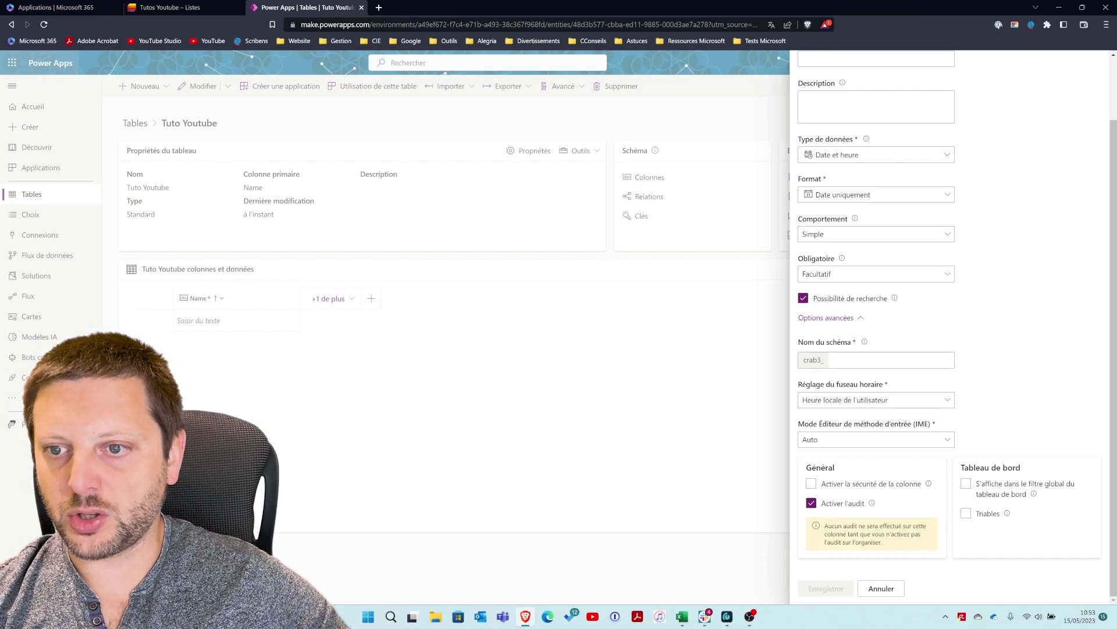
{"action": "scroll", "coordinate": [860, 238], "scroll_direction": "up", "scroll_amount": 2}
{"action": "left_click", "coordinate": [849, 346]}
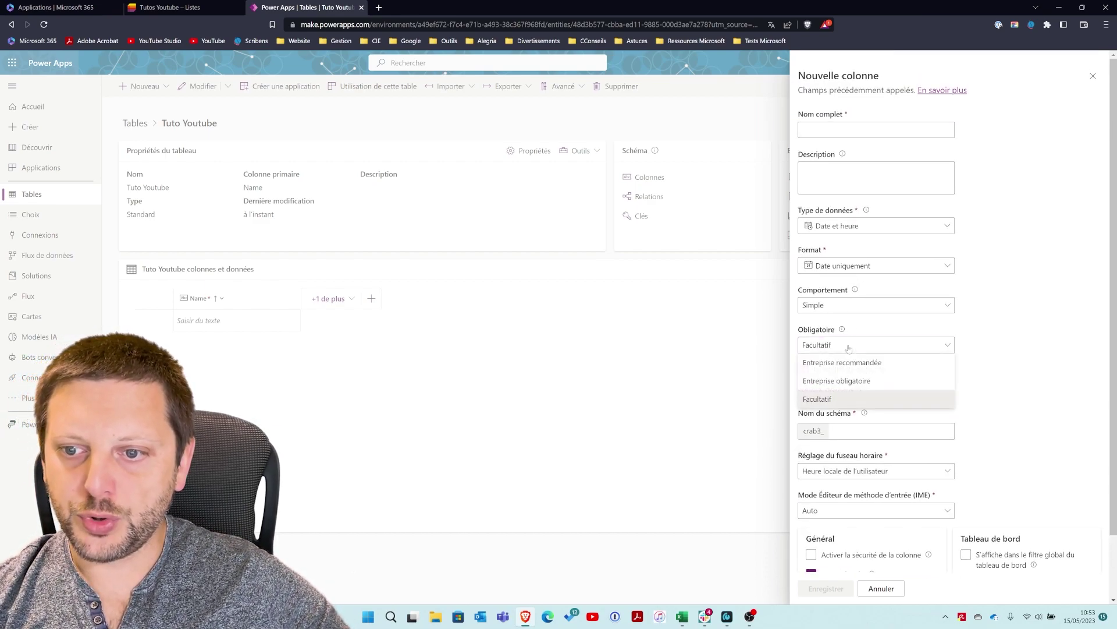
{"action": "left_click", "coordinate": [1035, 340]}
Step: Name the new date column Date de commande and save it
{"action": "left_click", "coordinate": [827, 130]}
{"action": "type", "text": "Date de commande"}
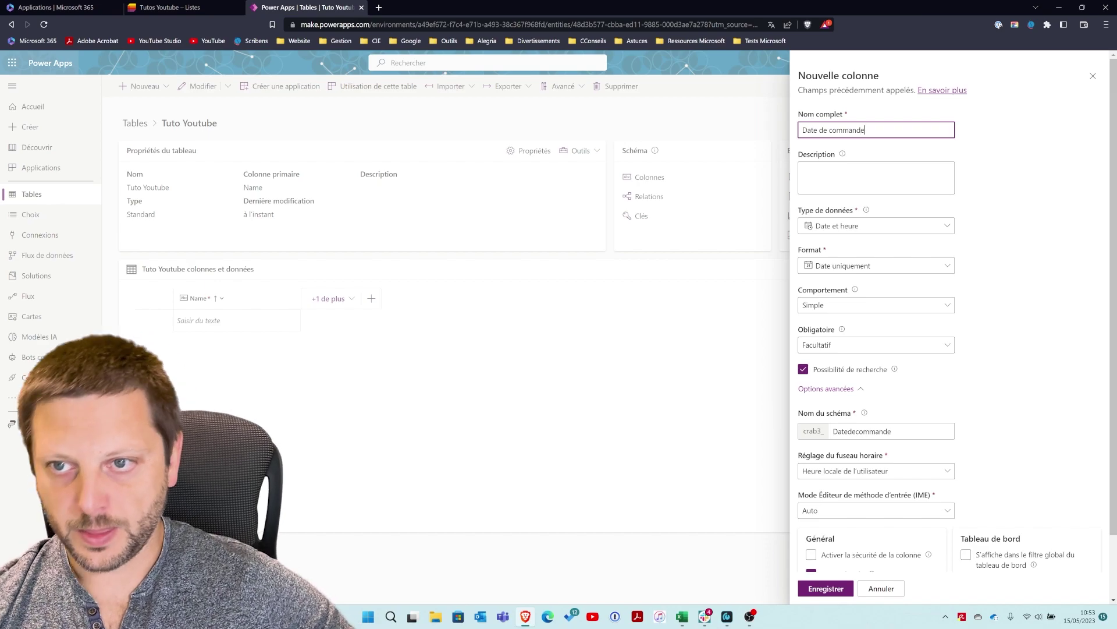
{"action": "left_click", "coordinate": [825, 592]}
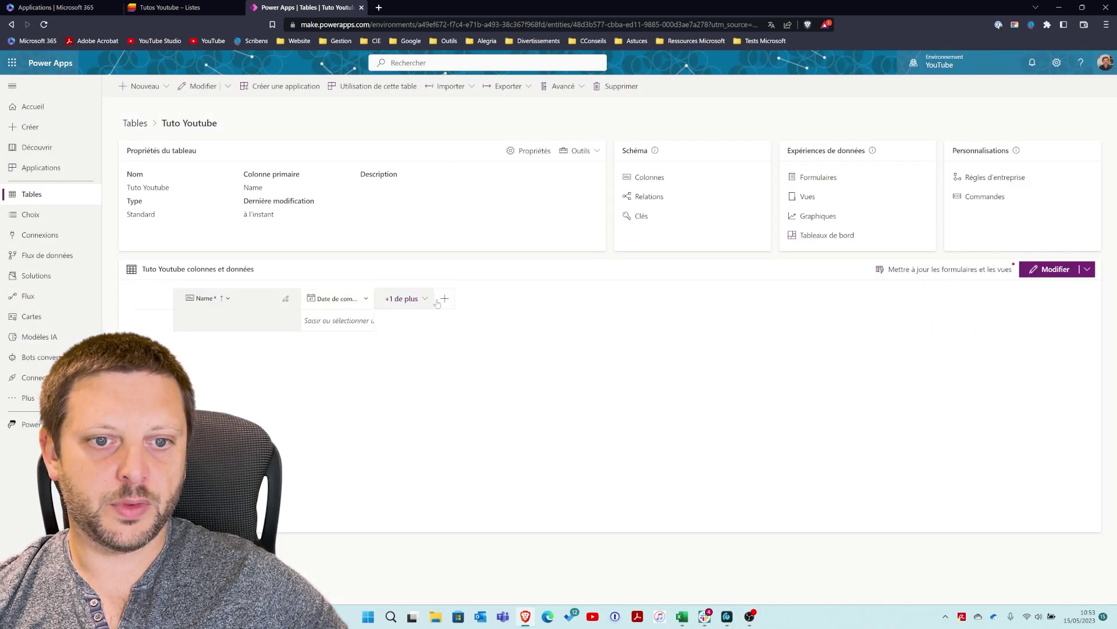
Step: Add and save a column named Produit, keeping the default single-line text type
{"action": "left_click", "coordinate": [444, 299]}
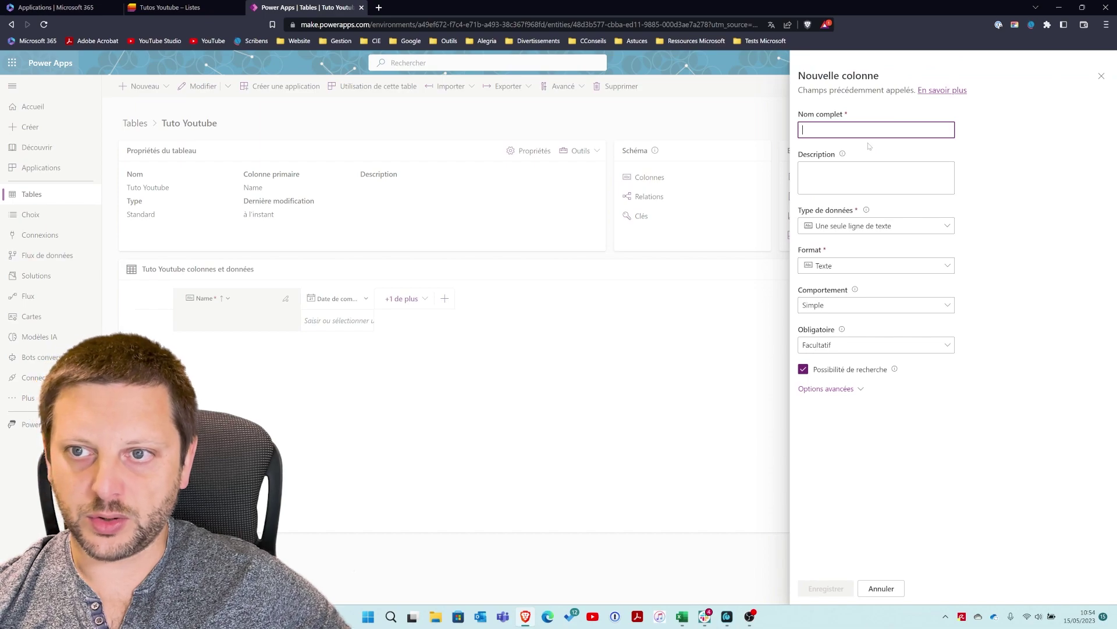
{"action": "type", "text": "Produit"}
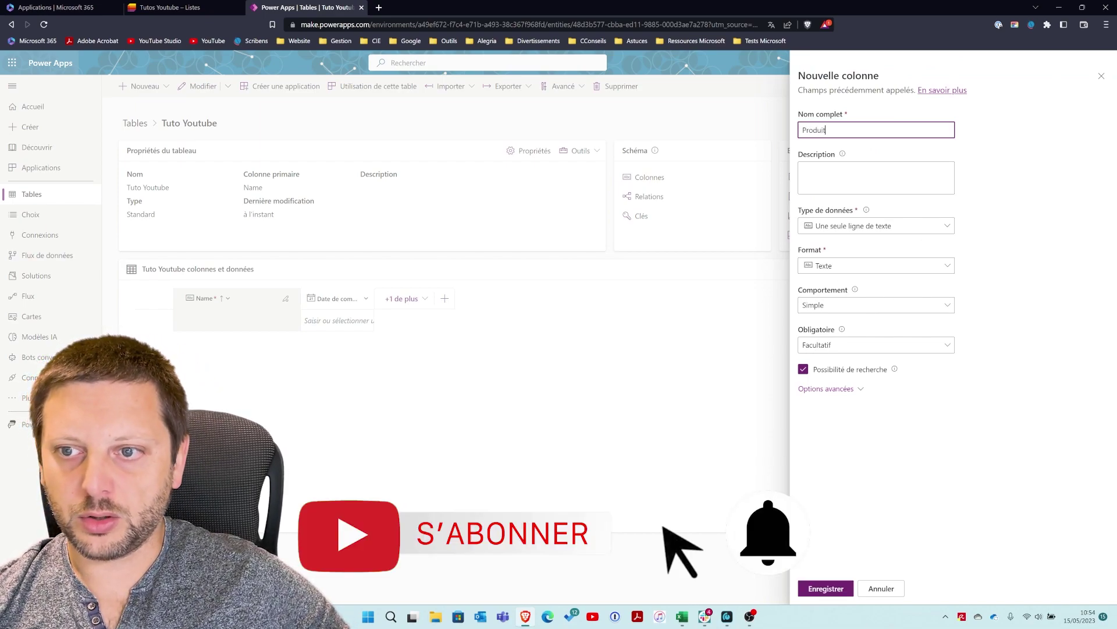
{"action": "left_click", "coordinate": [840, 591]}
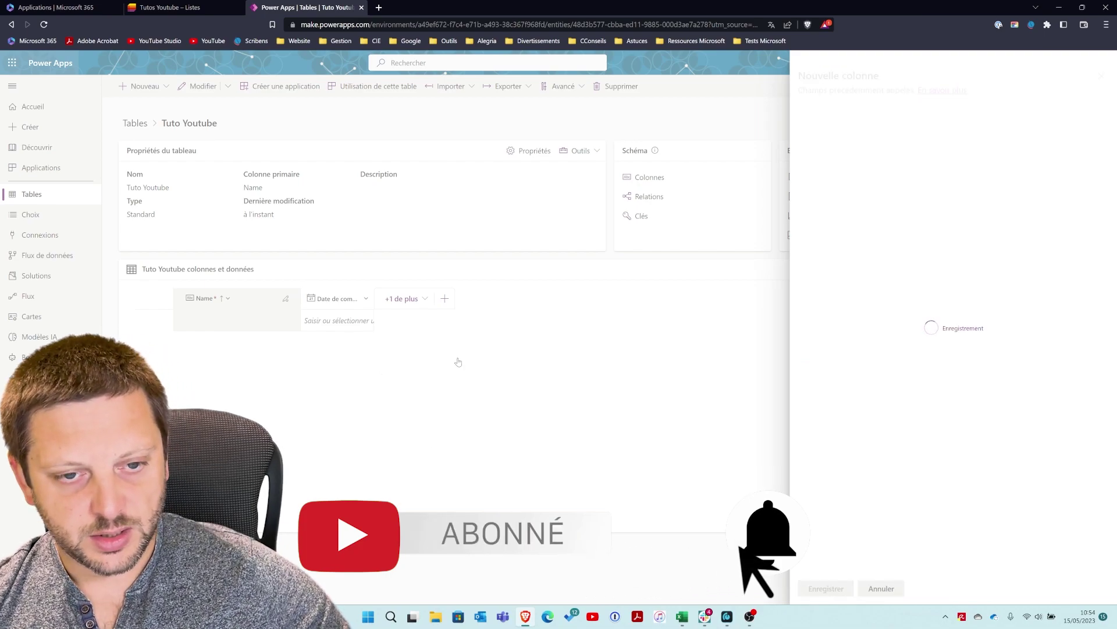
Step: Add and save a column named Prix unitaire with the data type Décimal
{"action": "left_click", "coordinate": [572, 298]}
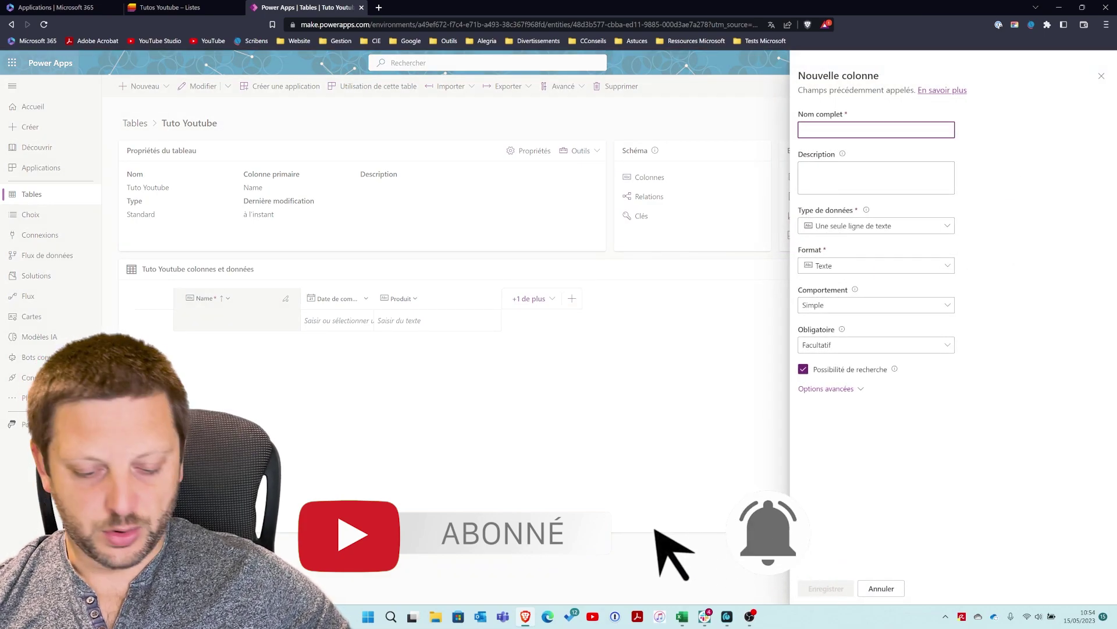
{"action": "type", "text": "Pro"}
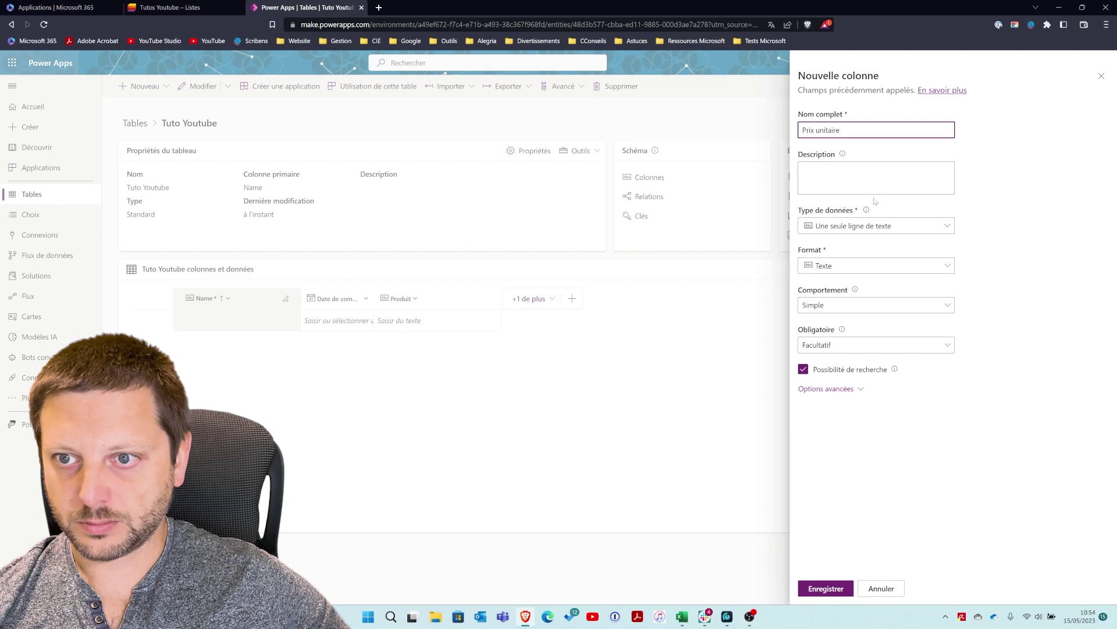
{"action": "left_click", "coordinate": [908, 267]}
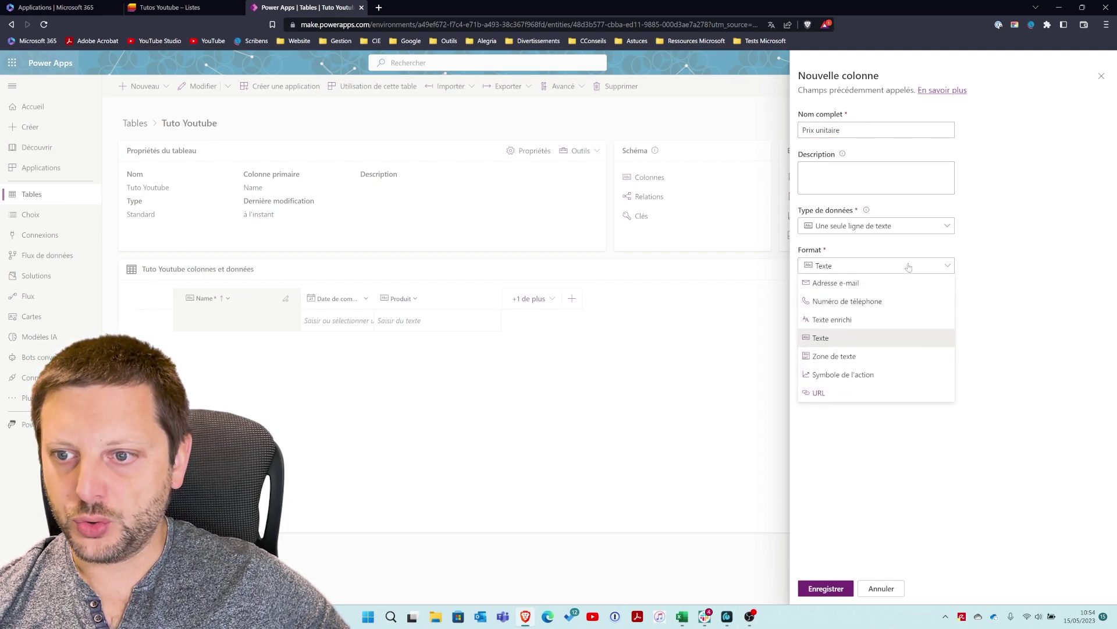
{"action": "left_click", "coordinate": [906, 231]}
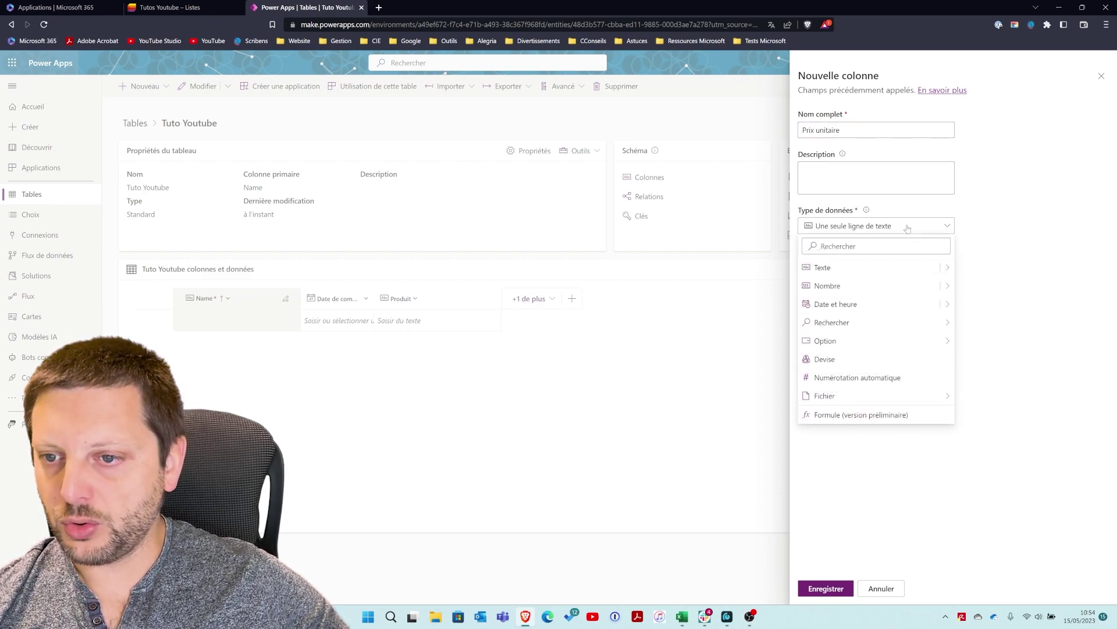
{"action": "mouse_move", "coordinate": [949, 289]}
{"action": "left_click", "coordinate": [984, 304]}
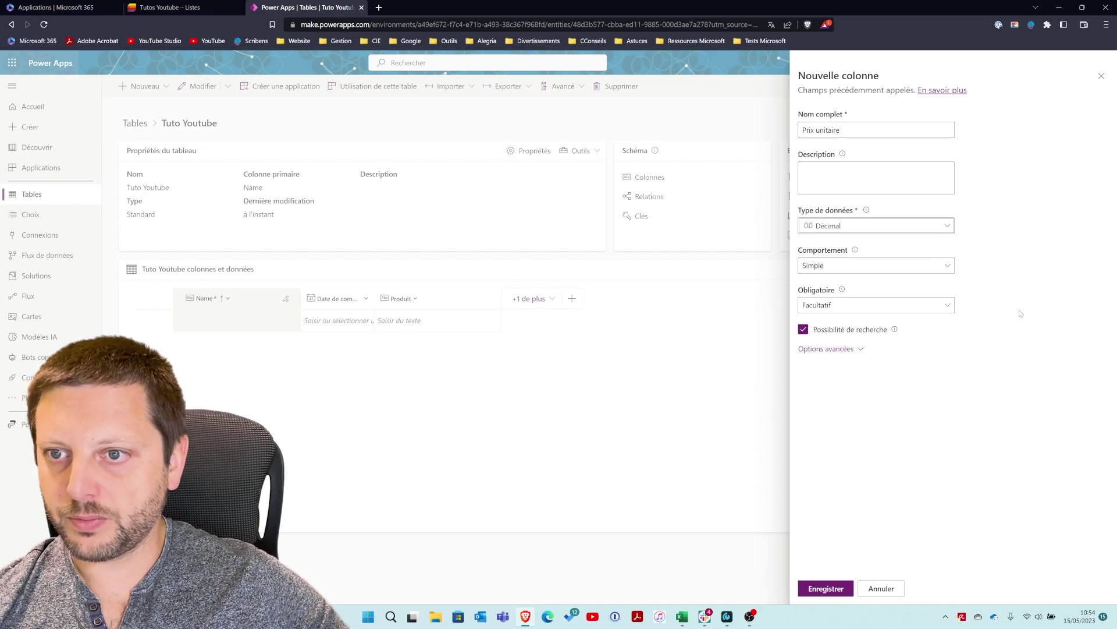
{"action": "left_click", "coordinate": [826, 589]}
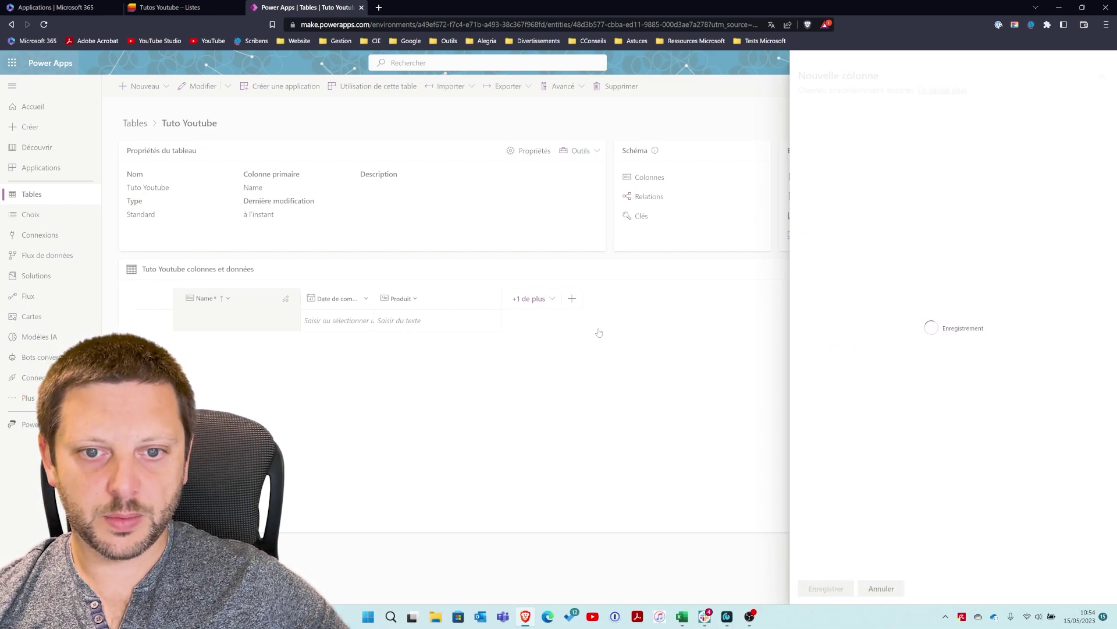
Step: Add and save a column named Quantité with the data type Nombre entier
{"action": "left_click", "coordinate": [645, 298]}
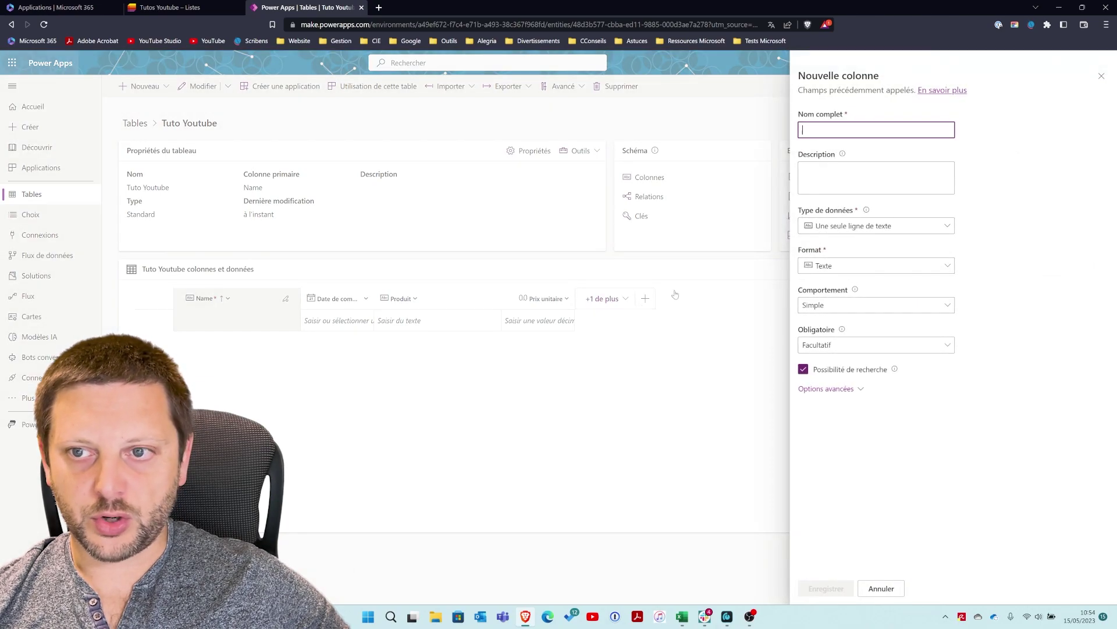
{"action": "type", "text": "Quantité"}
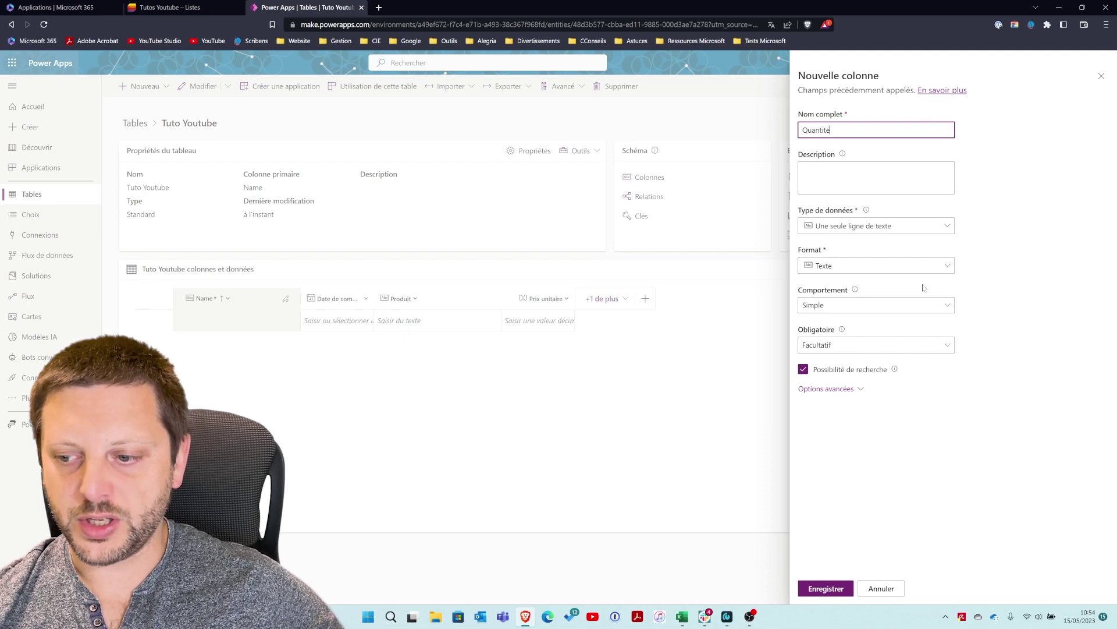
{"action": "left_click", "coordinate": [944, 228]}
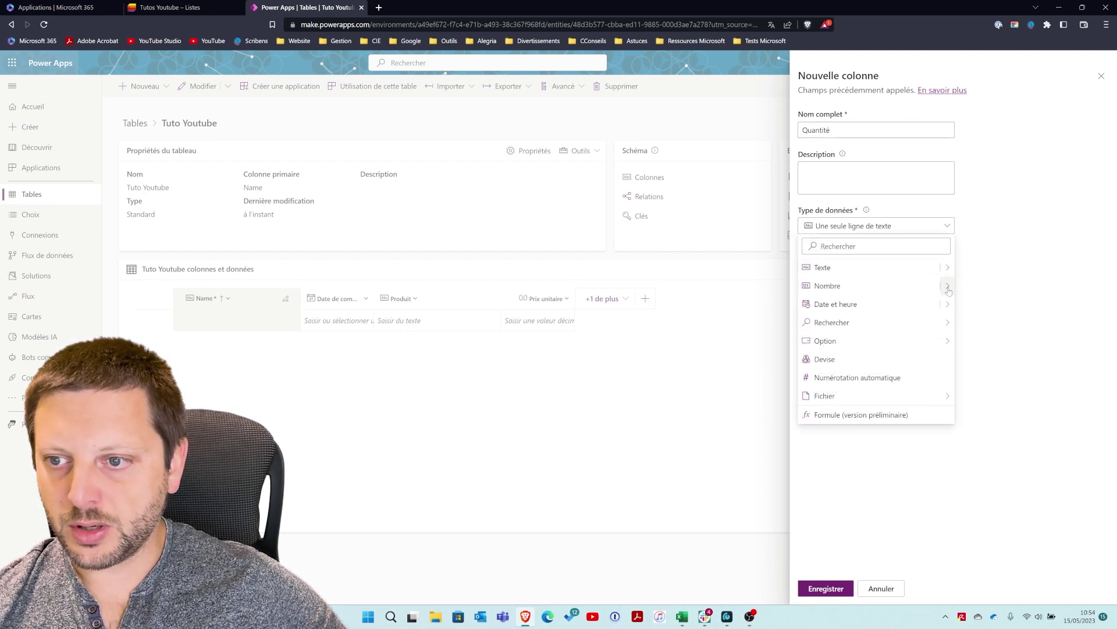
{"action": "mouse_move", "coordinate": [948, 285]}
{"action": "left_click", "coordinate": [1008, 286]}
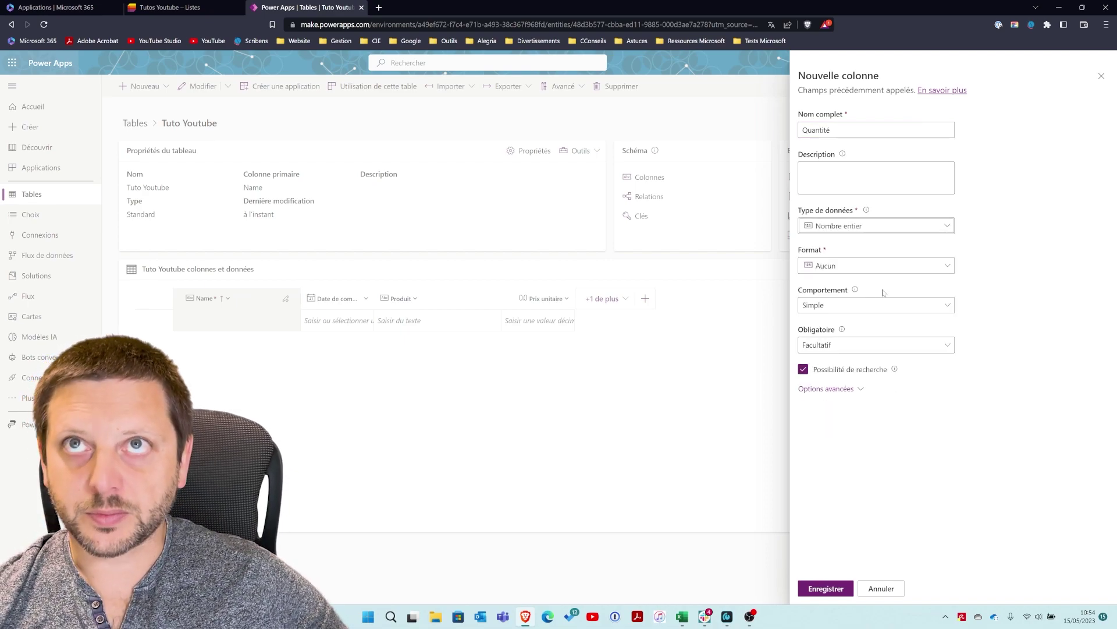
{"action": "left_click", "coordinate": [826, 588]}
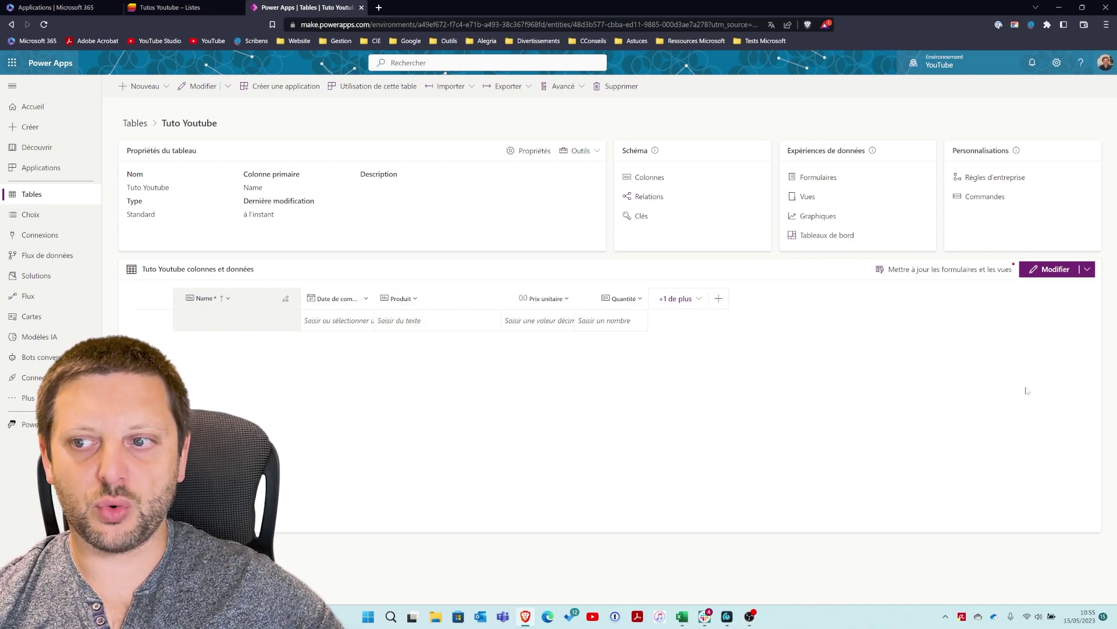
Step: Open the Tuto Youtube table's data for editing in the current browser tab
{"action": "left_click", "coordinate": [1087, 270]}
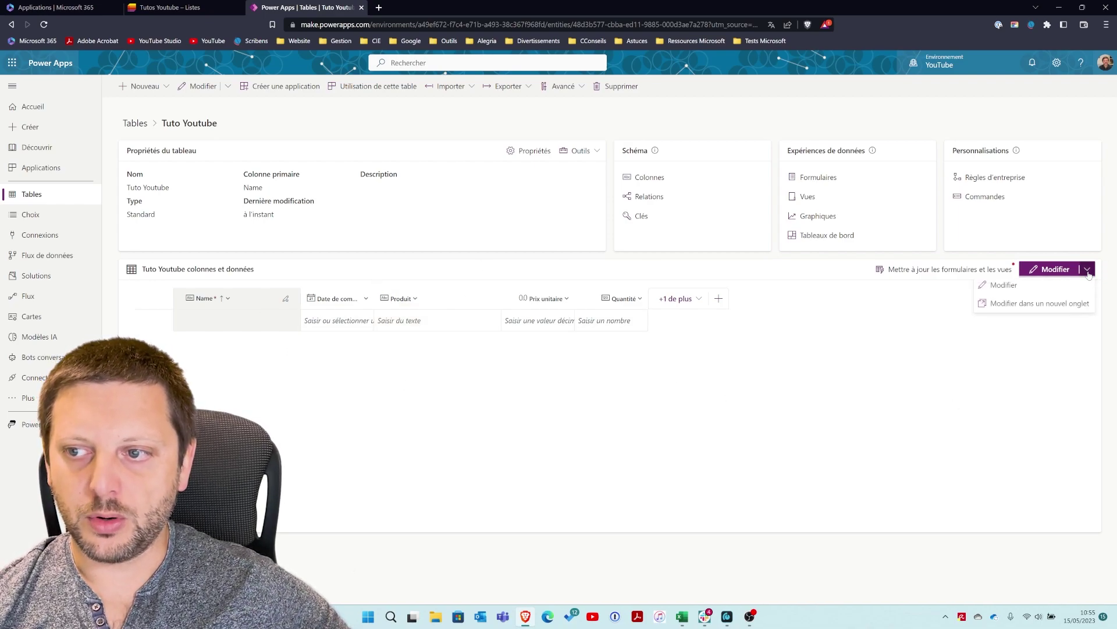
{"action": "left_click", "coordinate": [1007, 289]}
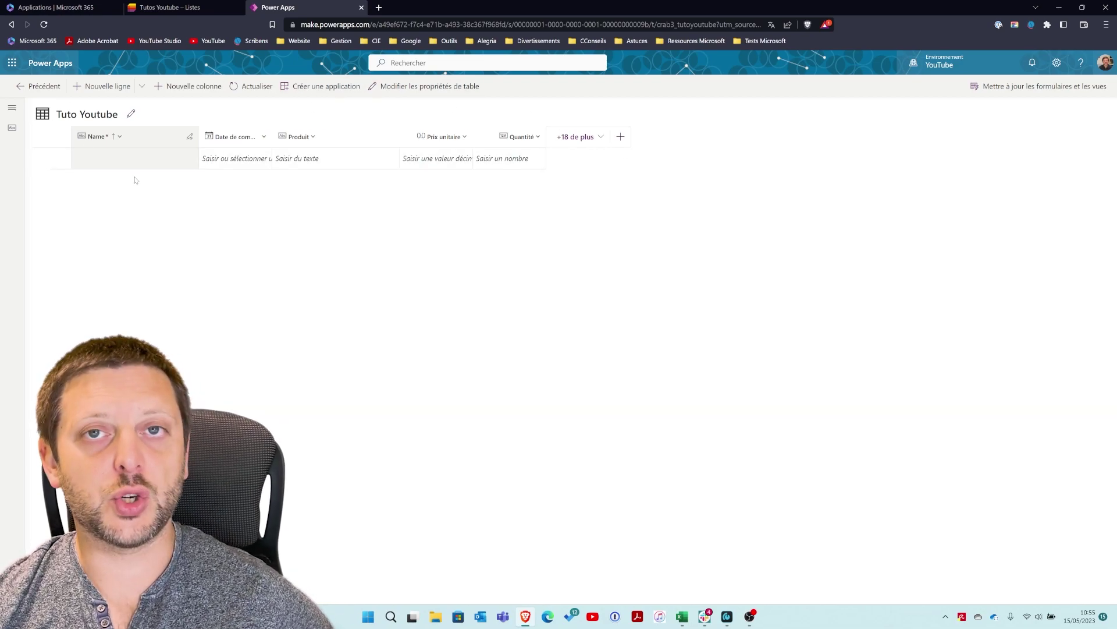
Step: Add a new row to the Tuto Youtube table with the order date 16/05/2023 and the product Iphone
{"action": "left_click", "coordinate": [110, 87]}
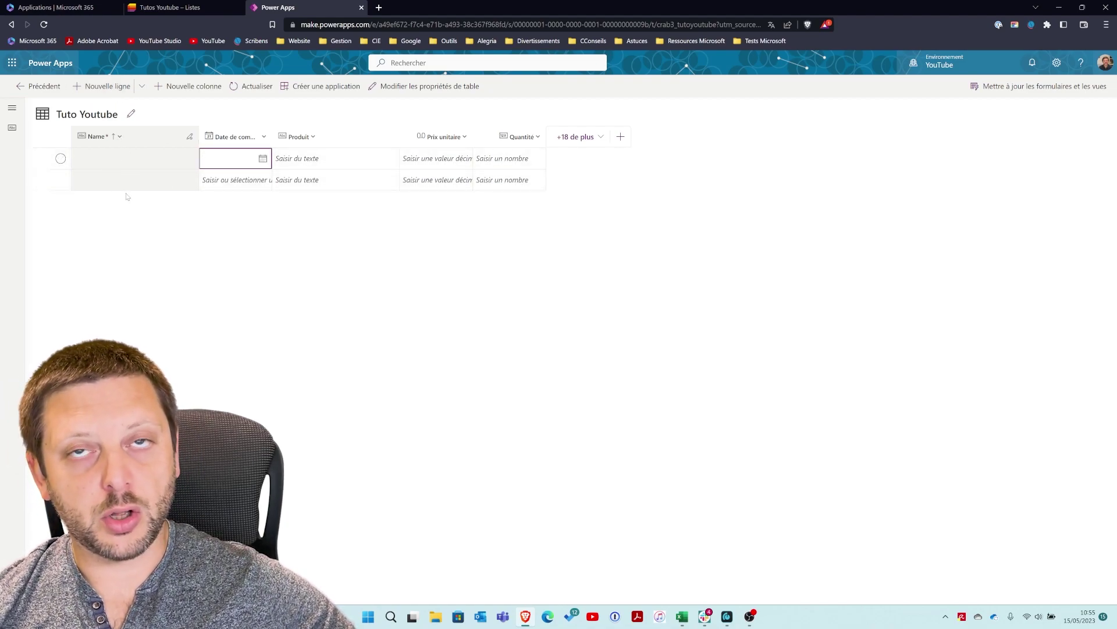
{"action": "left_click", "coordinate": [262, 160]}
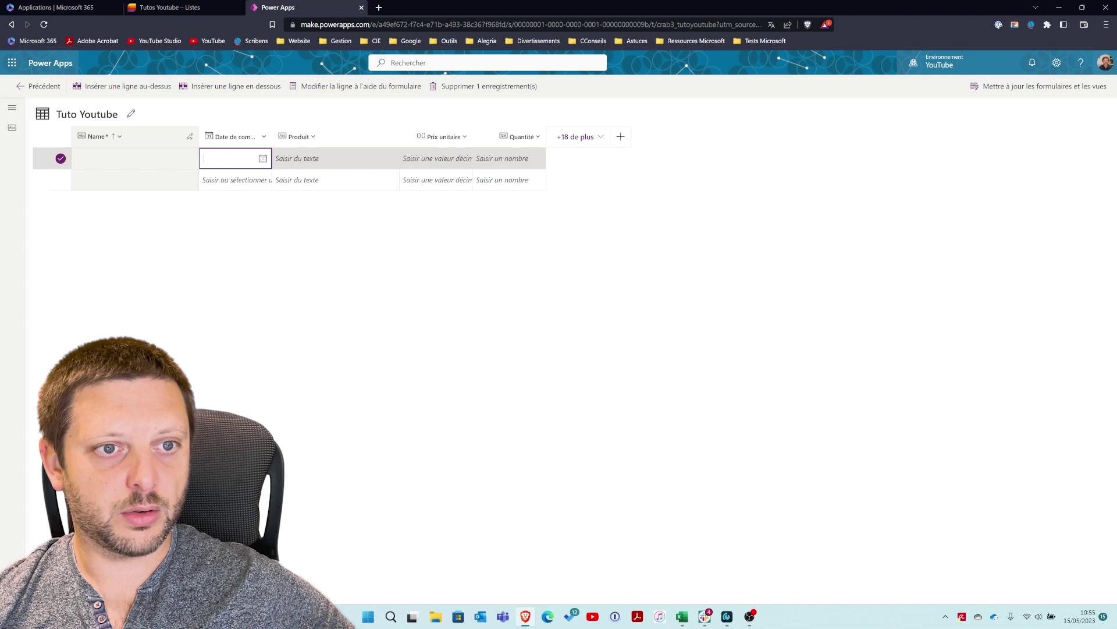
{"action": "left_click", "coordinate": [262, 158]}
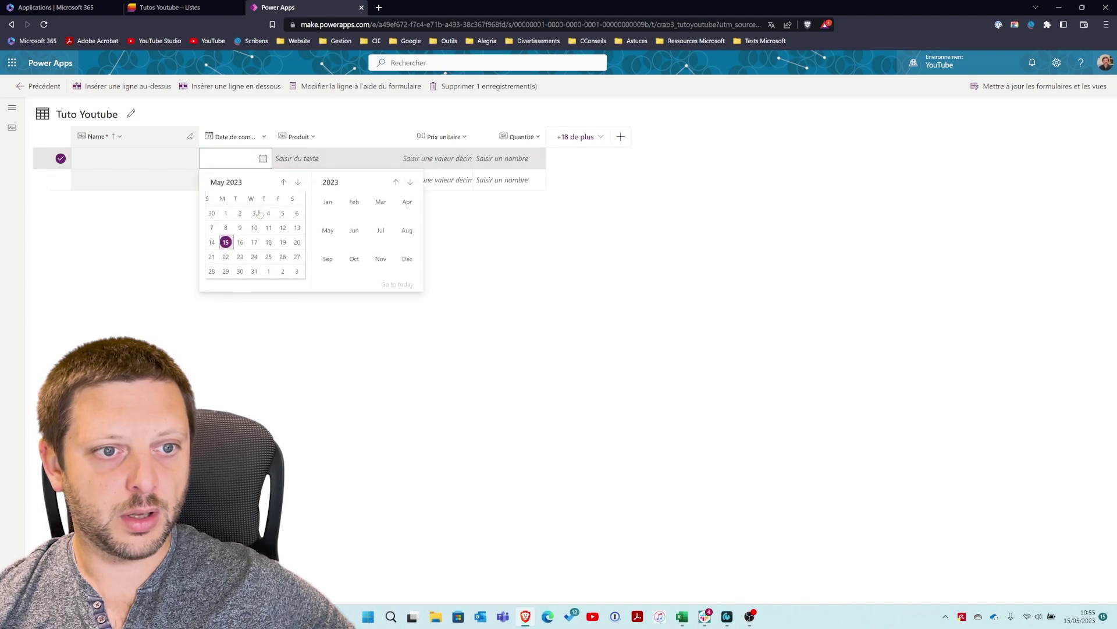
{"action": "left_click", "coordinate": [241, 243]}
{"action": "left_click", "coordinate": [322, 162]}
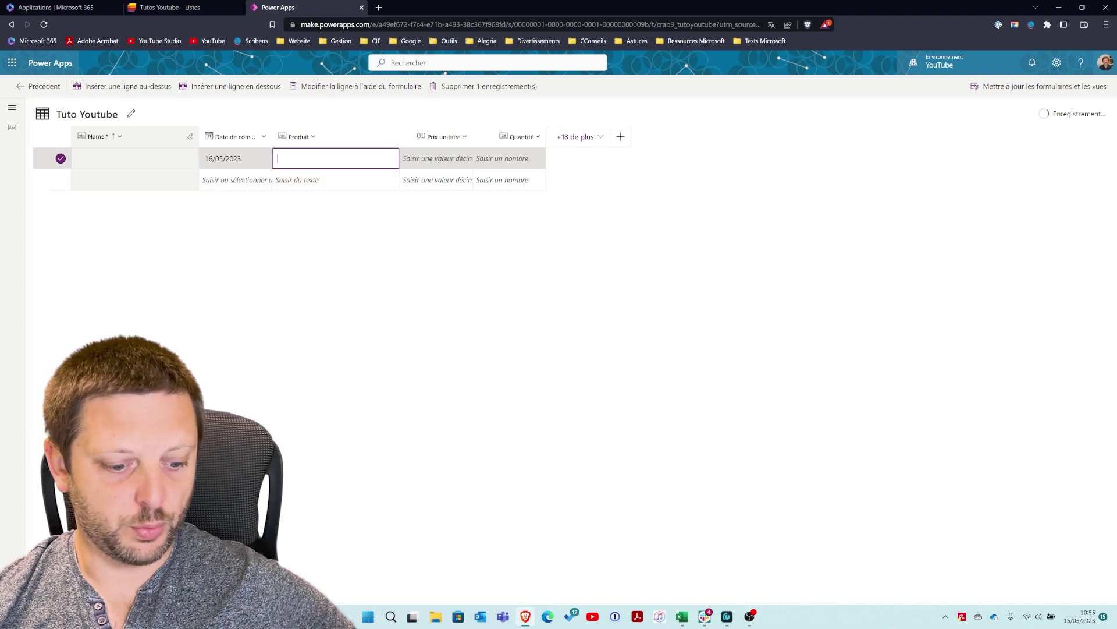
{"action": "type", "text": "Ip"}
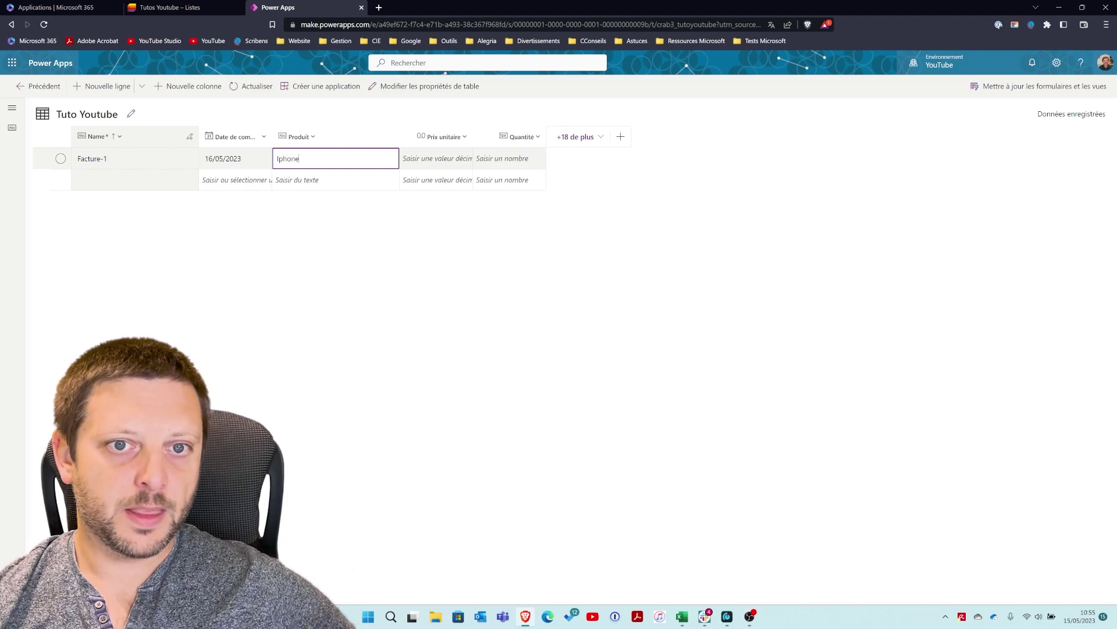
{"action": "type", "text": "hone"}
Step: Enter a unit price of 1000 and a quantity of 1 in the Iphone row, and return to the table's overview
{"action": "left_click", "coordinate": [441, 160]}
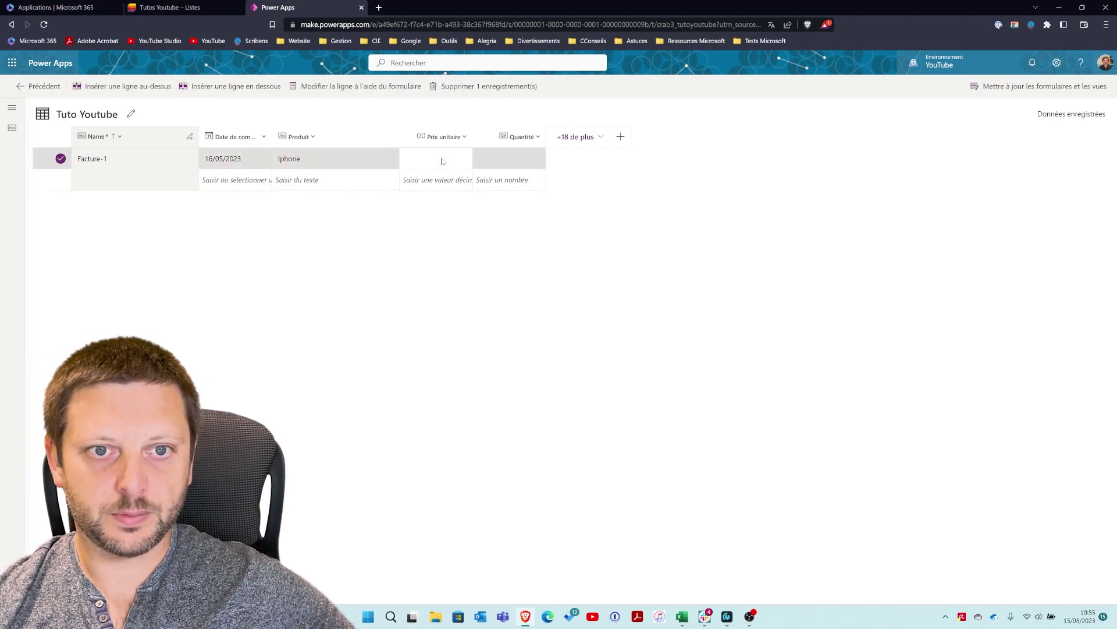
{"action": "left_click", "coordinate": [442, 161]}
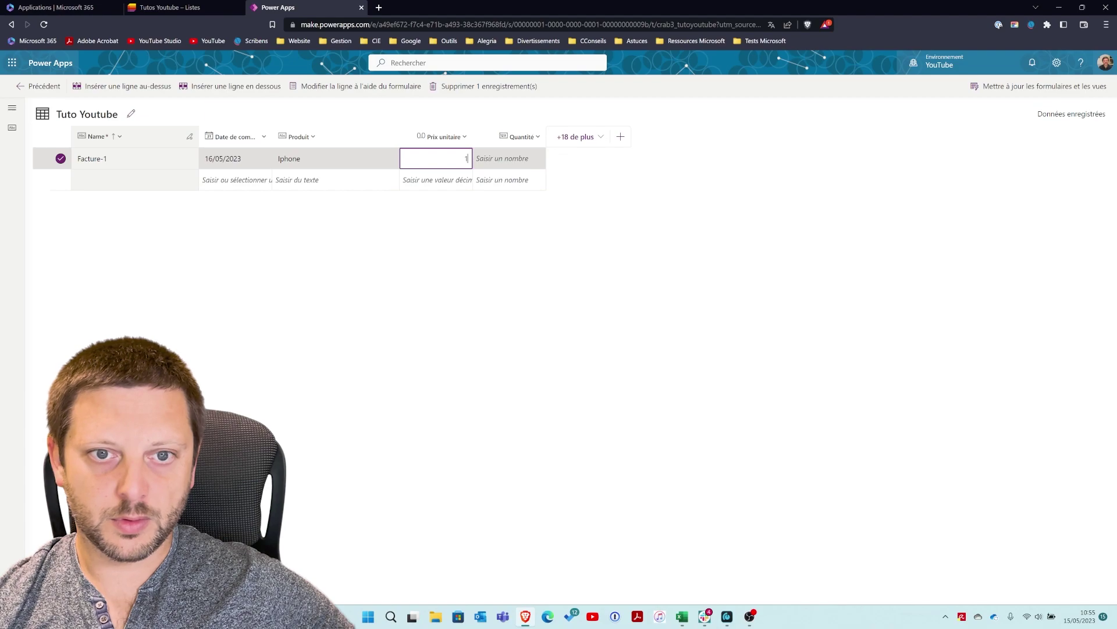
{"action": "key", "text": "Tab"}
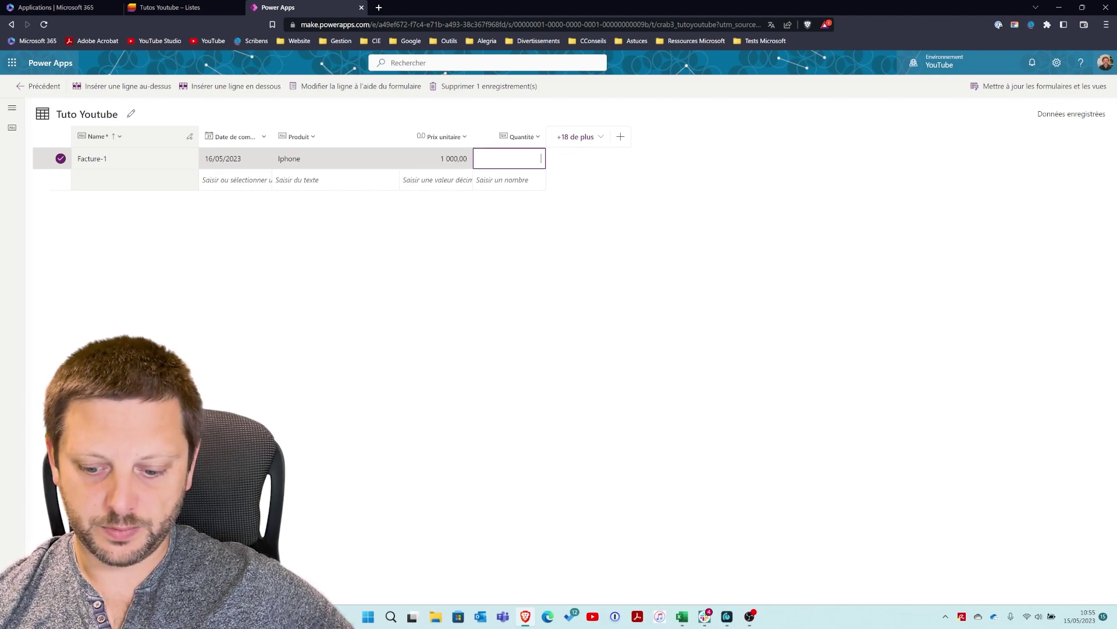
{"action": "left_click", "coordinate": [795, 314]}
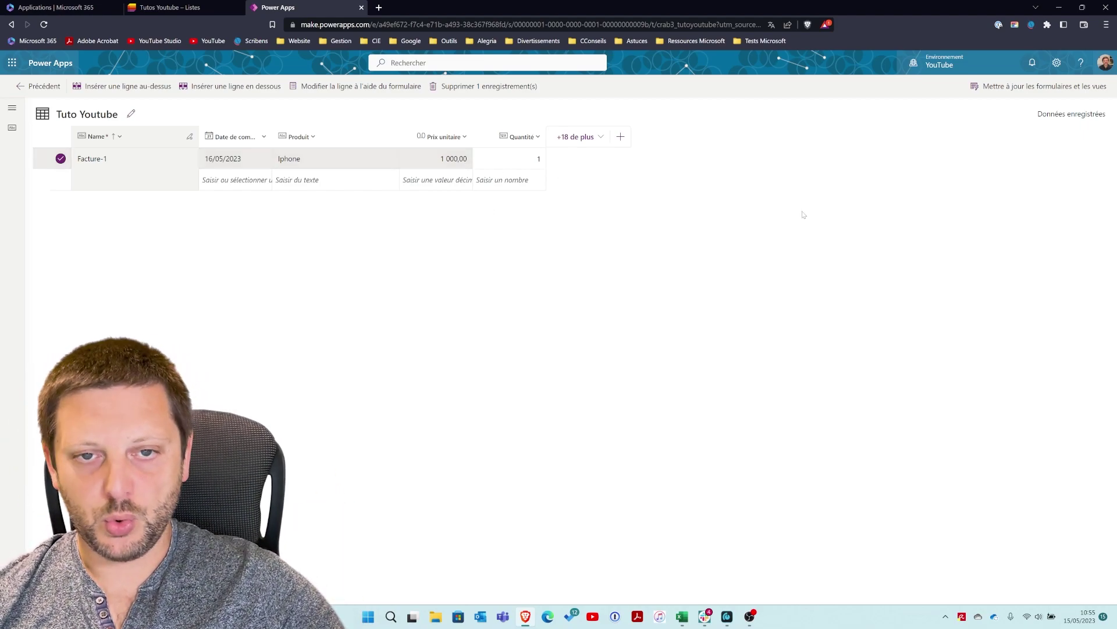
{"action": "left_click", "coordinate": [38, 86]}
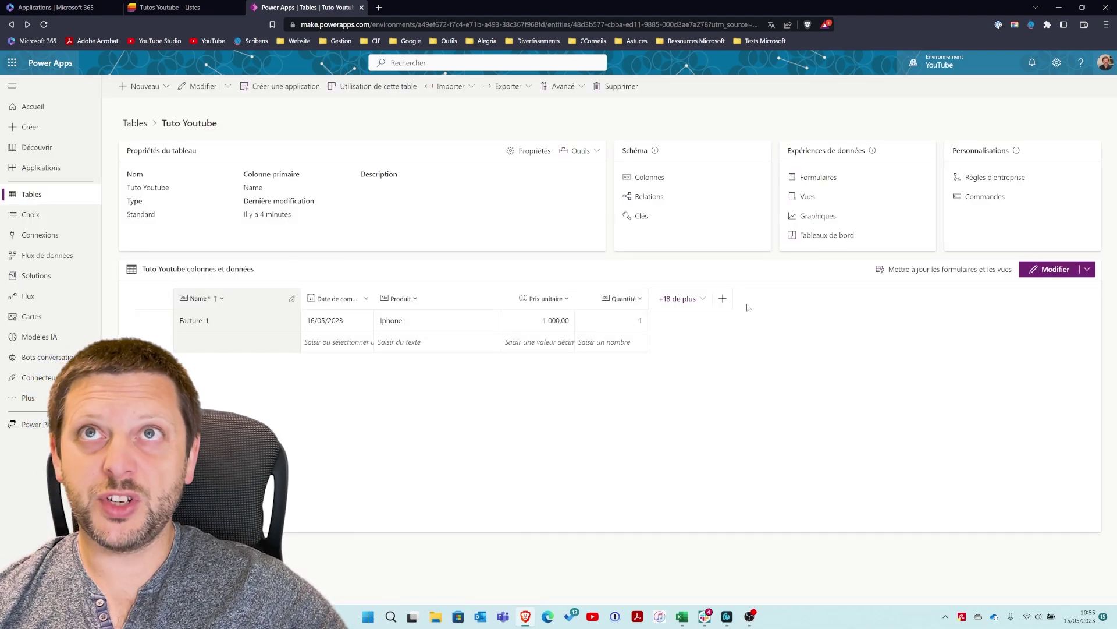
Step: Show the existing columns Créé le, Créé par, Modifié le, Modifié par, Propriétaire and Statut in the table's data grid, and look through them
{"action": "left_click", "coordinate": [692, 299]}
{"action": "scroll", "coordinate": [662, 479], "scroll_direction": "down", "scroll_amount": 2}
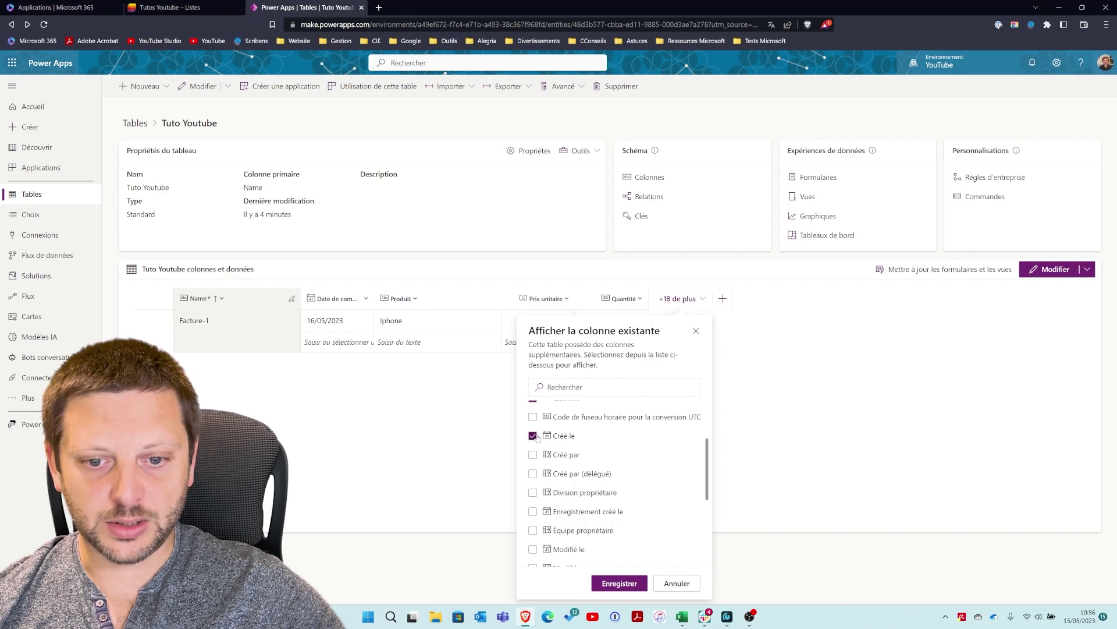
{"action": "left_click", "coordinate": [533, 455]}
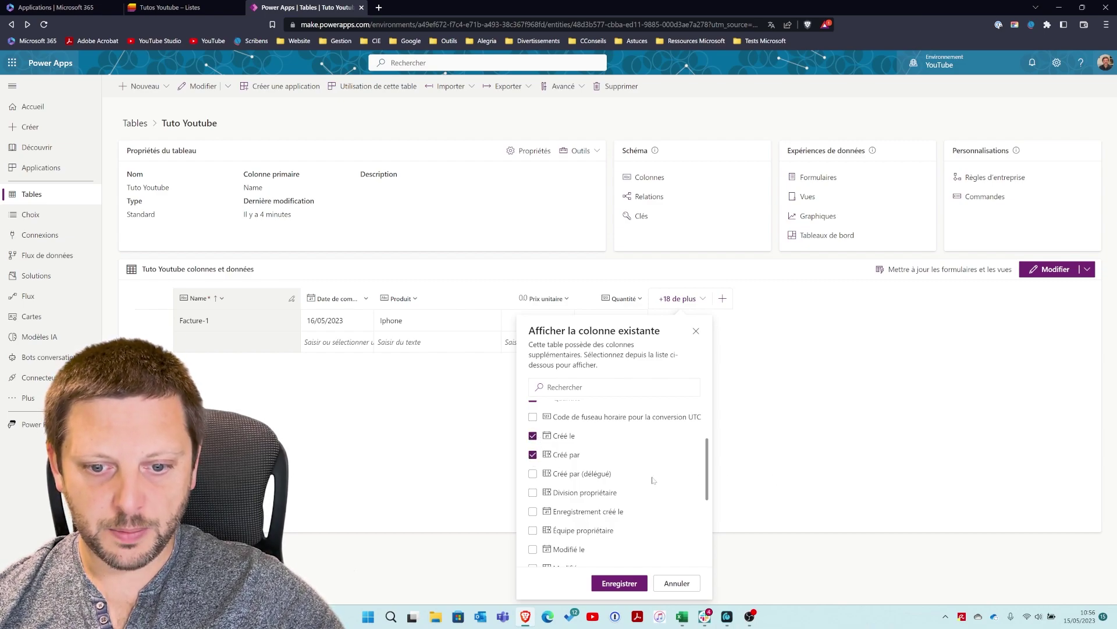
{"action": "scroll", "coordinate": [583, 479], "scroll_direction": "down", "scroll_amount": 2}
{"action": "left_click", "coordinate": [532, 447]}
{"action": "left_click", "coordinate": [533, 466]}
{"action": "scroll", "coordinate": [649, 476], "scroll_direction": "down", "scroll_amount": 2}
{"action": "left_click", "coordinate": [533, 485]}
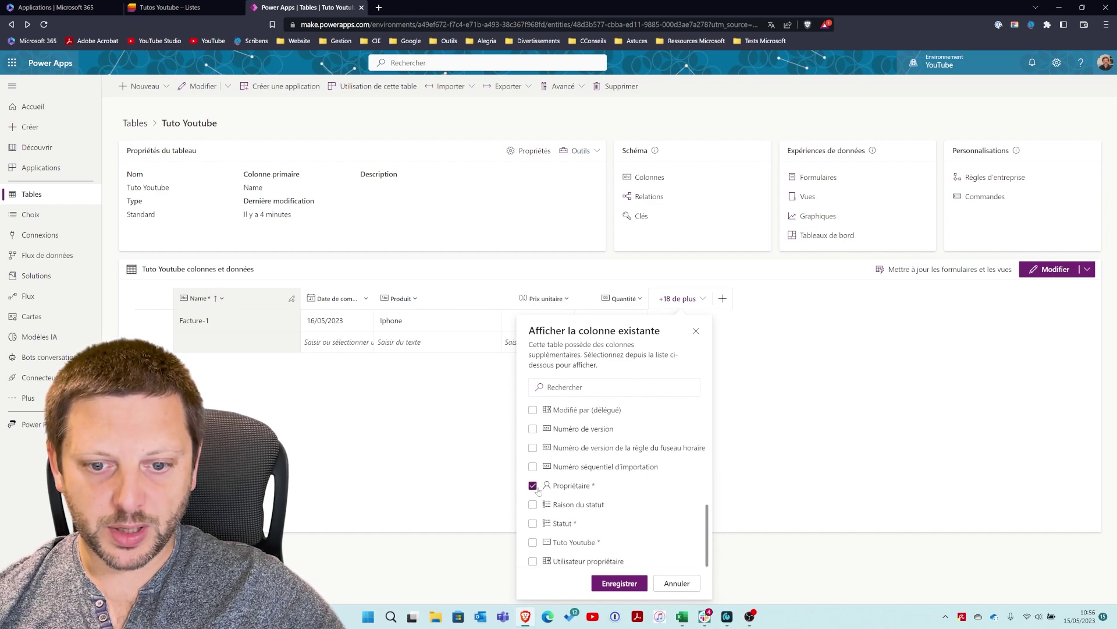
{"action": "left_click", "coordinate": [533, 524]}
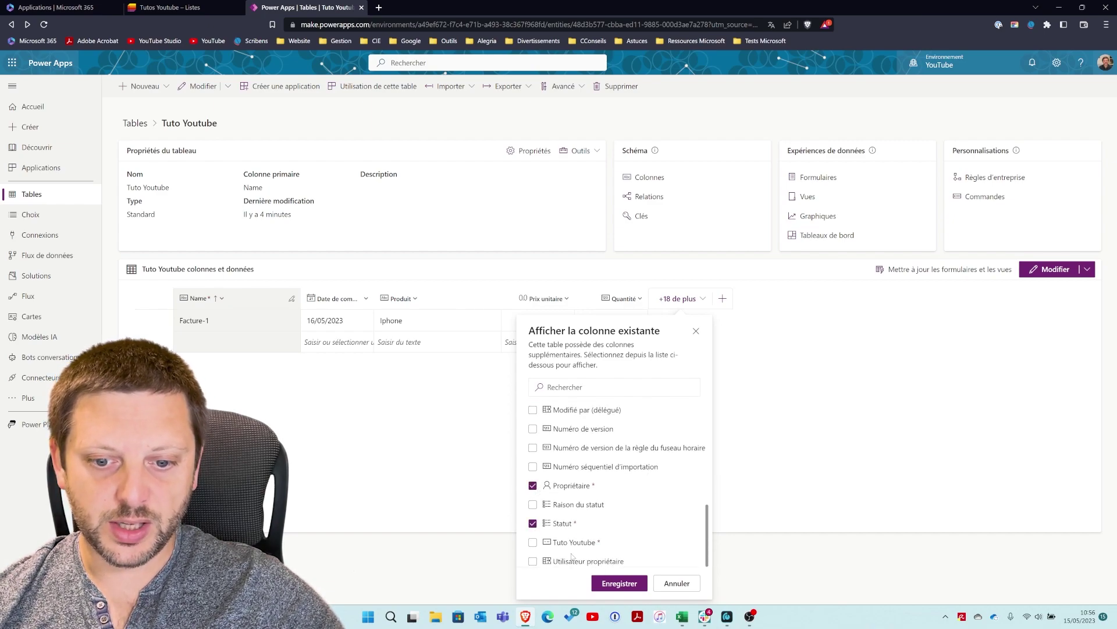
{"action": "left_click", "coordinate": [600, 582]}
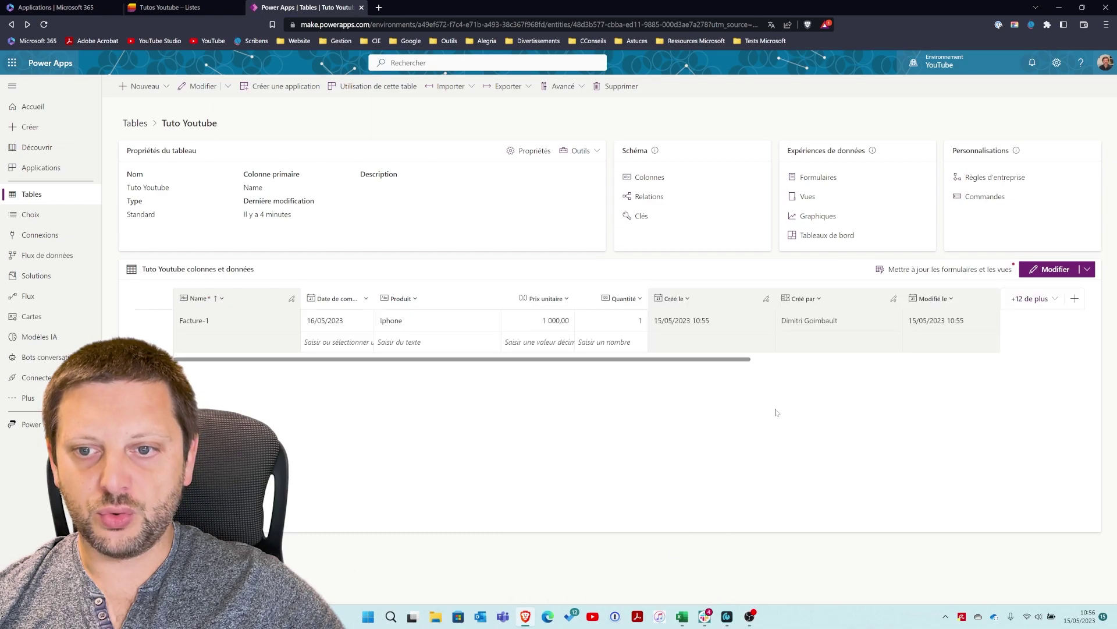
{"action": "left_click_drag", "start_coordinate": [696, 360], "coordinate": [783, 365]}
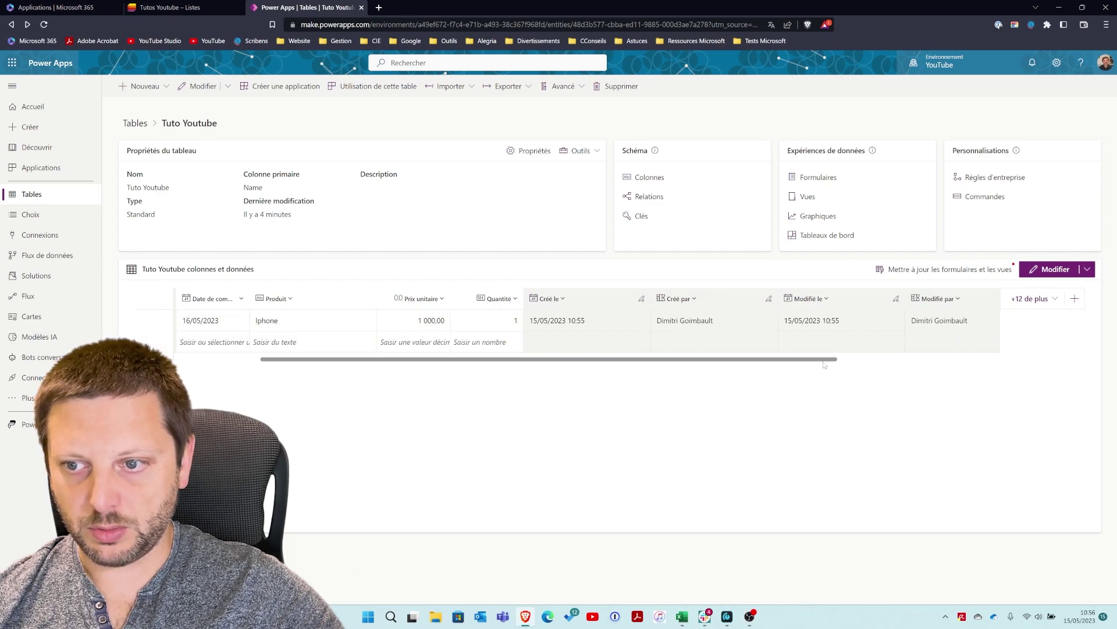
{"action": "left_click_drag", "start_coordinate": [789, 356], "coordinate": [748, 361]}
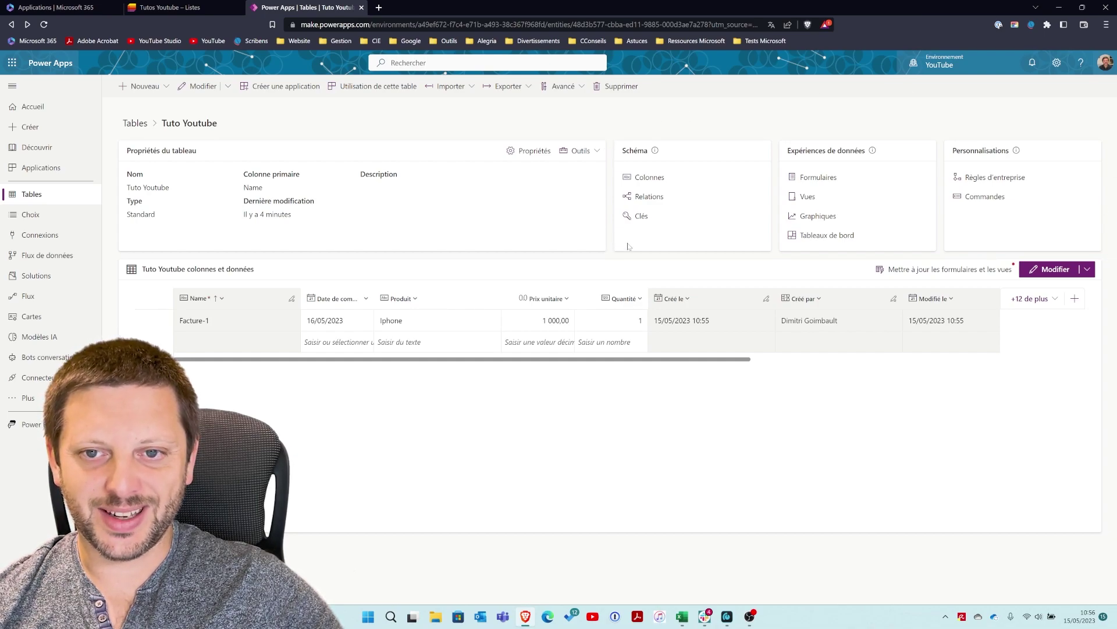
Step: Examine the table's list of column definitions and its list of relations, returning to the table's overview
{"action": "left_click", "coordinate": [651, 178]}
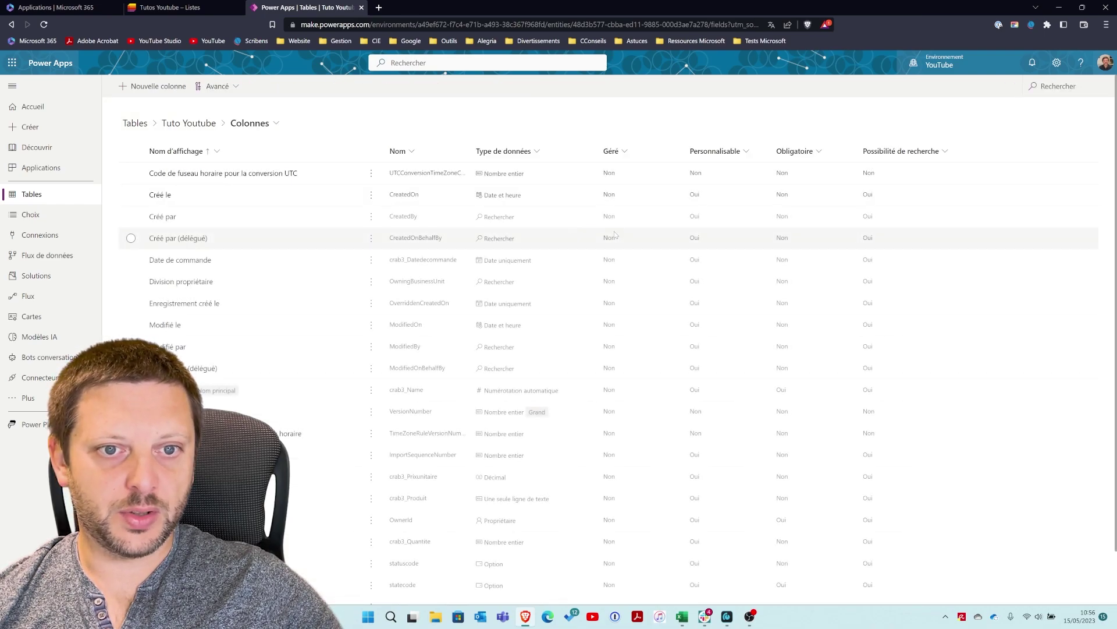
{"action": "scroll", "coordinate": [384, 326], "scroll_direction": "down", "scroll_amount": 1}
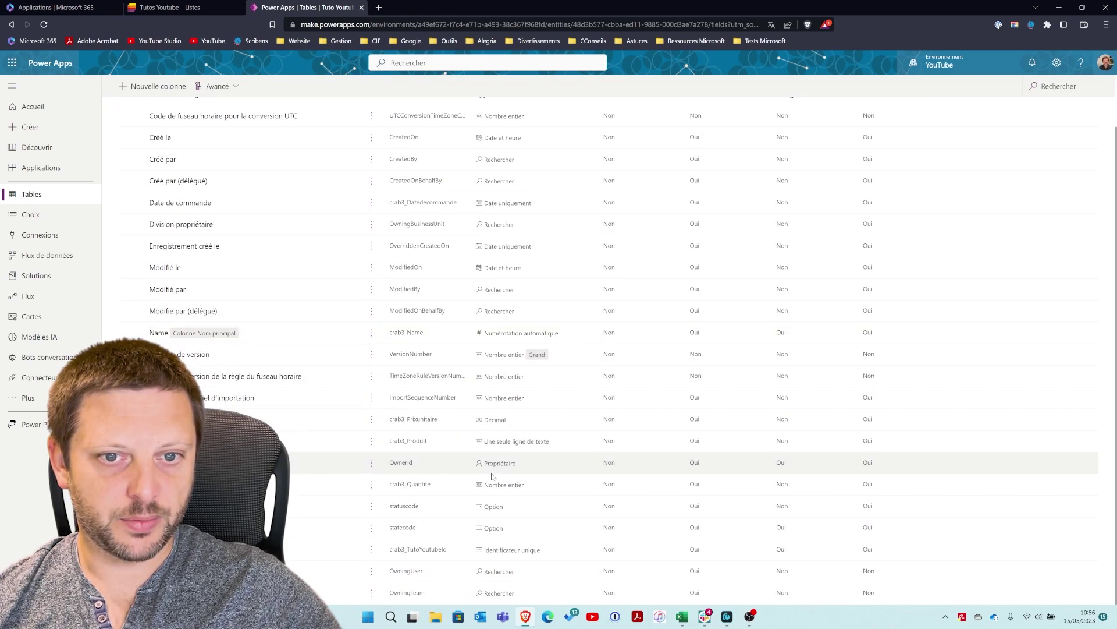
{"action": "scroll", "coordinate": [408, 460], "scroll_direction": "up", "scroll_amount": 1}
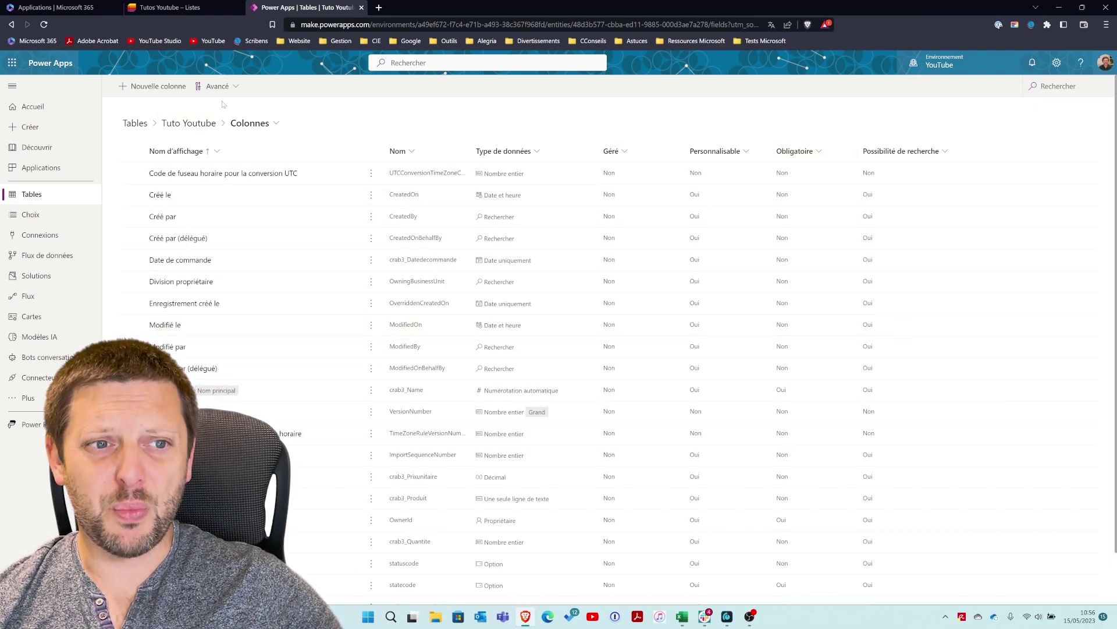
{"action": "left_click", "coordinate": [204, 125]}
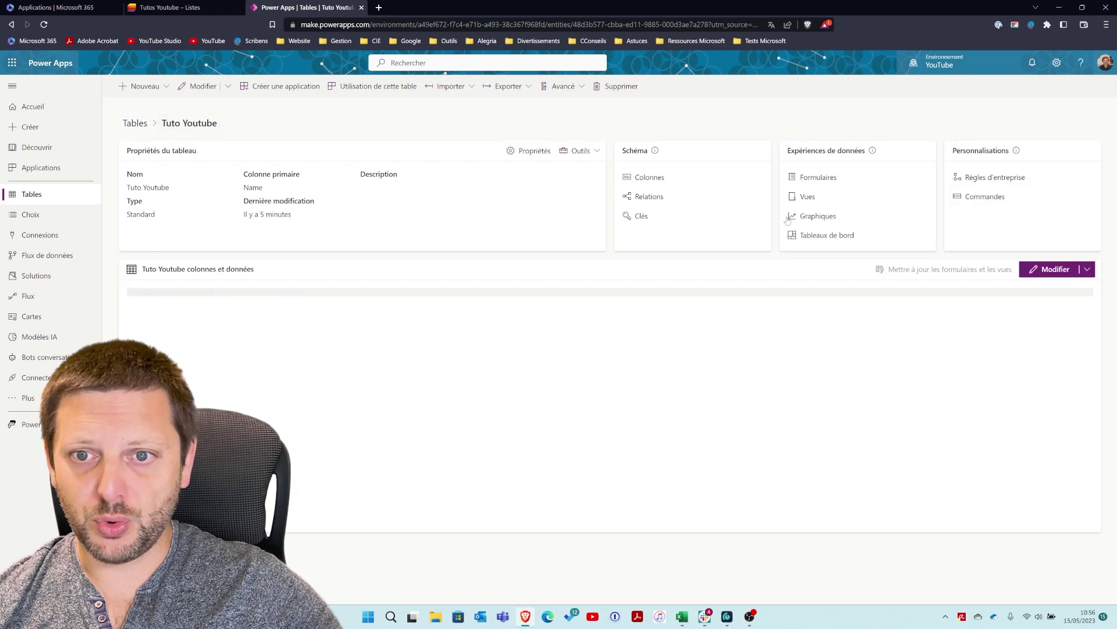
{"action": "left_click", "coordinate": [652, 197]}
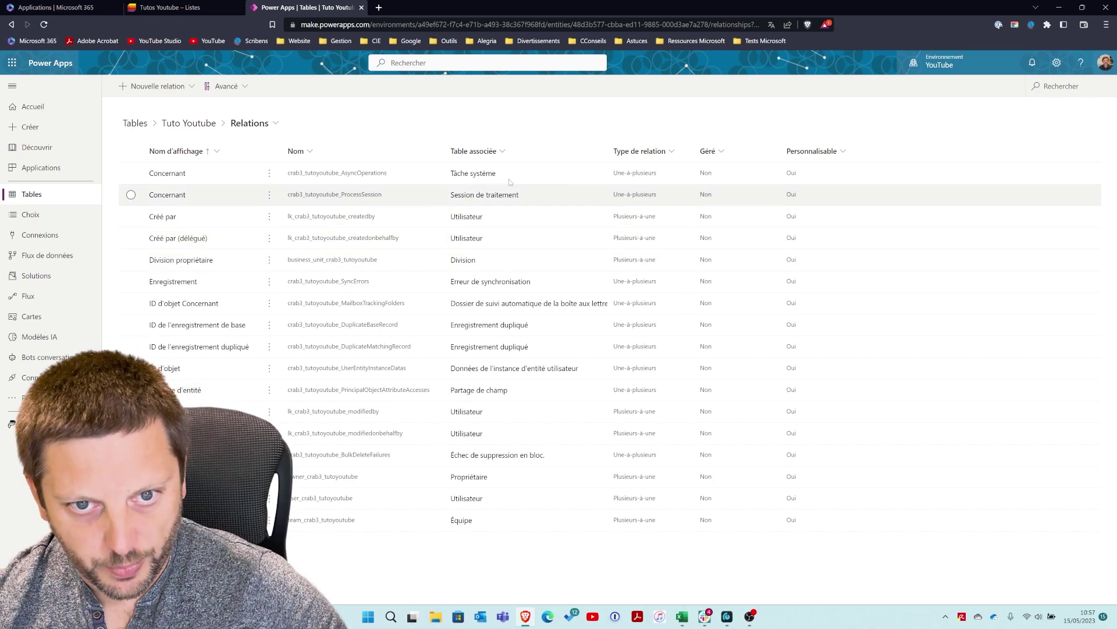
{"action": "left_click", "coordinate": [192, 127]}
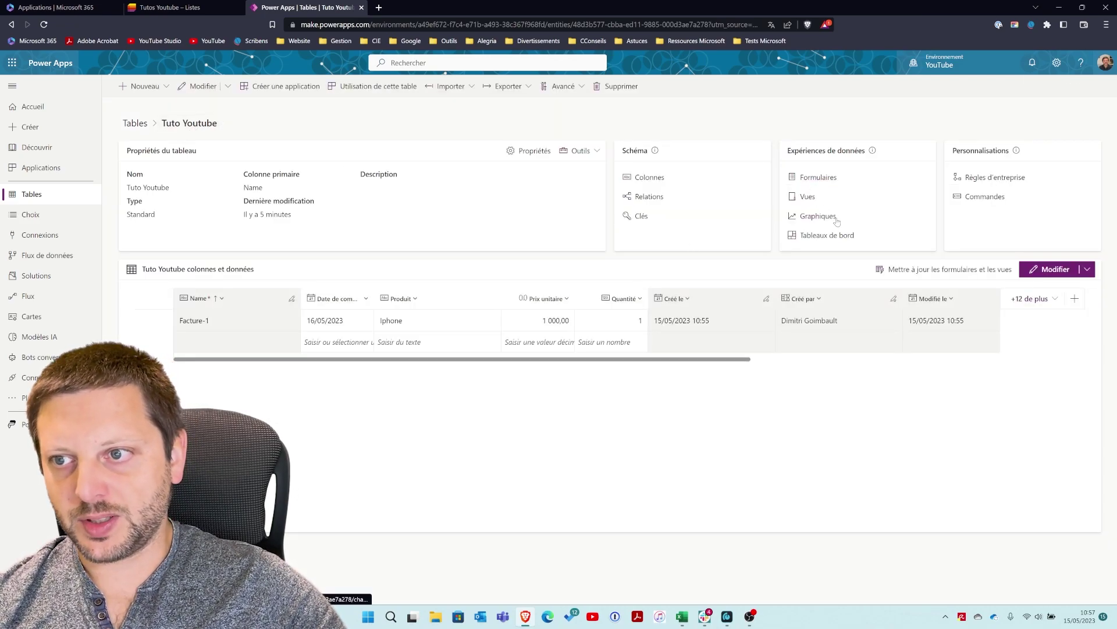
Step: Open the Tuto Youtube actifs view and add the columns Prix unitaire, Propriétaire, Quantité and Date de commande
{"action": "left_click", "coordinate": [808, 198]}
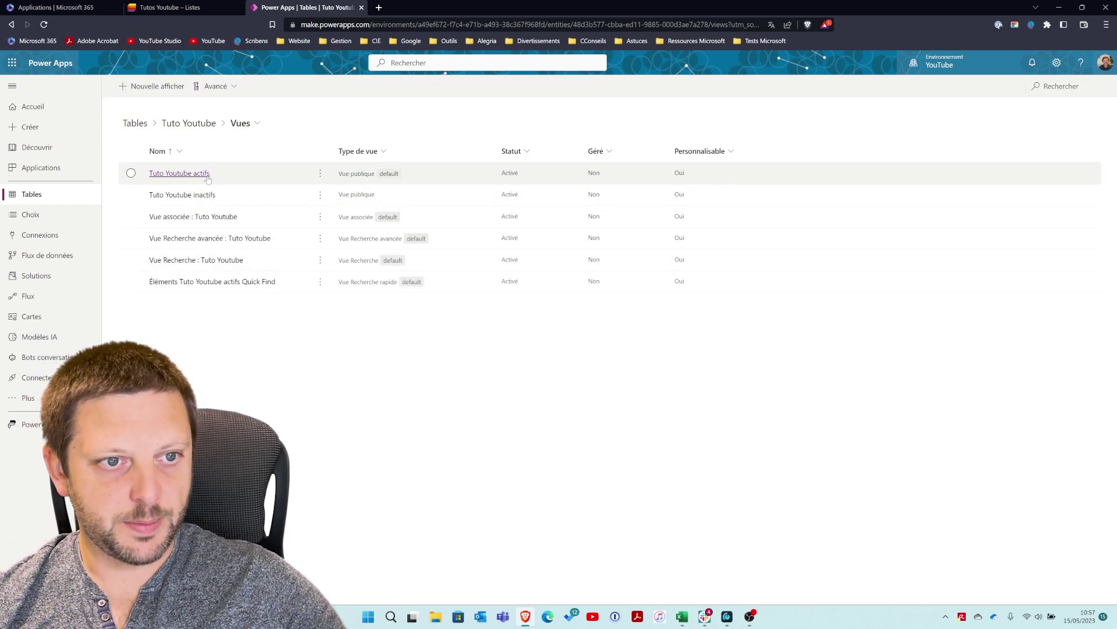
{"action": "left_click", "coordinate": [201, 174]}
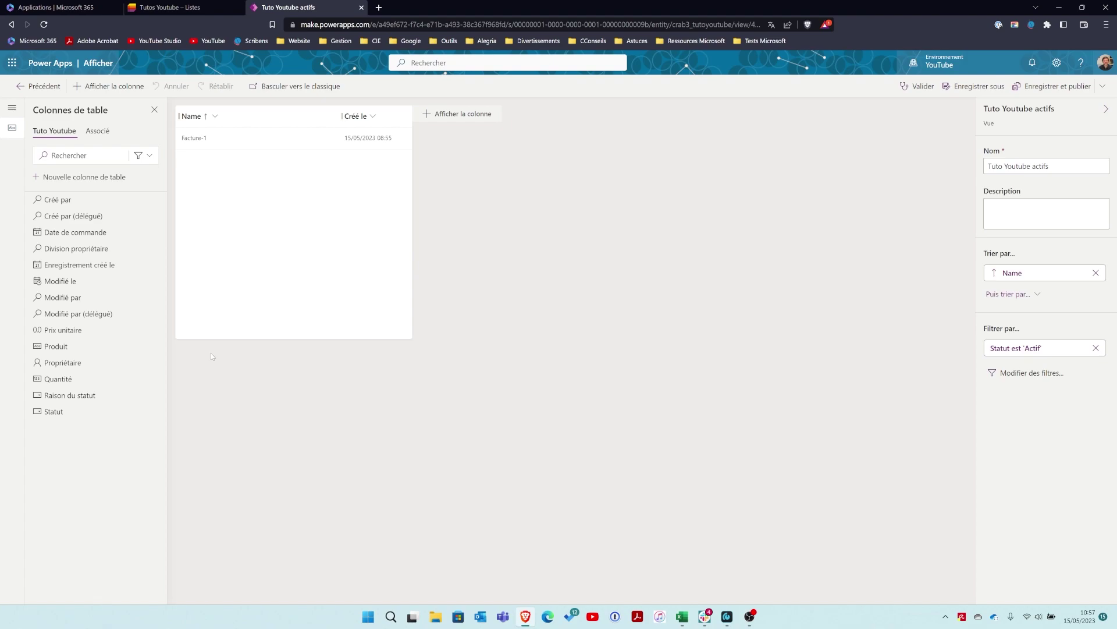
{"action": "left_click", "coordinate": [56, 332]}
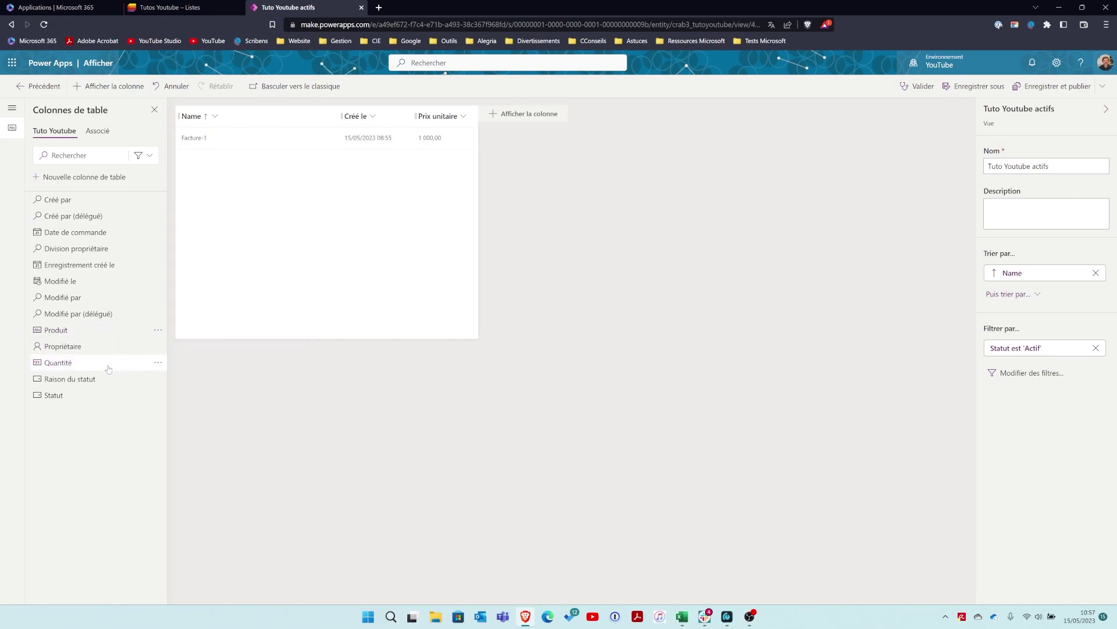
{"action": "left_click", "coordinate": [70, 349]}
{"action": "left_click", "coordinate": [70, 348]}
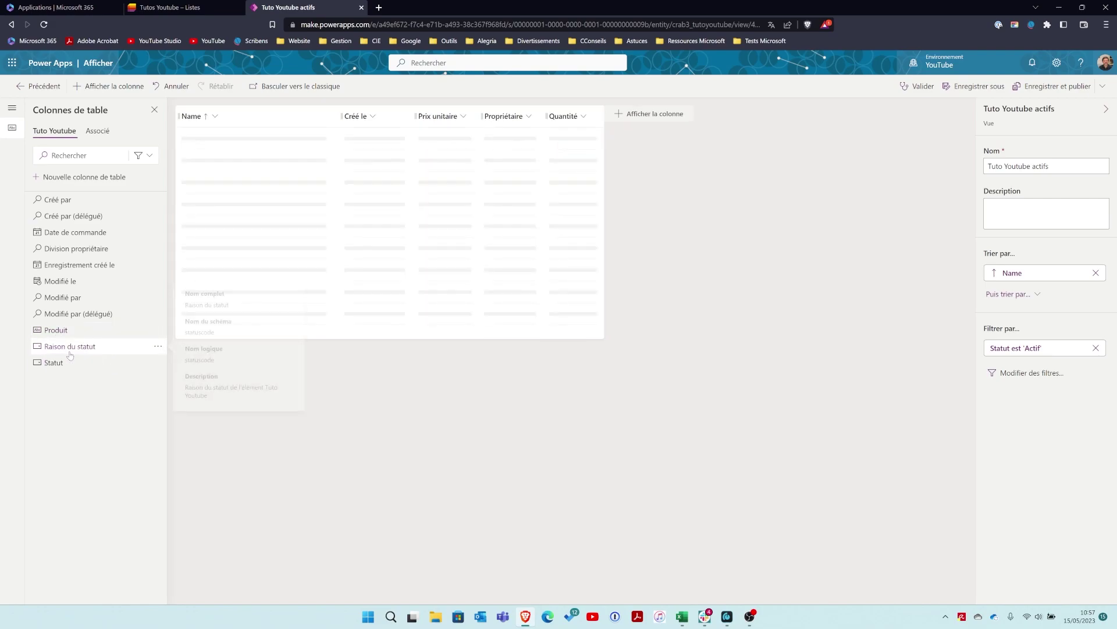
{"action": "left_click", "coordinate": [75, 232]}
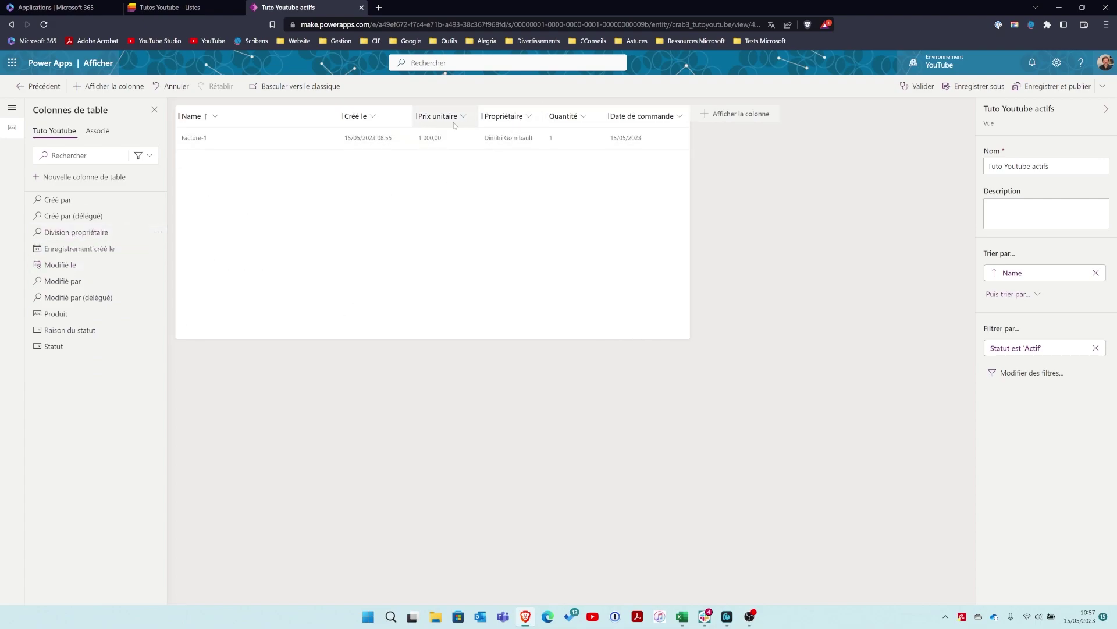
Step: Reorder the view's columns as Name, Date de commande, Prix unitaire, Quantité, Créé le, Propriétaire
{"action": "left_click_drag", "start_coordinate": [640, 117], "coordinate": [349, 118]}
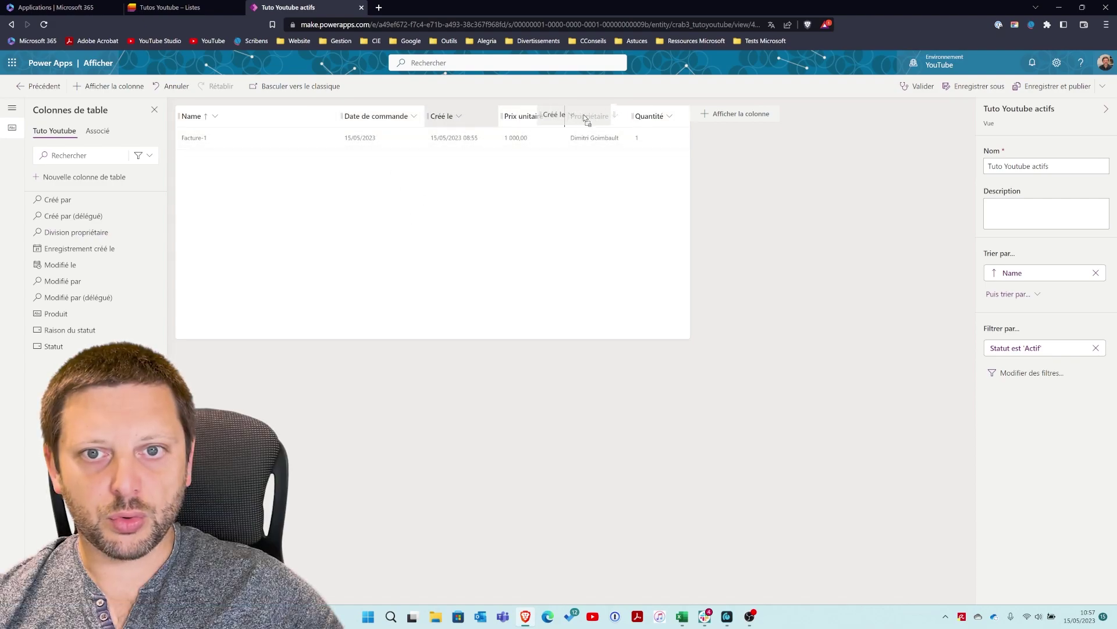
{"action": "left_click_drag", "start_coordinate": [445, 116], "coordinate": [521, 117]}
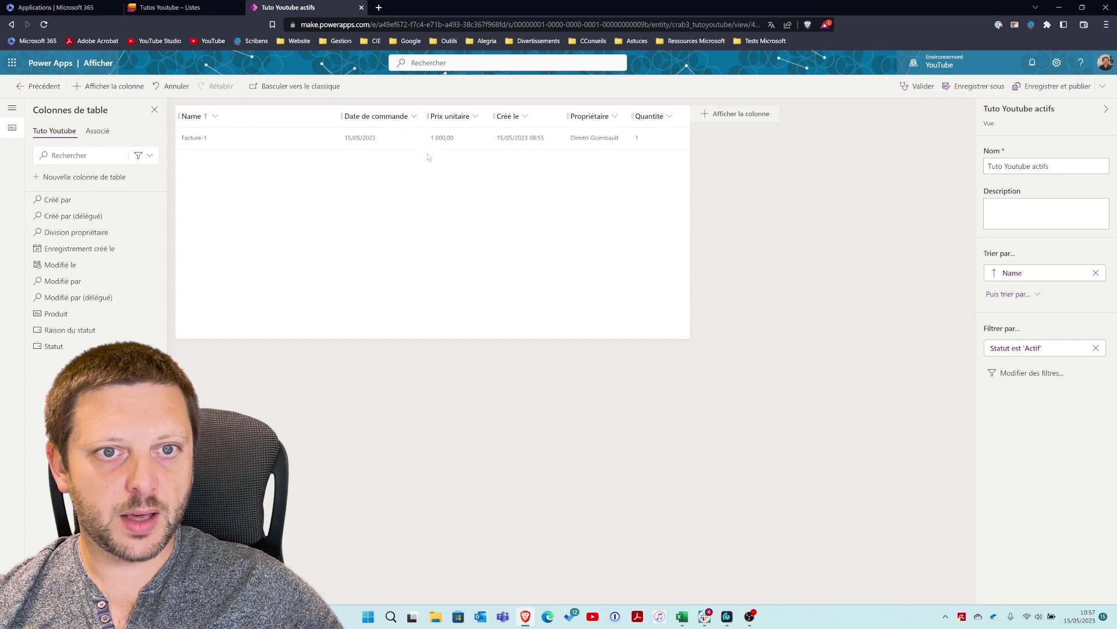
{"action": "left_click_drag", "start_coordinate": [653, 117], "coordinate": [499, 118]}
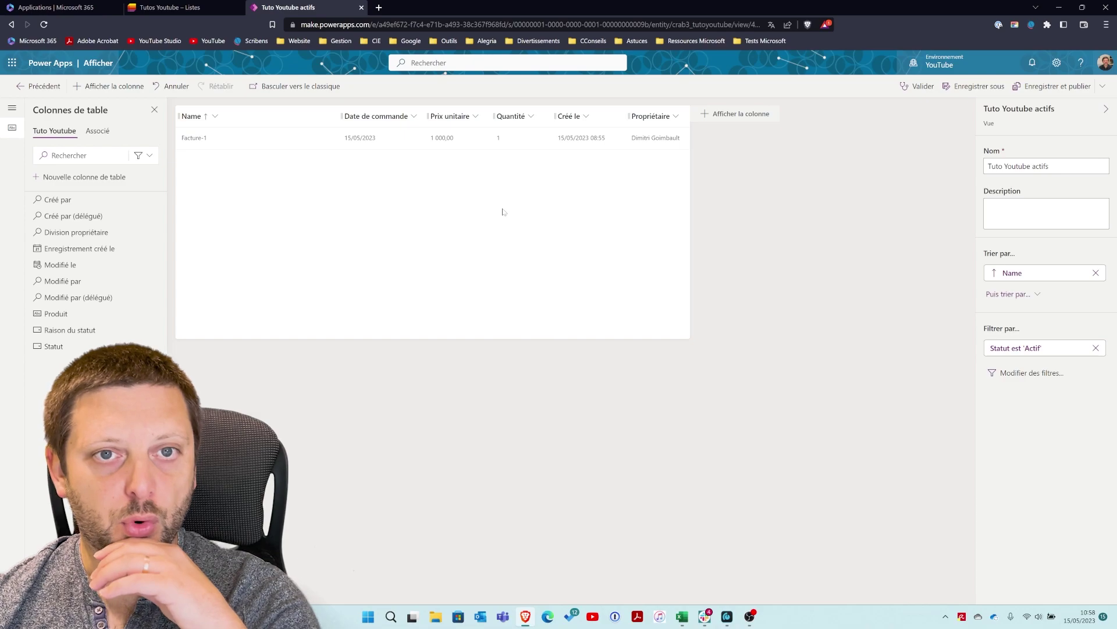
Step: Narrow the Name column and widen the view's other columns, and save and publish the view before returning to the list of views
{"action": "left_click_drag", "start_coordinate": [341, 116], "coordinate": [259, 120]}
{"action": "left_click_drag", "start_coordinate": [346, 117], "coordinate": [527, 119]}
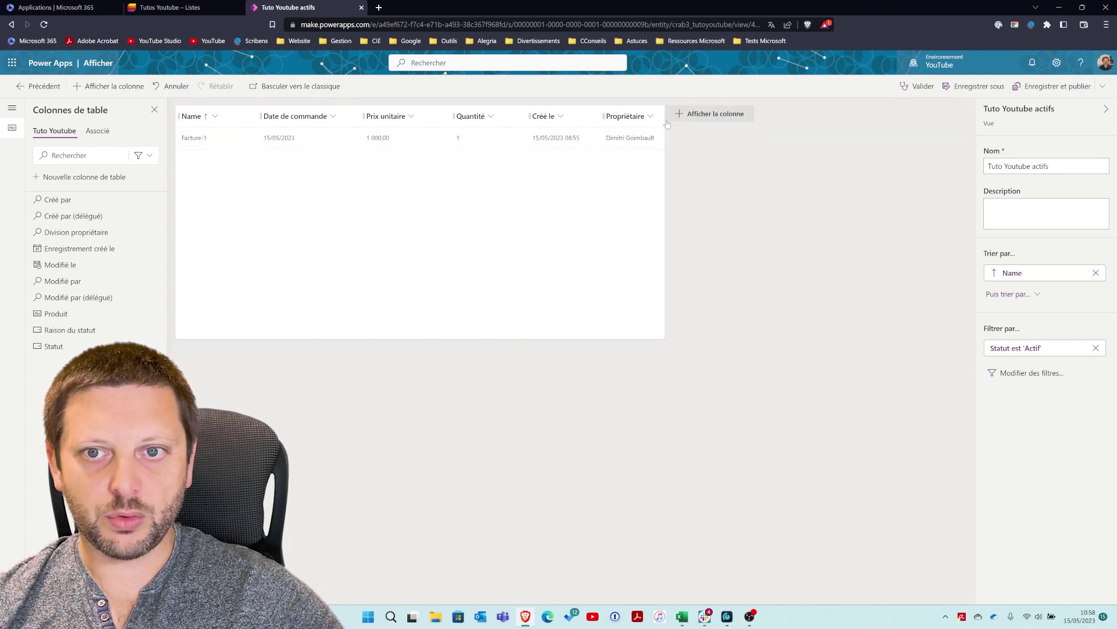
{"action": "left_click_drag", "start_coordinate": [664, 120], "coordinate": [725, 120]}
{"action": "left_click_drag", "start_coordinate": [603, 120], "coordinate": [621, 120]}
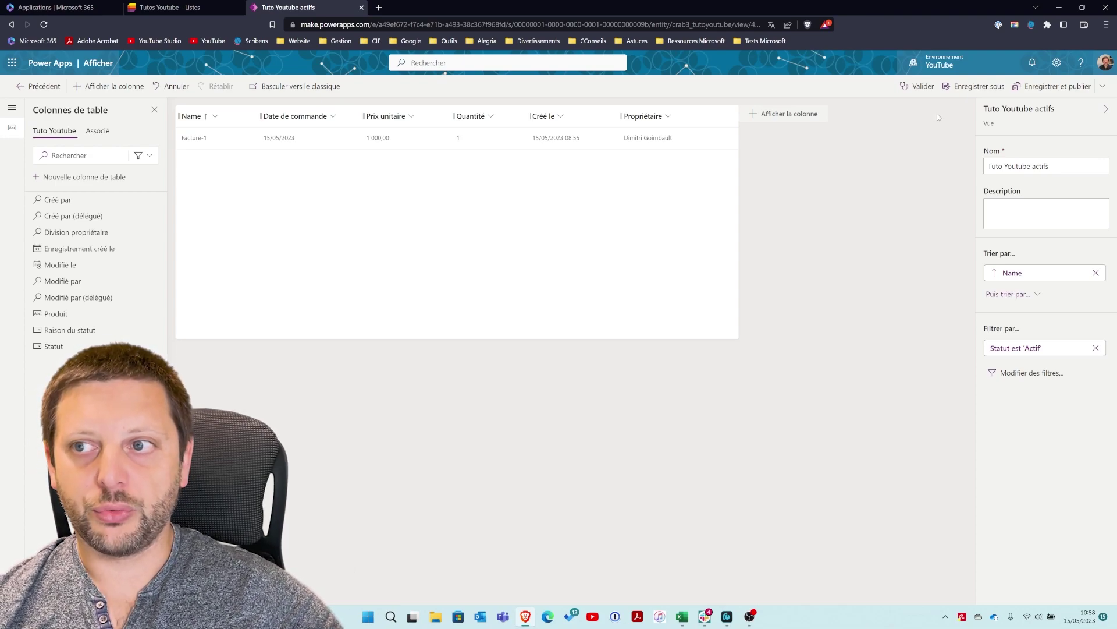
{"action": "left_click", "coordinate": [1051, 88]}
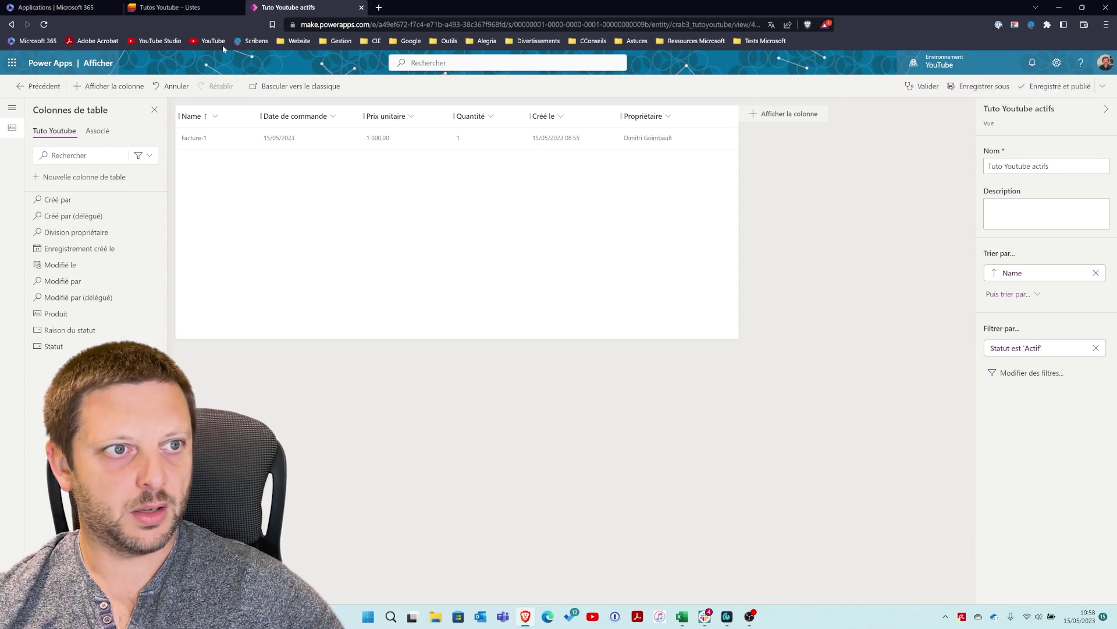
{"action": "left_click", "coordinate": [39, 87]}
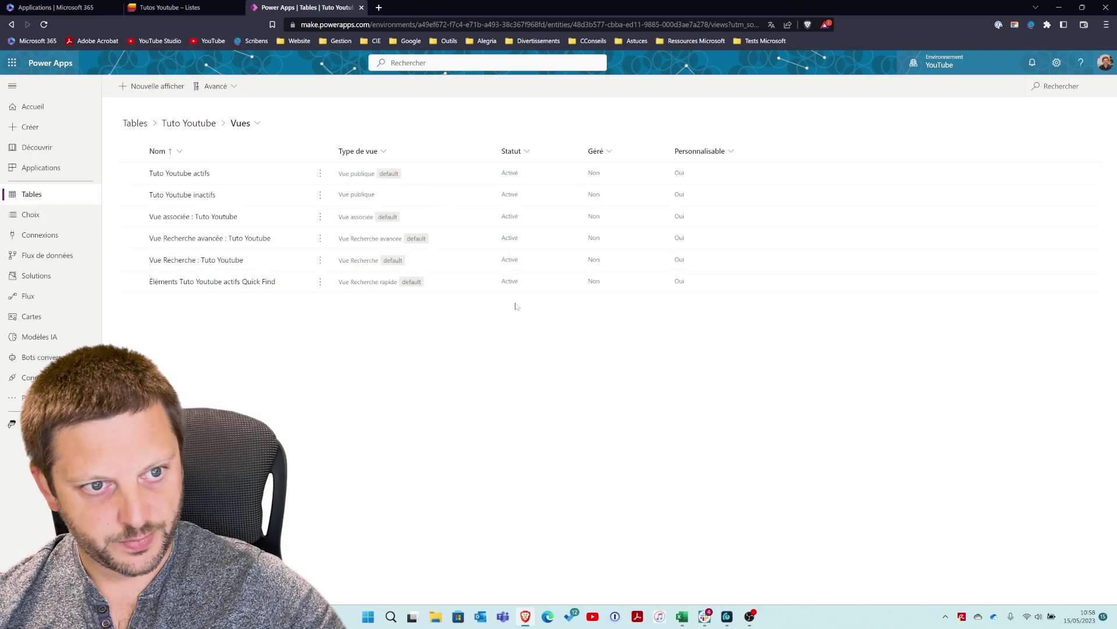
Step: Open the Tuto Youtube table's main Informations form and add the fields Quantité, Date de commande and Prix unitaire
{"action": "left_click", "coordinate": [189, 124]}
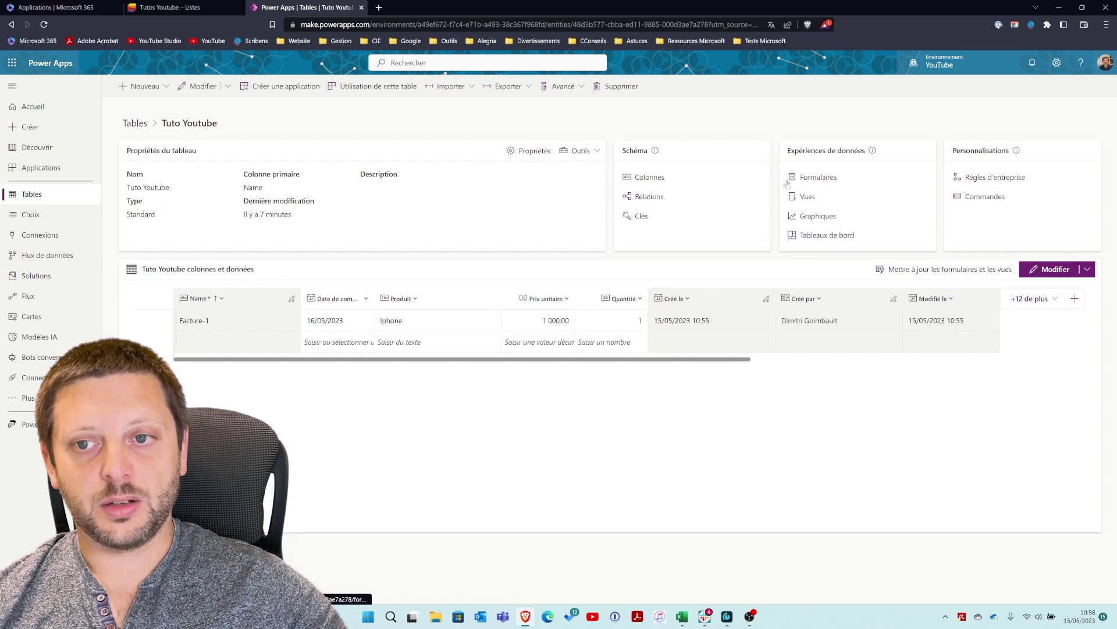
{"action": "left_click", "coordinate": [819, 178]}
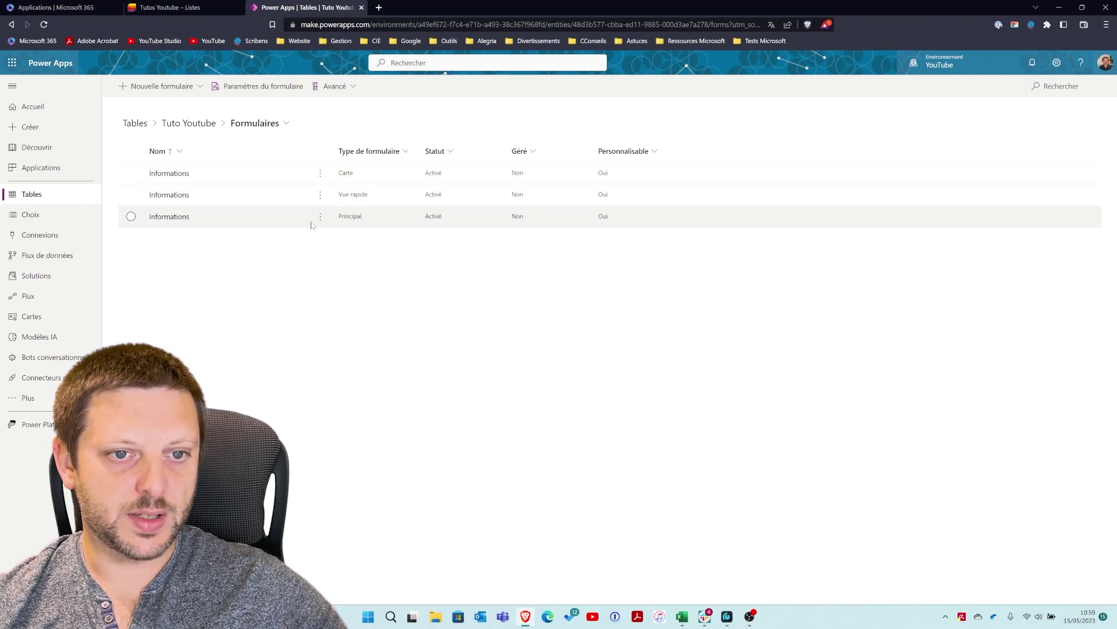
{"action": "left_click", "coordinate": [178, 216]}
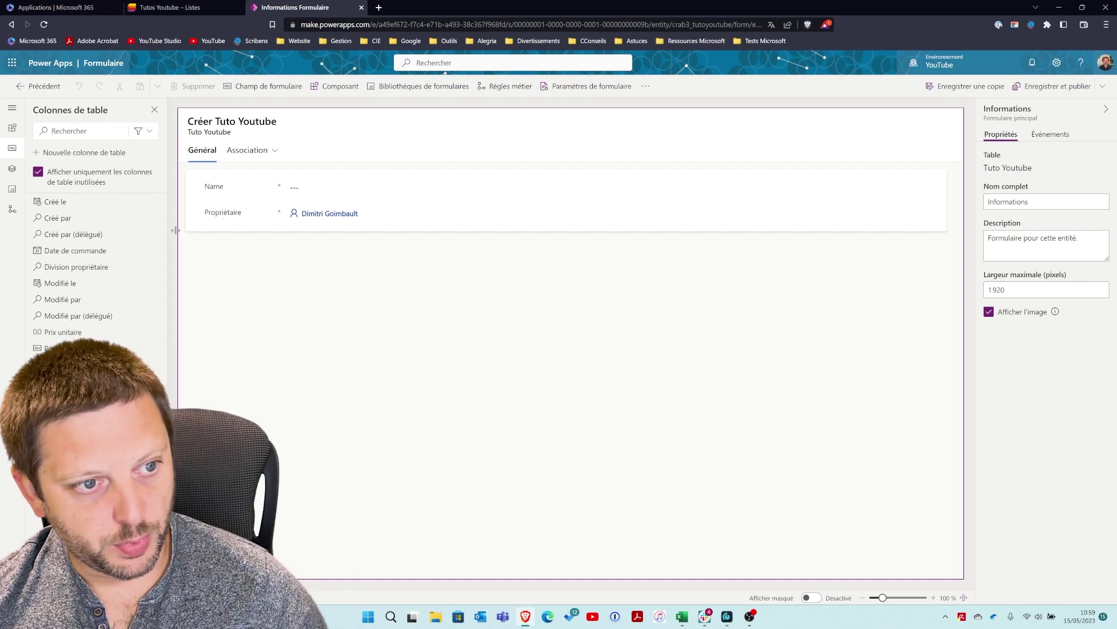
{"action": "mouse_move", "coordinate": [132, 300]}
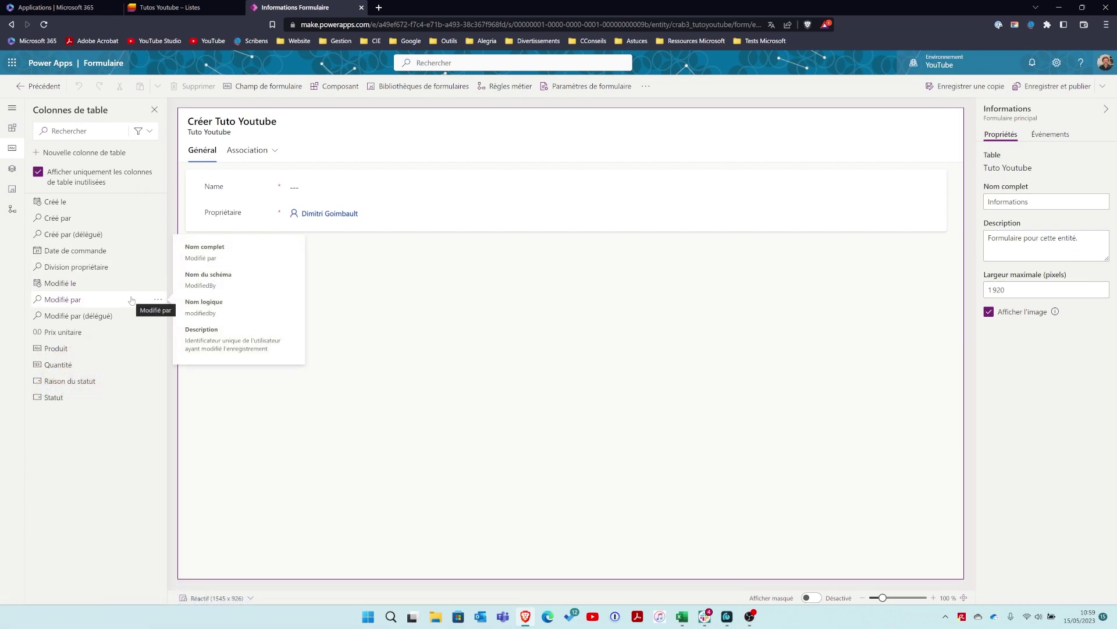
{"action": "left_click", "coordinate": [72, 365]}
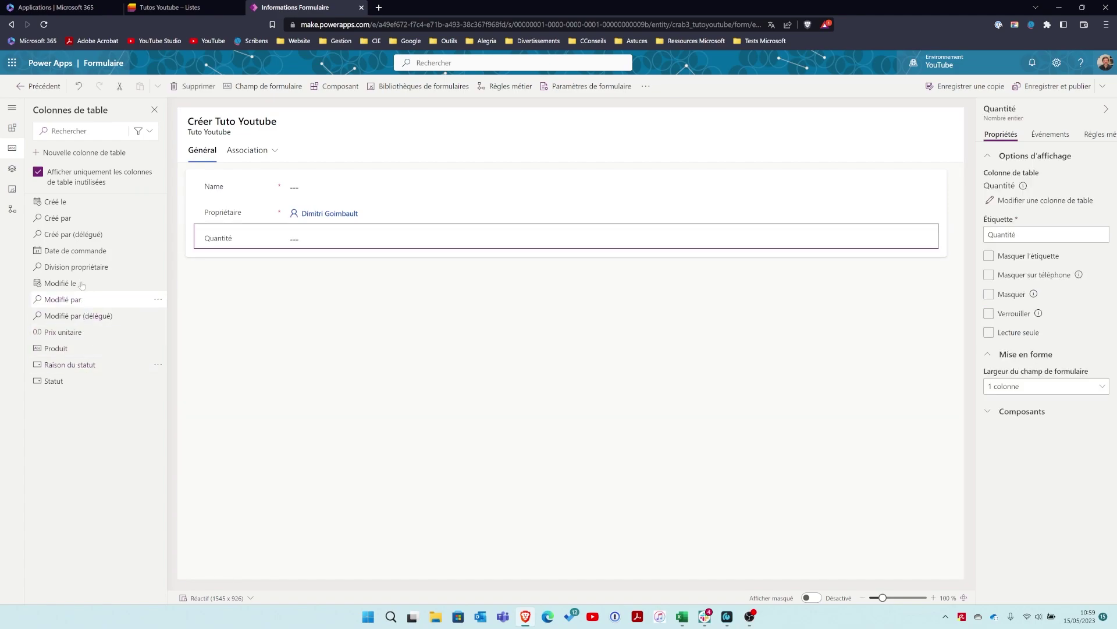
{"action": "left_click", "coordinate": [79, 251]}
{"action": "left_click", "coordinate": [63, 316]}
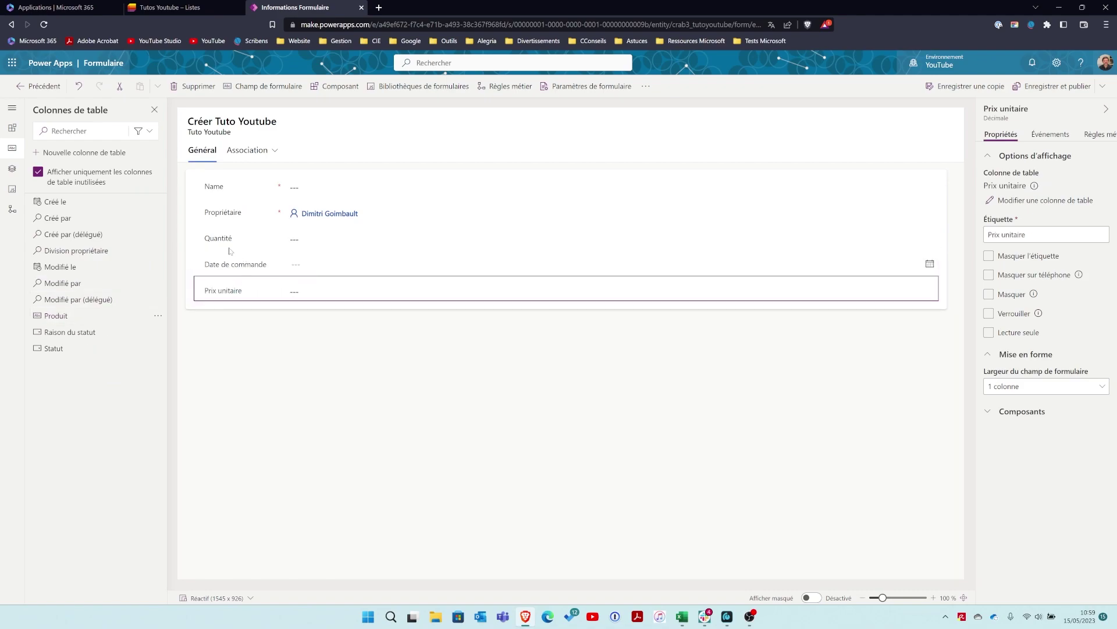
Step: Reorder the form's fields as Name, Date de commande, Quantité, Prix unitaire, Propriétaire, and save and publish the form
{"action": "left_click_drag", "start_coordinate": [232, 263], "coordinate": [236, 207]}
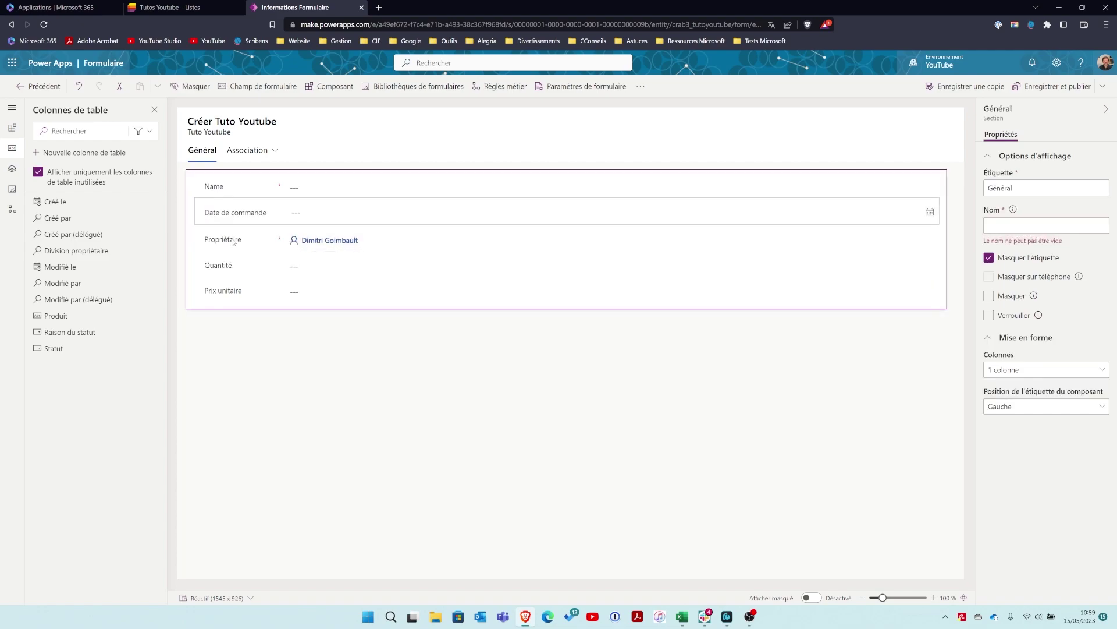
{"action": "left_click_drag", "start_coordinate": [229, 270], "coordinate": [232, 231]}
{"action": "left_click_drag", "start_coordinate": [230, 291], "coordinate": [234, 257]}
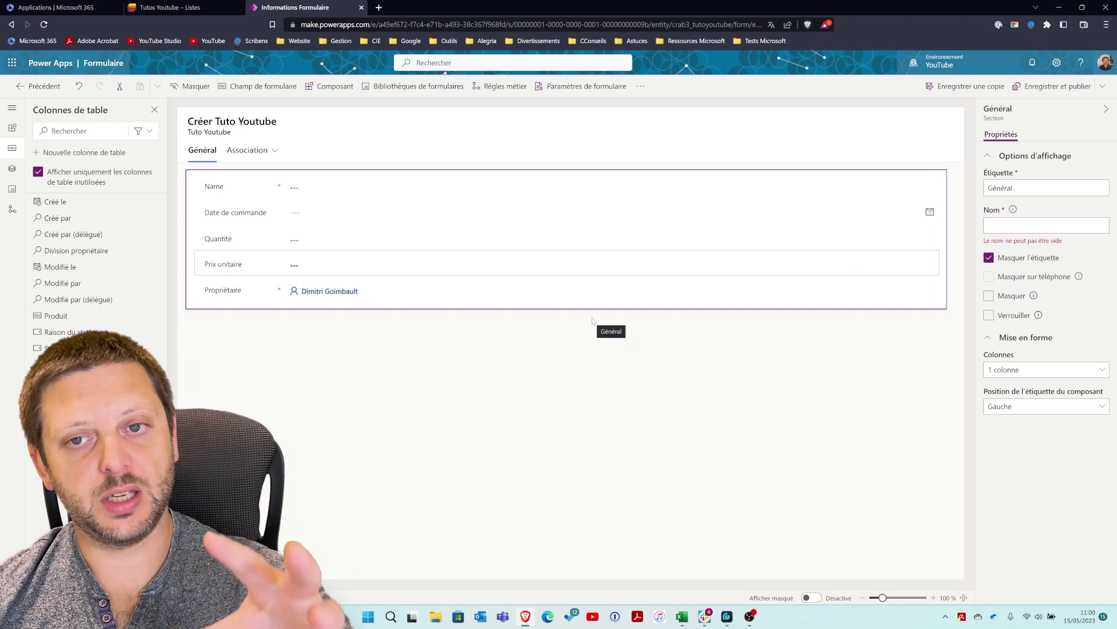
{"action": "left_click", "coordinate": [1053, 86]}
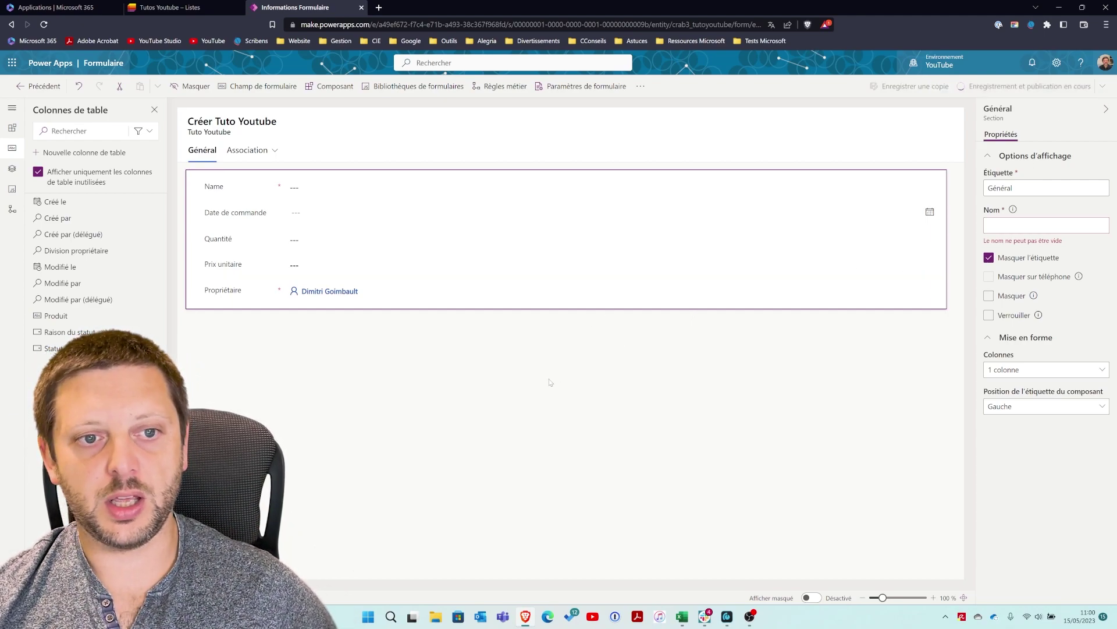